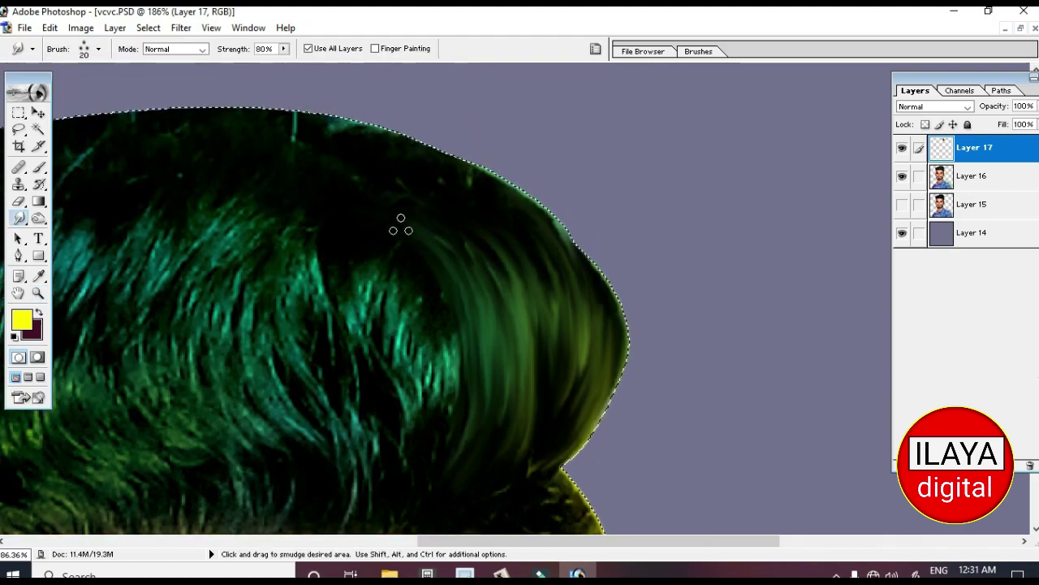
Step: Set the Smudge strength to 85% and smudge the green hair at the right side of the quiff into smooth curved strands
scroll(569, 284, down, 3)
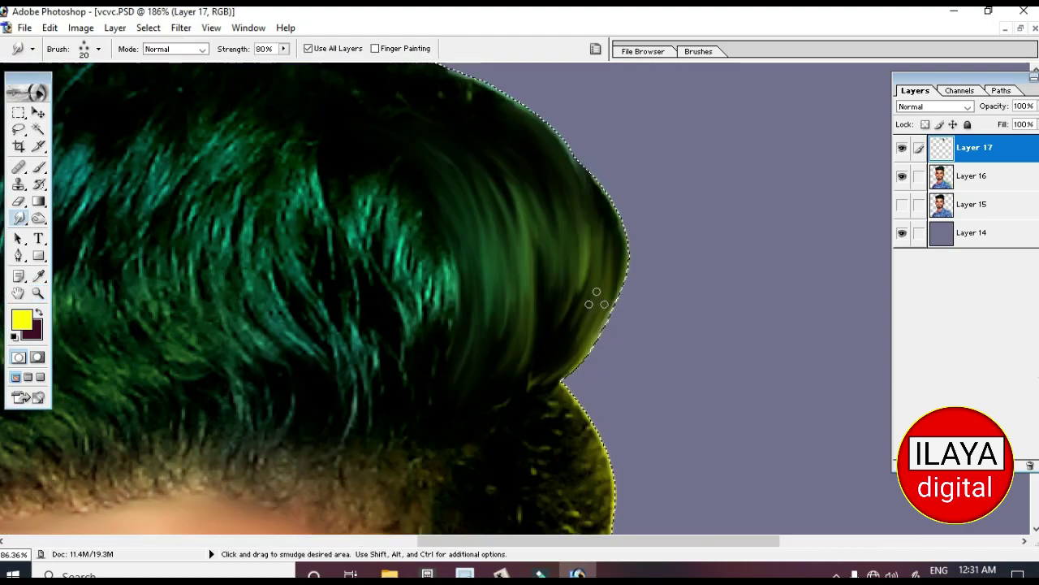
key(8)
key(5)
scroll(520, 276, up, 2)
mouse_move(538, 253)
mouse_down()
mouse_move(582, 252)
mouse_move(577, 290)
mouse_move(561, 288)
mouse_move(501, 376)
mouse_up()
Step: Smudge the teal strands in the middle of the quiff into long, smooth curves following the hair direction
key(ctrl+plus)
key(ctrl+plus)
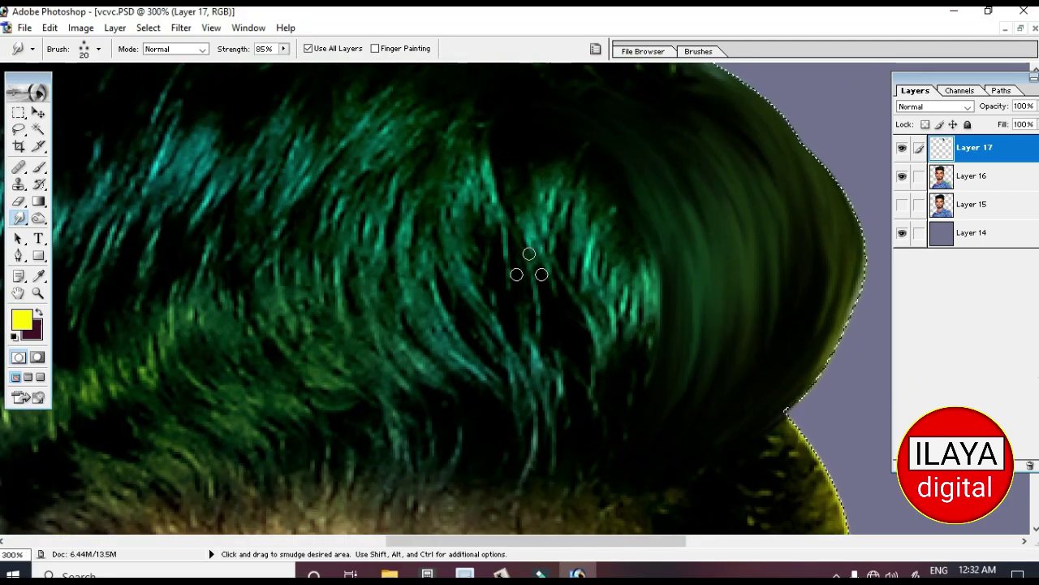
scroll(531, 260, down, 2)
mouse_move(582, 248)
mouse_down()
mouse_move(573, 421)
mouse_move(556, 261)
mouse_move(598, 241)
mouse_up()
scroll(599, 241, down, 1)
mouse_move(471, 301)
mouse_down()
mouse_move(499, 417)
mouse_move(520, 422)
mouse_move(447, 410)
mouse_up()
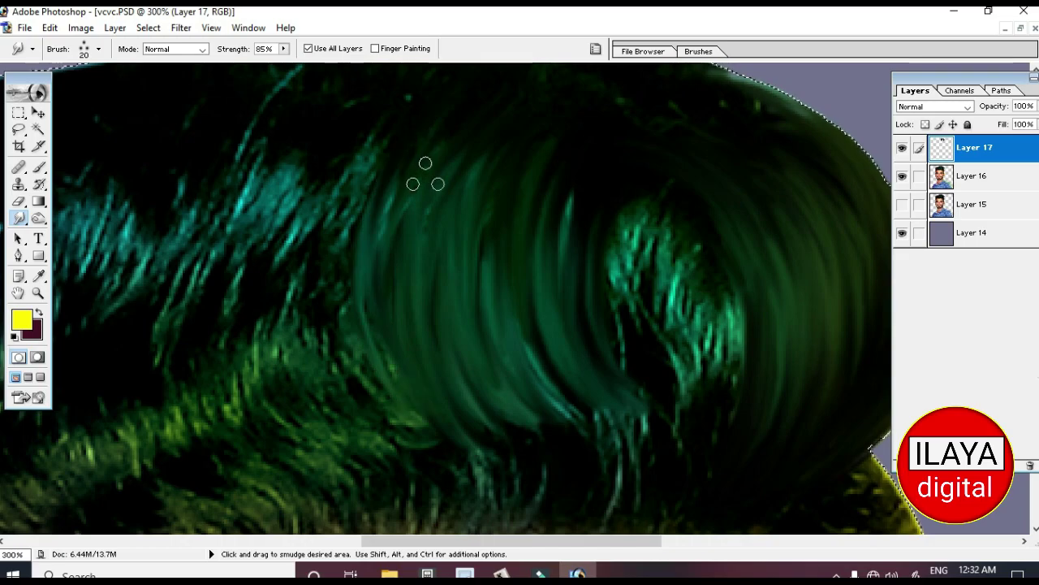
Step: Smudge the bright teal strands left of the quiff's centre into soft curved locks
key(ctrl+minus)
scroll(301, 232, up, 1)
mouse_move(303, 207)
mouse_down()
mouse_move(326, 298)
mouse_move(437, 182)
mouse_move(387, 333)
mouse_up()
scroll(336, 285, down, 2)
scroll(268, 286, up, 1)
scroll(221, 223, up, 2)
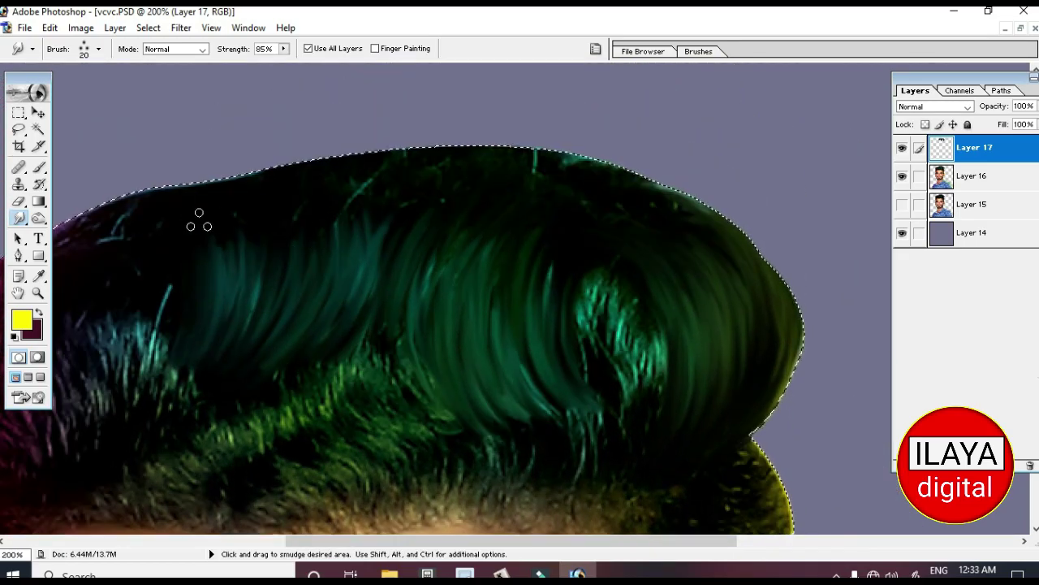
Step: Smudge the stray dark hairs along the top of the head so they flow into the locks below
mouse_move(272, 188)
mouse_down()
mouse_move(352, 270)
mouse_move(380, 182)
mouse_up()
mouse_move(266, 267)
mouse_down()
mouse_move(173, 227)
mouse_move(211, 244)
mouse_move(228, 189)
mouse_move(233, 349)
mouse_up()
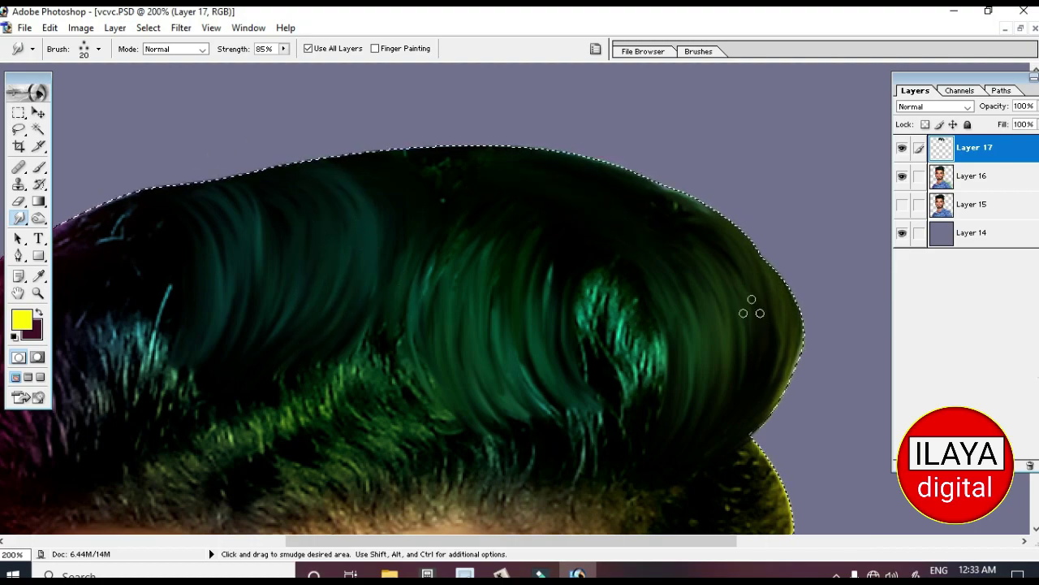
mouse_move(460, 142)
mouse_down()
mouse_move(438, 354)
mouse_move(515, 239)
mouse_move(552, 225)
mouse_move(555, 361)
mouse_move(502, 289)
mouse_move(491, 235)
mouse_move(431, 378)
mouse_up()
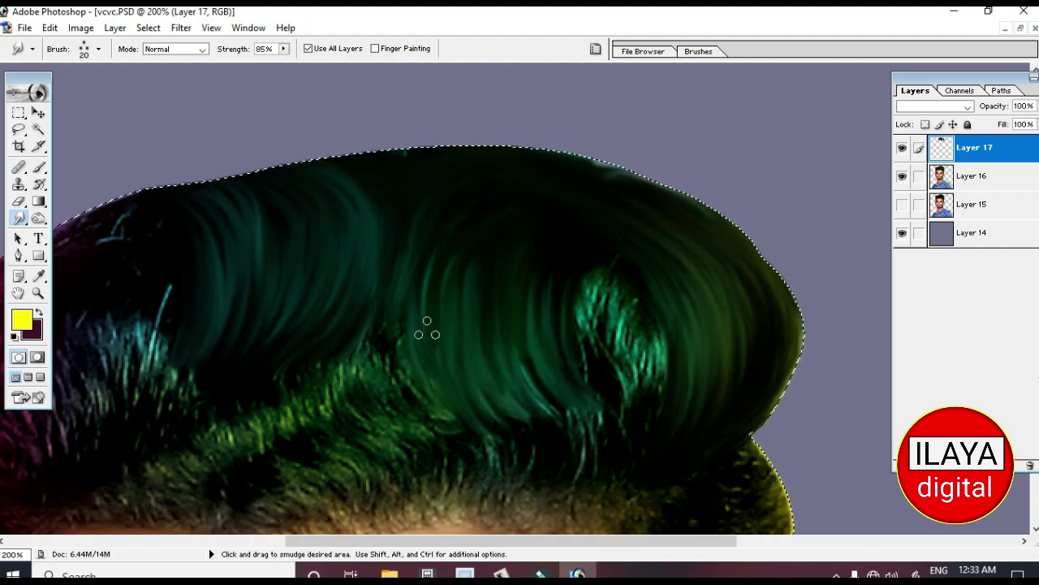
Step: Set the Smudge strength to 75% and smudge the bright green patch and the lock ends down towards the hairline
scroll(431, 375, down, 4)
key(7)
key(5)
scroll(511, 271, up, 2)
mouse_move(522, 219)
mouse_down()
mouse_move(567, 242)
mouse_move(584, 330)
mouse_up()
scroll(584, 330, up, 2)
mouse_move(599, 170)
mouse_down()
mouse_move(625, 286)
mouse_move(642, 235)
mouse_move(642, 260)
mouse_move(598, 290)
mouse_move(636, 234)
mouse_up()
scroll(600, 290, down, 3)
scroll(371, 267, up, 1)
Step: Smudge the yellow-green strands above the forehead into curved locks, using brush sizes 10 and 20
key(ctrl+plus)
key(bracketleft)
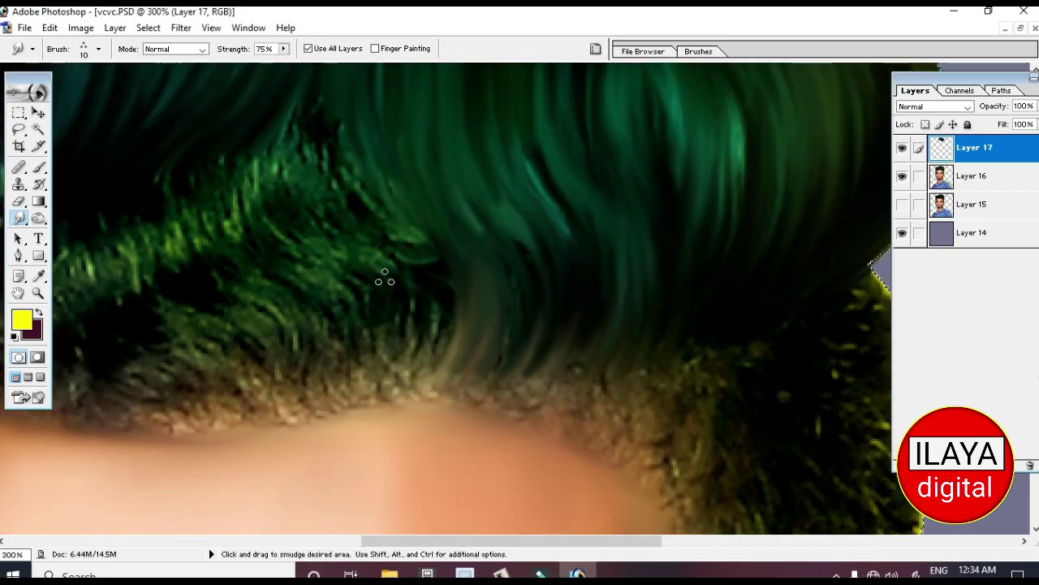
scroll(385, 281, up, 3)
scroll(378, 317, left, 3)
mouse_move(295, 308)
mouse_down()
mouse_move(350, 398)
mouse_move(386, 335)
mouse_move(426, 358)
mouse_move(536, 198)
mouse_up()
scroll(536, 197, up, 1)
key(bracketright)
scroll(529, 251, down, 2)
mouse_move(467, 203)
mouse_down()
mouse_move(478, 297)
mouse_move(369, 268)
mouse_up()
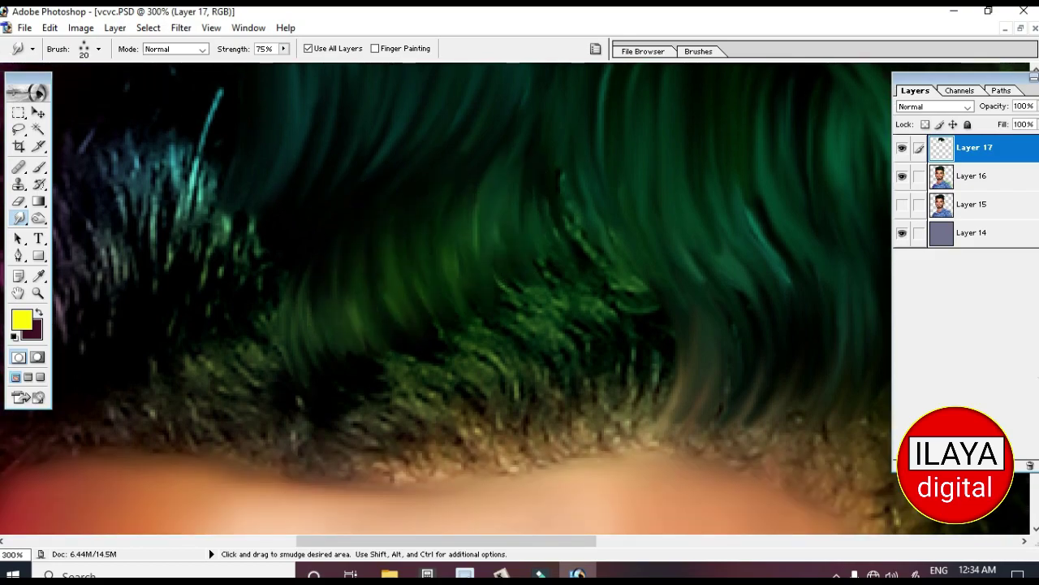
Step: Smudge the lower front hair down over the coarse hairline along the middle of the forehead
scroll(525, 330, down, 2)
mouse_move(358, 382)
mouse_down()
mouse_move(445, 284)
mouse_move(530, 230)
mouse_move(503, 283)
mouse_move(441, 274)
mouse_move(573, 225)
mouse_move(655, 342)
mouse_up()
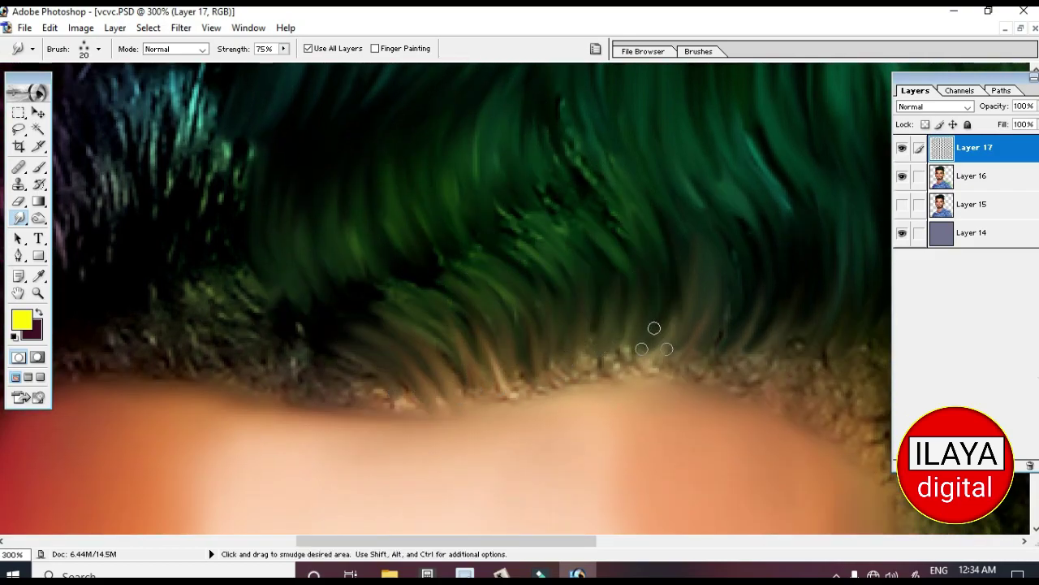
scroll(654, 341, up, 2)
mouse_move(545, 281)
mouse_down()
mouse_move(580, 165)
mouse_move(717, 469)
mouse_up()
scroll(717, 469, down, 1)
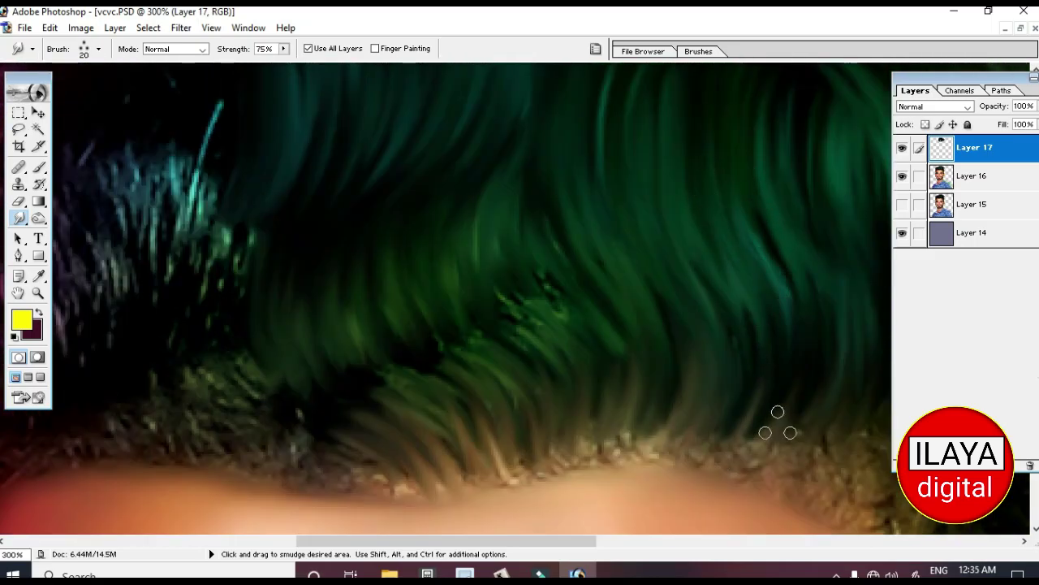
Step: Smudge the remaining rough green patch above the forehead into the surrounding locks
scroll(780, 412, down, 2)
mouse_move(487, 215)
mouse_down()
mouse_move(569, 353)
mouse_move(379, 220)
mouse_move(409, 297)
mouse_up()
scroll(486, 169, up, 5)
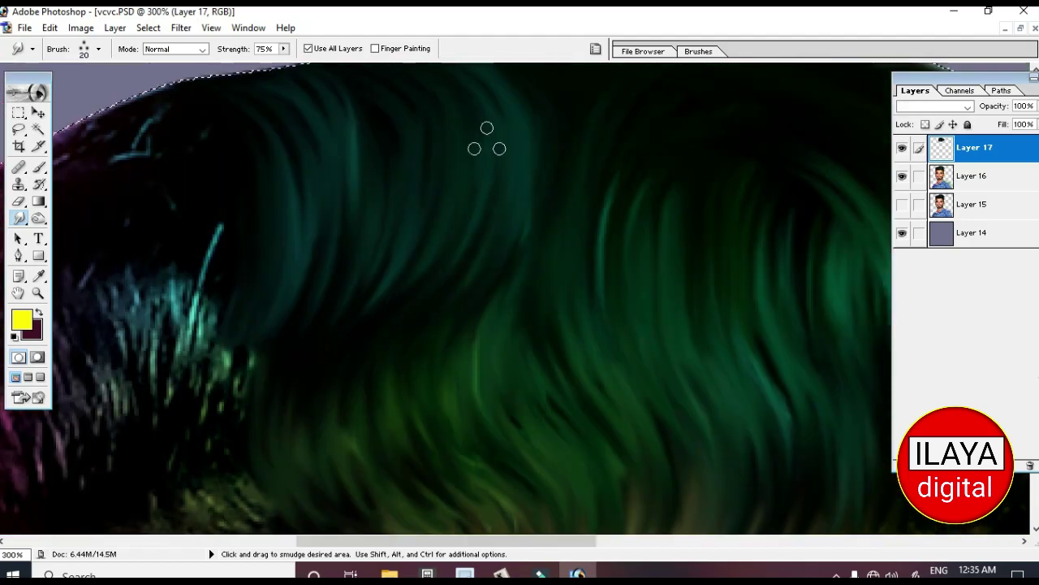
Step: Smudge the magenta hair along the left outer edge of the quiff into smooth strands
scroll(536, 273, up, 2)
scroll(321, 282, down, 9)
scroll(321, 282, up, 1)
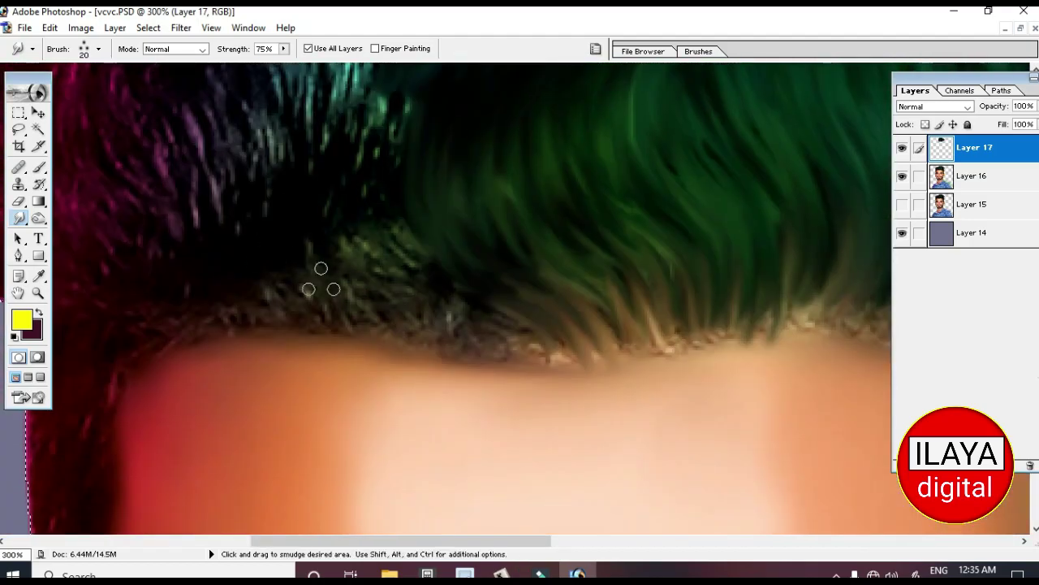
key(ctrl+alt+0)
scroll(642, 251, up, 1)
key(ctrl+space)
drag(155, 151, 511, 349)
mouse_move(431, 337)
mouse_down()
mouse_move(333, 370)
mouse_move(390, 367)
mouse_move(301, 262)
mouse_move(365, 130)
mouse_up()
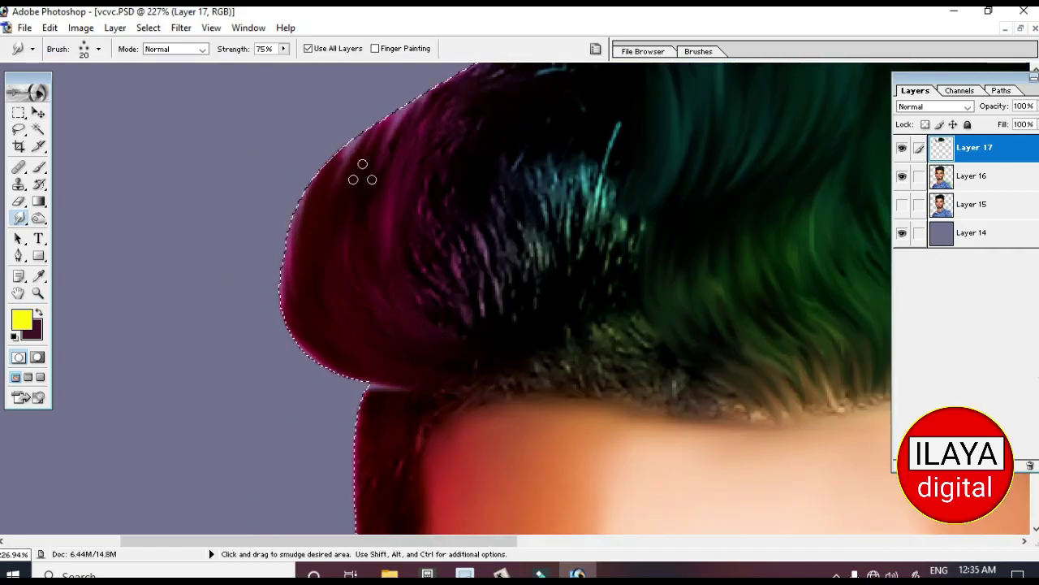
Step: Smudge the purple and blue-grey strands at the left front and the stray hairs along the upper-left edge into flowing locks
scroll(434, 290, down, 2)
scroll(460, 260, up, 4)
mouse_move(459, 260)
mouse_down()
mouse_move(535, 380)
mouse_move(558, 278)
mouse_move(549, 196)
mouse_move(588, 356)
mouse_move(641, 239)
mouse_move(628, 137)
mouse_move(555, 154)
mouse_move(589, 339)
mouse_move(586, 302)
mouse_move(617, 355)
mouse_move(646, 335)
mouse_move(555, 312)
mouse_move(710, 387)
mouse_up()
scroll(590, 336, down, 2)
scroll(459, 308, up, 2)
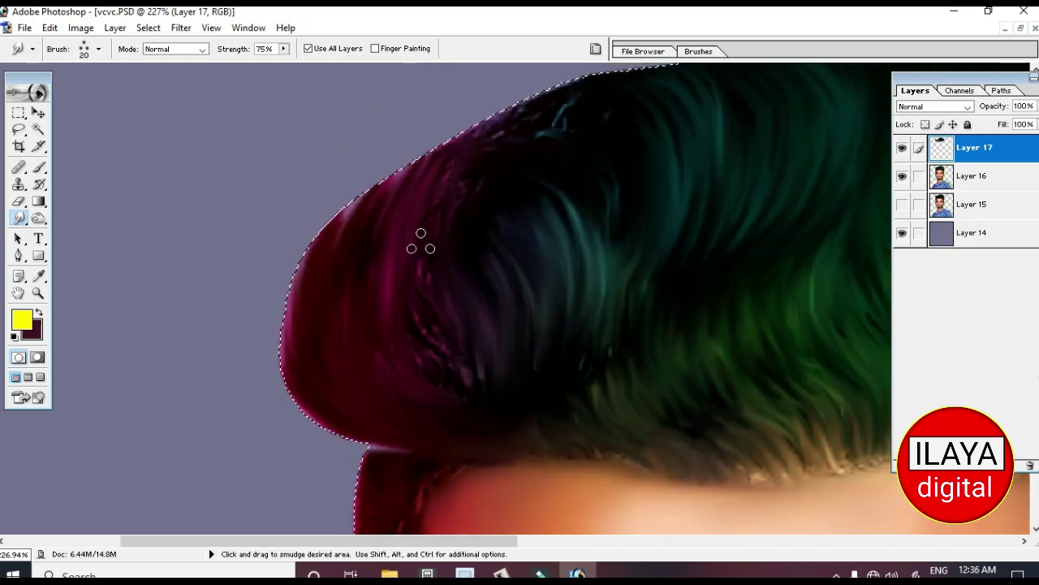
scroll(531, 191, up, 2)
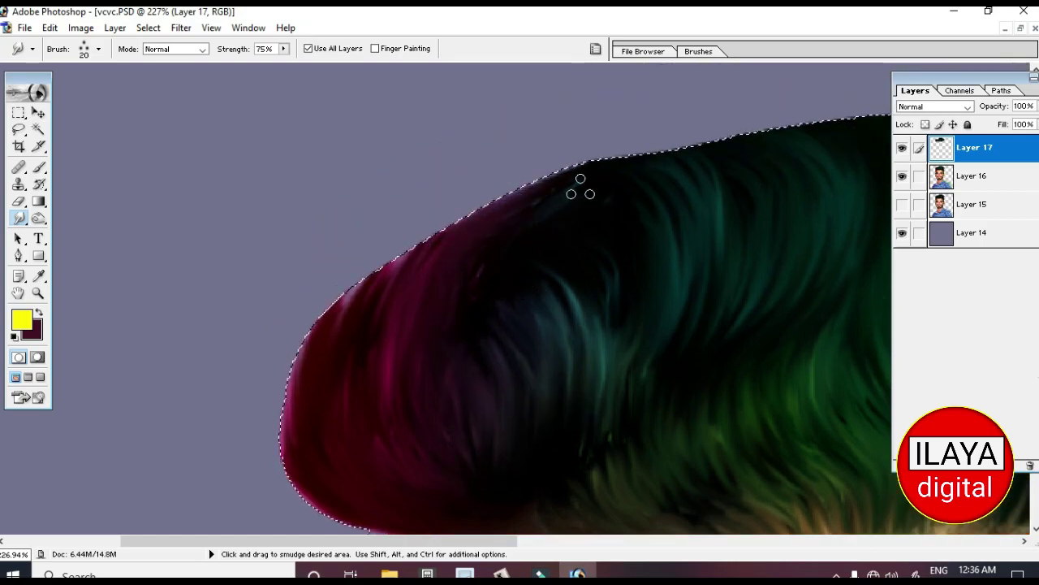
scroll(622, 339, down, 3)
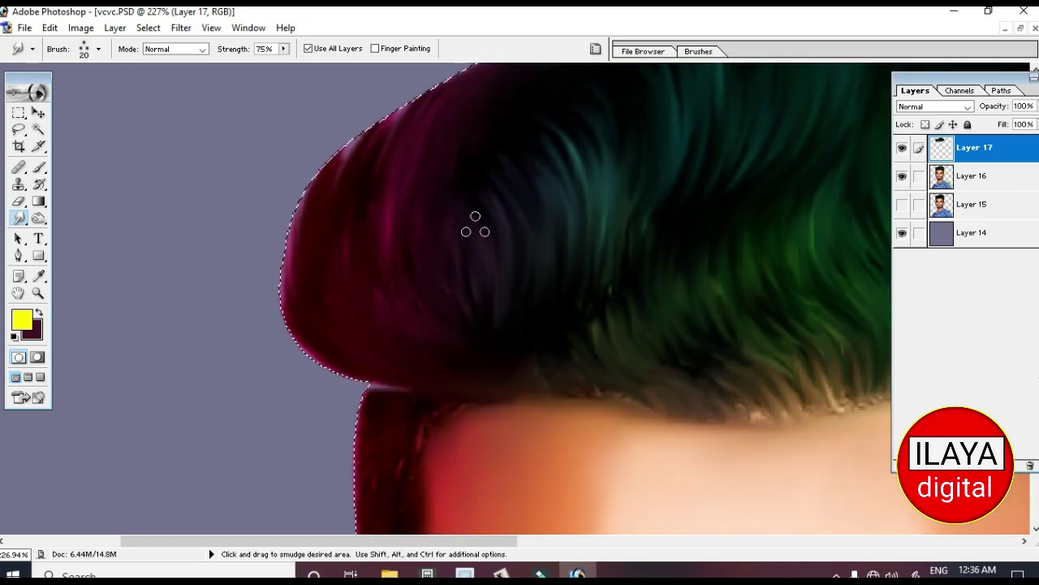
Step: Smudge the dark red side hair at the left temple downwards to the ear
scroll(406, 243, down, 4)
scroll(338, 216, down, 1)
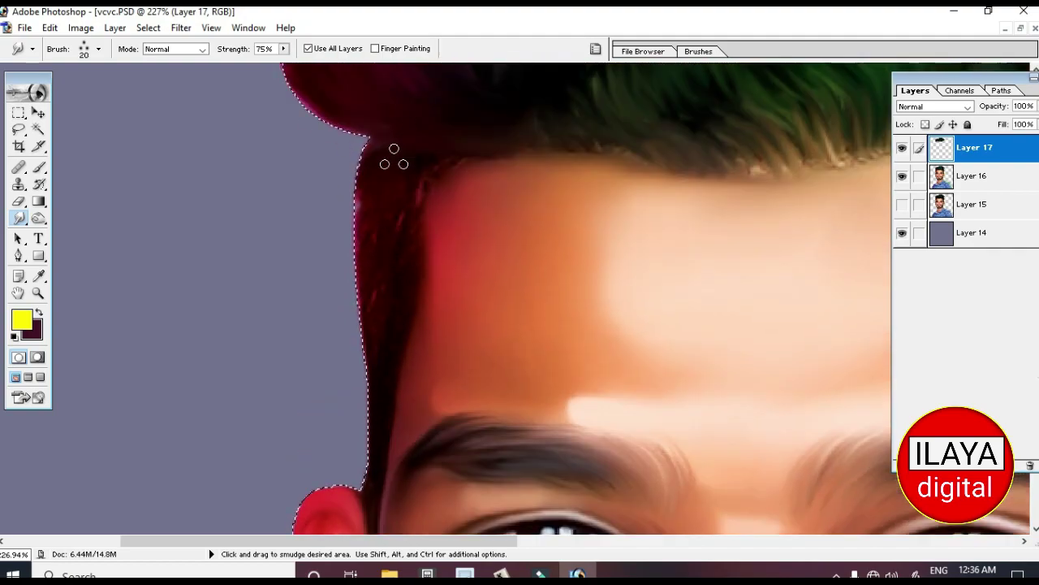
scroll(411, 221, down, 2)
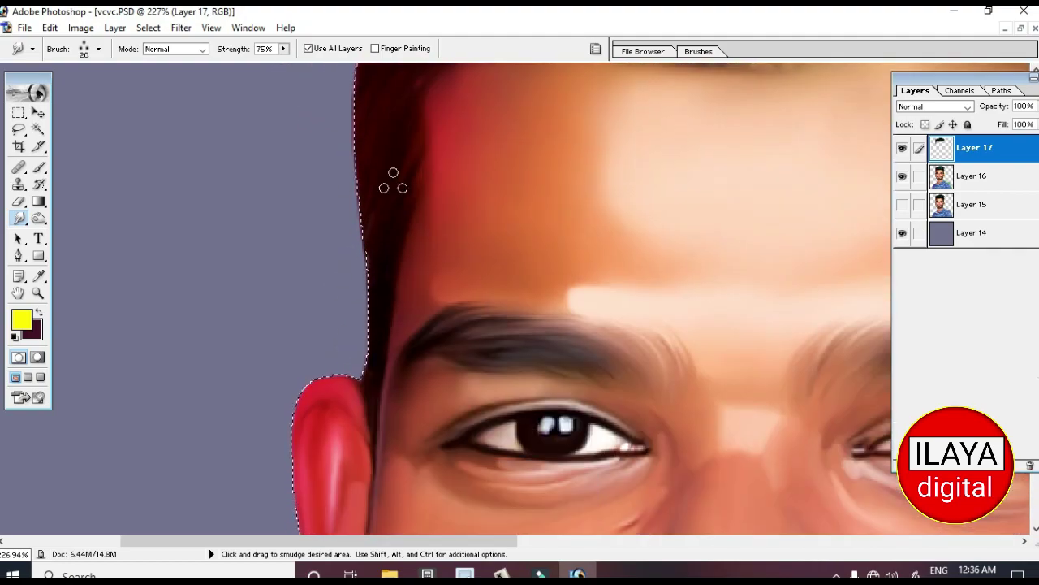
Step: Smudge the coarse yellow-green side hair at the right temple into smooth strands down to the ear
key(ctrl+minus)
key(ctrl+minus)
key(ctrl+minus)
key(z)
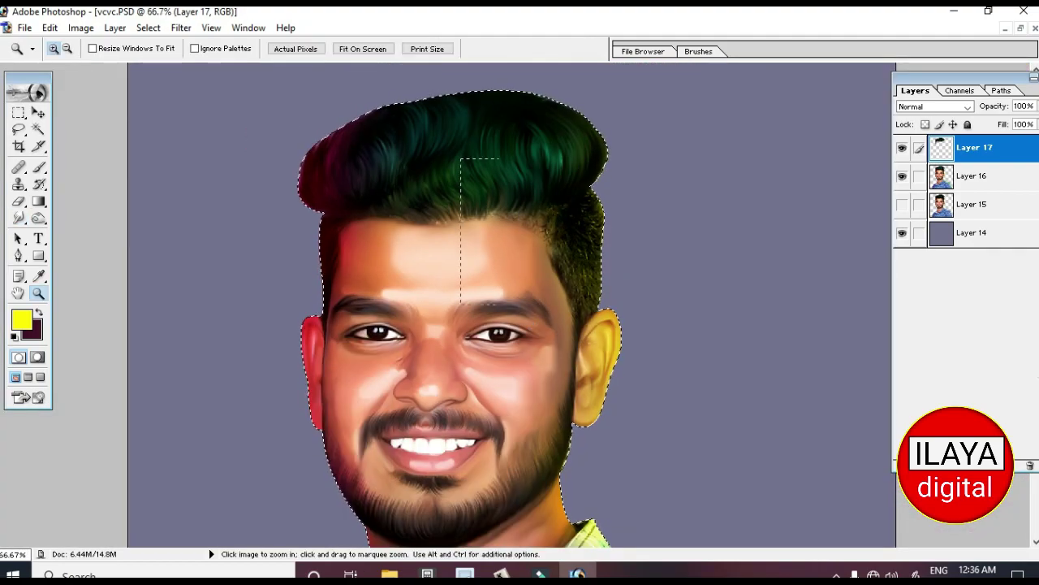
click(549, 257)
click(549, 258)
key(r)
scroll(587, 225, up, 1)
scroll(587, 225, down, 1)
mouse_move(649, 189)
mouse_down()
mouse_move(608, 282)
mouse_move(649, 328)
mouse_move(643, 379)
mouse_move(599, 439)
mouse_up()
scroll(593, 381, down, 2)
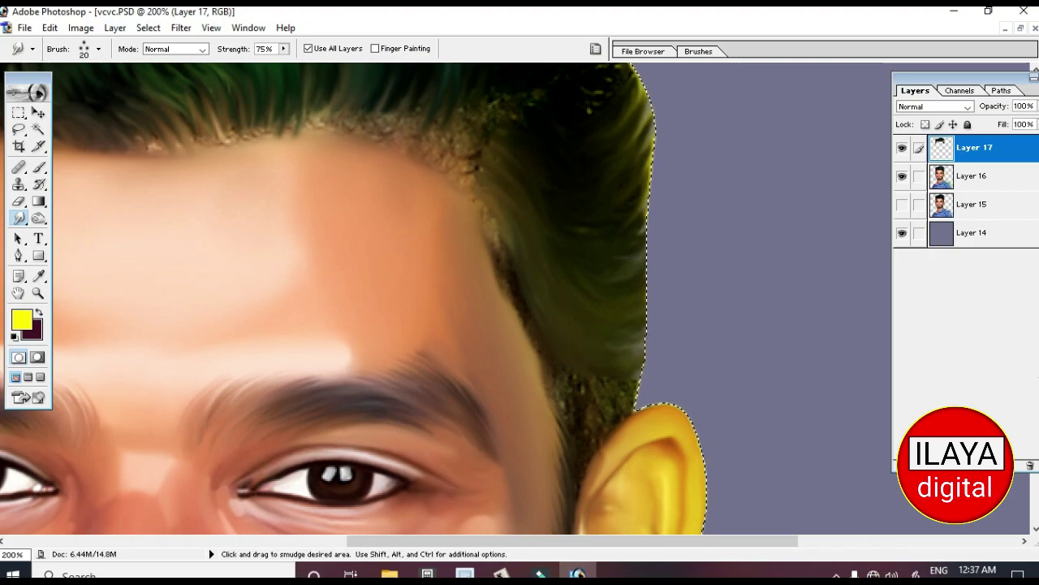
scroll(636, 135, down, 2)
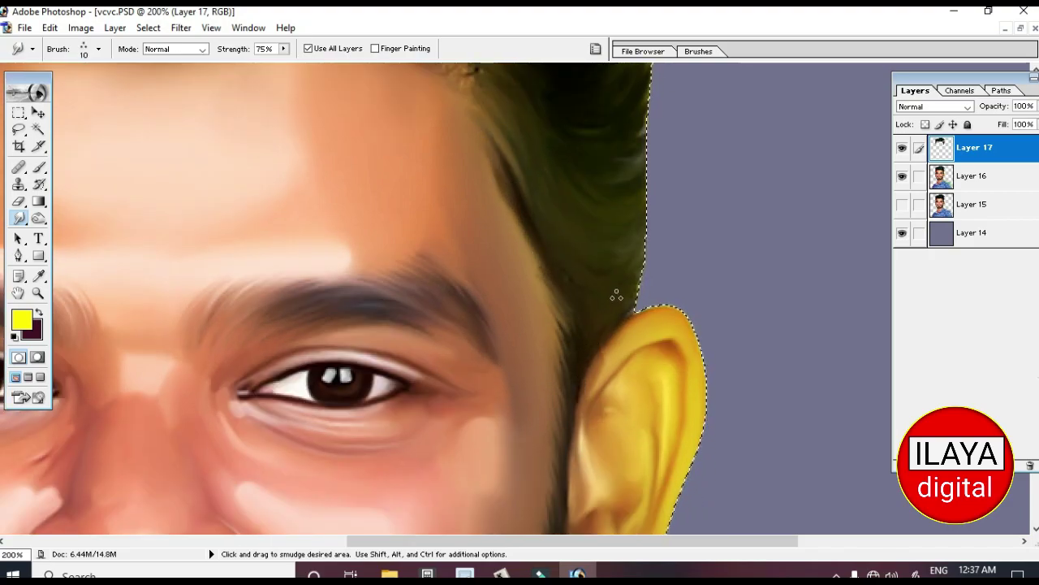
Step: Set the brush size to 20 and smudge the speckled dark hair on the right side just below the quiff
scroll(616, 296, up, 1)
key(bracketright)
scroll(551, 282, up, 3)
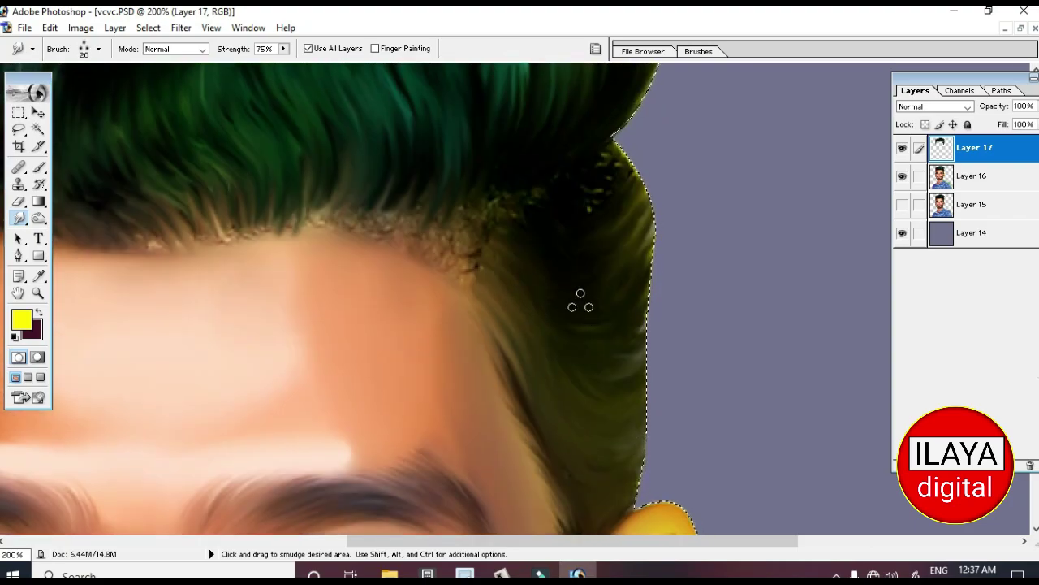
scroll(580, 253, up, 1)
mouse_move(617, 273)
mouse_down()
mouse_move(626, 309)
mouse_move(609, 398)
mouse_up()
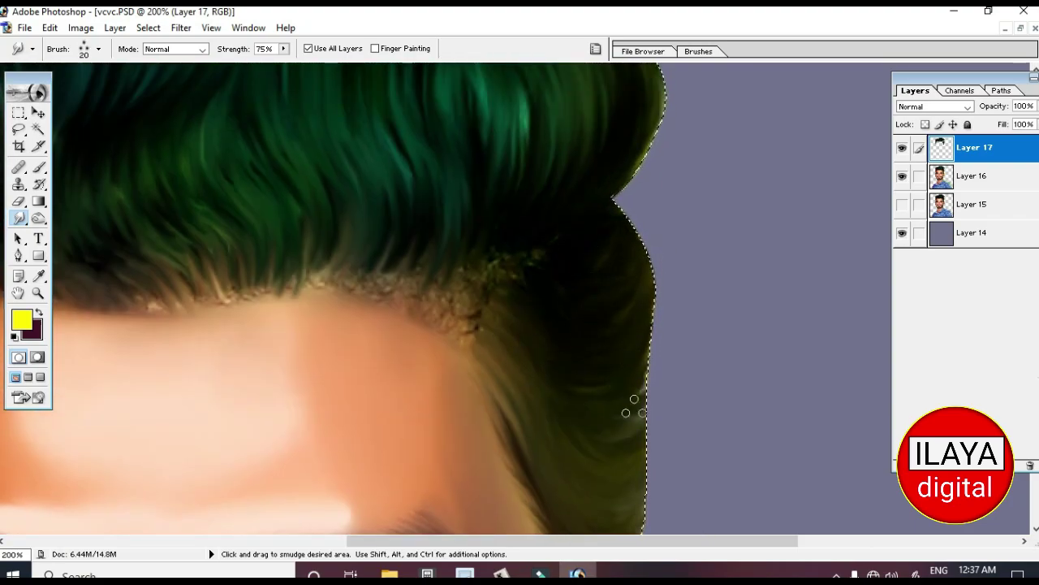
Step: Smudge the speckled hair at the right corner of the hairline into strands, and undo the extra stroke along the forehead
mouse_move(410, 300)
mouse_down()
mouse_move(488, 354)
mouse_move(524, 349)
mouse_move(514, 269)
mouse_up()
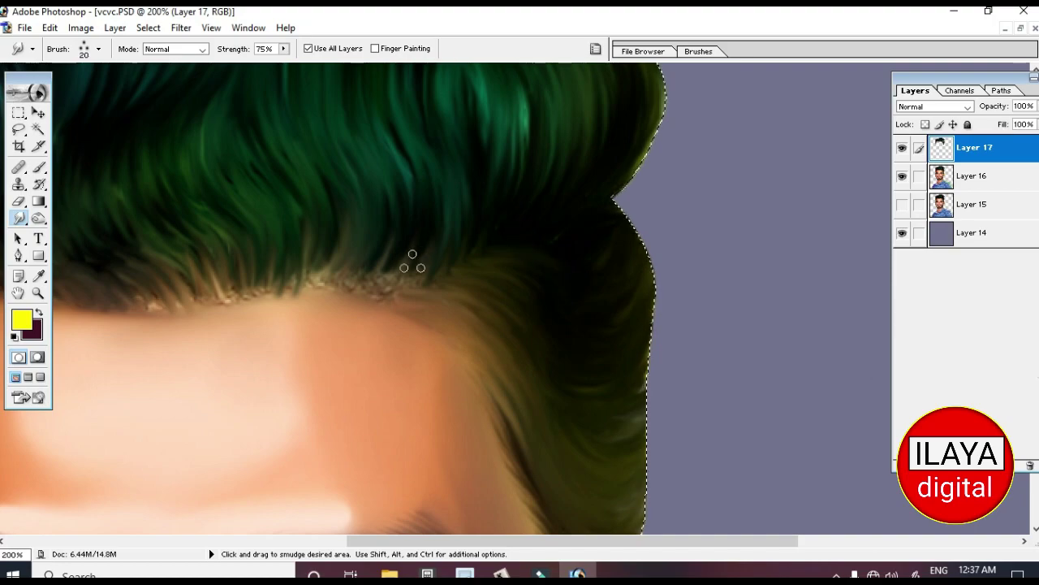
mouse_move(282, 294)
mouse_down()
mouse_move(371, 228)
mouse_move(431, 268)
mouse_up()
key(ctrl+z)
Step: With brush size 10 and 75% strength, smudge the grainy forehead hairline into fine strands blending into the skin
key(ctrl+minus)
drag(290, 133, 476, 263)
key(bracketleft)
key(7)
key(5)
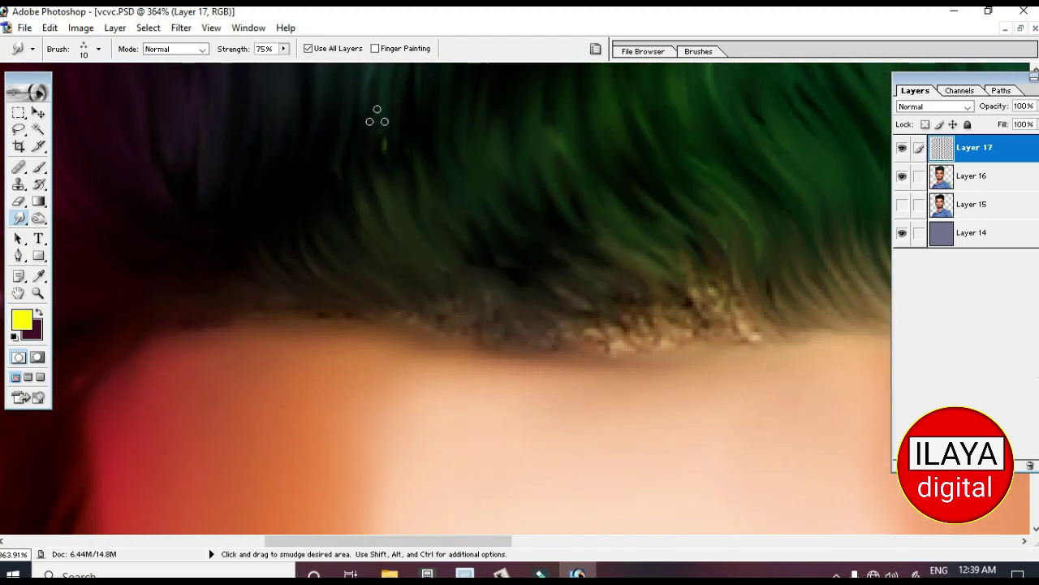
scroll(304, 260, down, 2)
scroll(175, 280, down, 1)
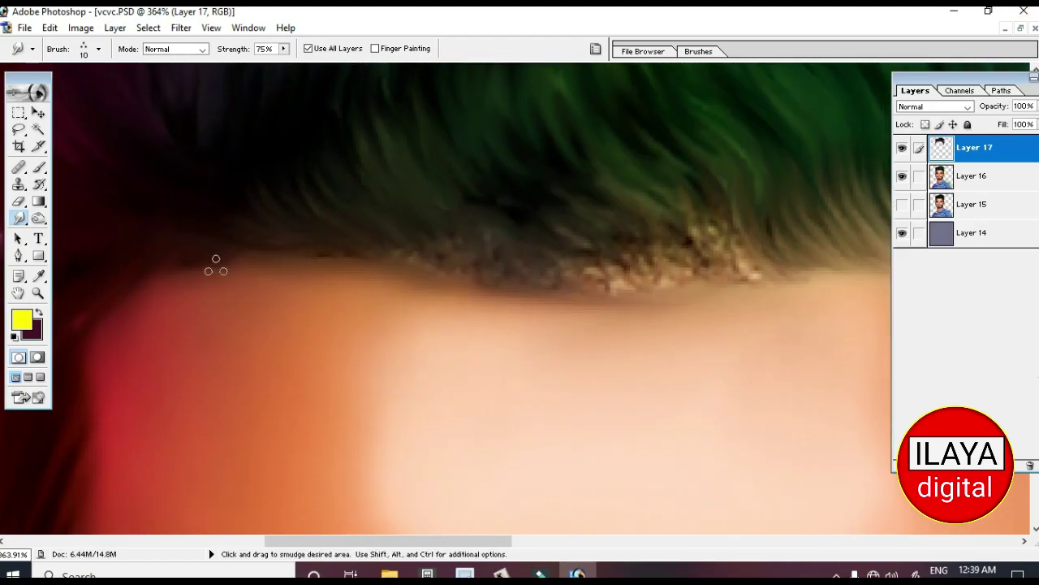
mouse_move(590, 248)
mouse_down()
mouse_move(750, 271)
mouse_move(739, 243)
mouse_move(832, 276)
mouse_move(387, 329)
mouse_up()
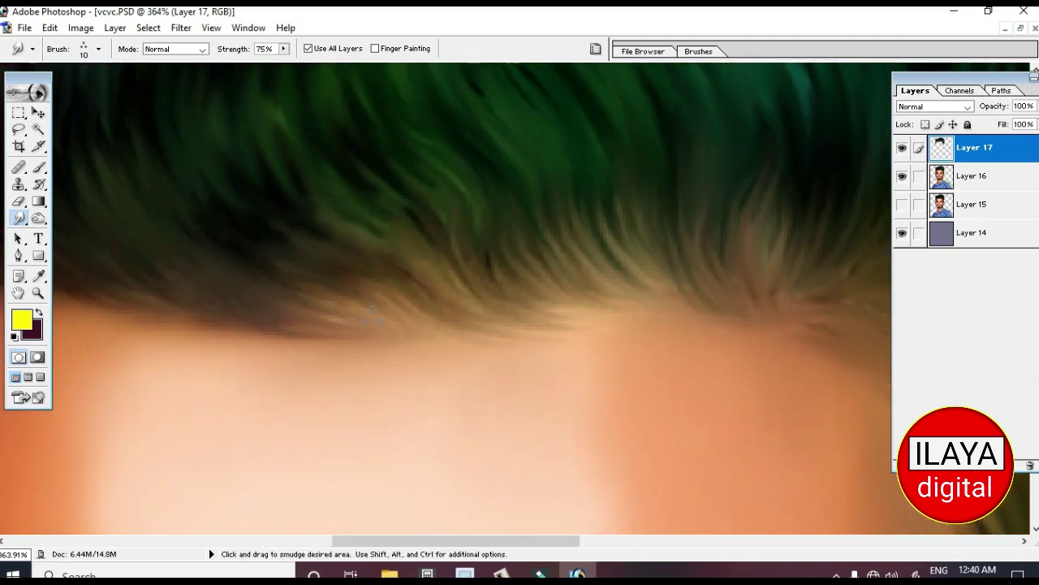
Step: Set the Smudge strength to 80% and pull short fine wisps from the left hairline over the forehead
scroll(328, 239, up, 5)
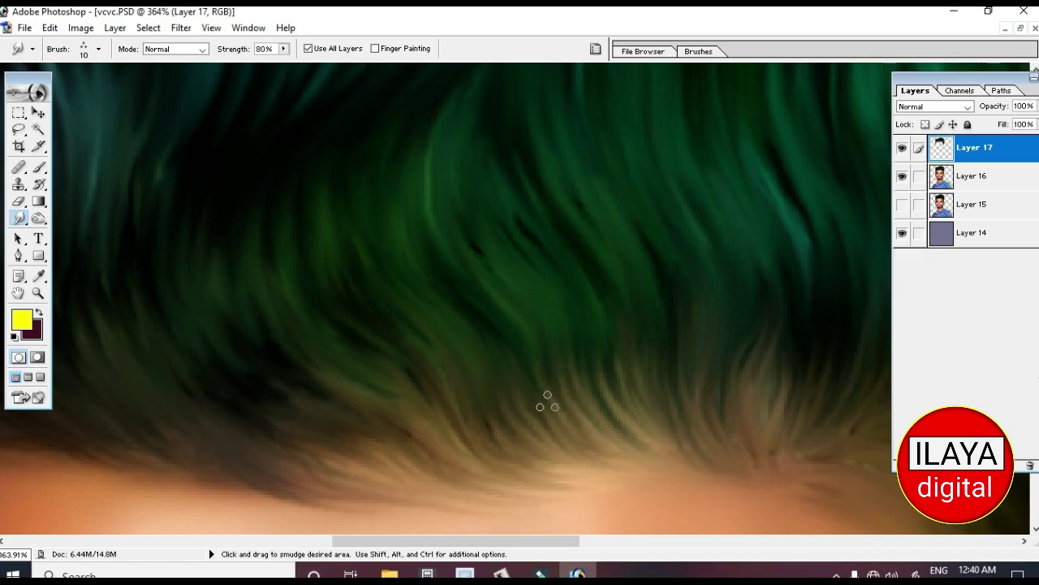
scroll(218, 186, down, 3)
key(ctrl+minus)
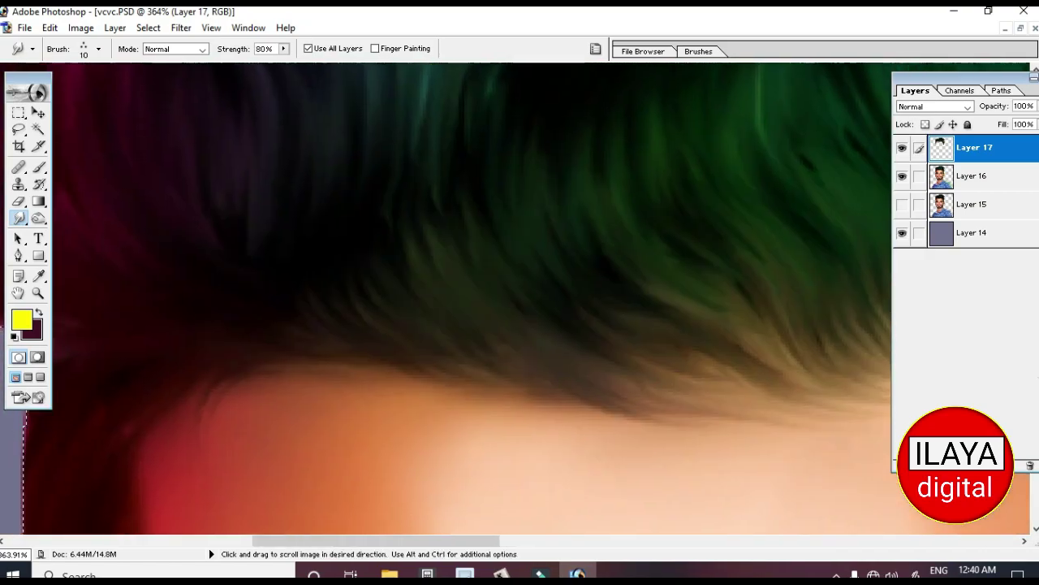
drag(362, 357, 349, 386)
Step: Smudge fine strands along the inner edge of the left side hair from the temple down to the ear
scroll(279, 301, down, 5)
scroll(279, 301, left, 3)
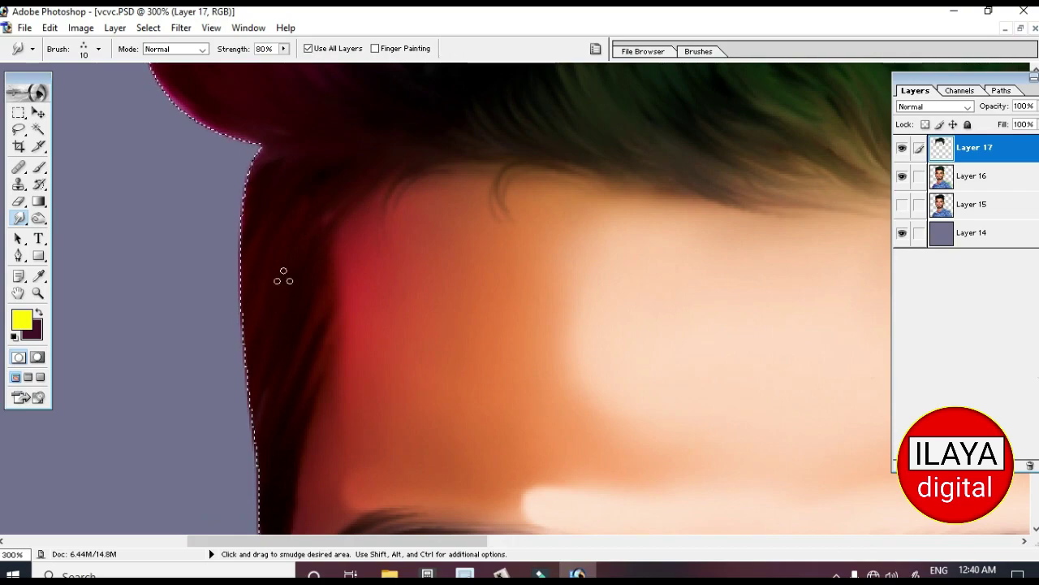
scroll(325, 243, down, 5)
scroll(267, 336, down, 10)
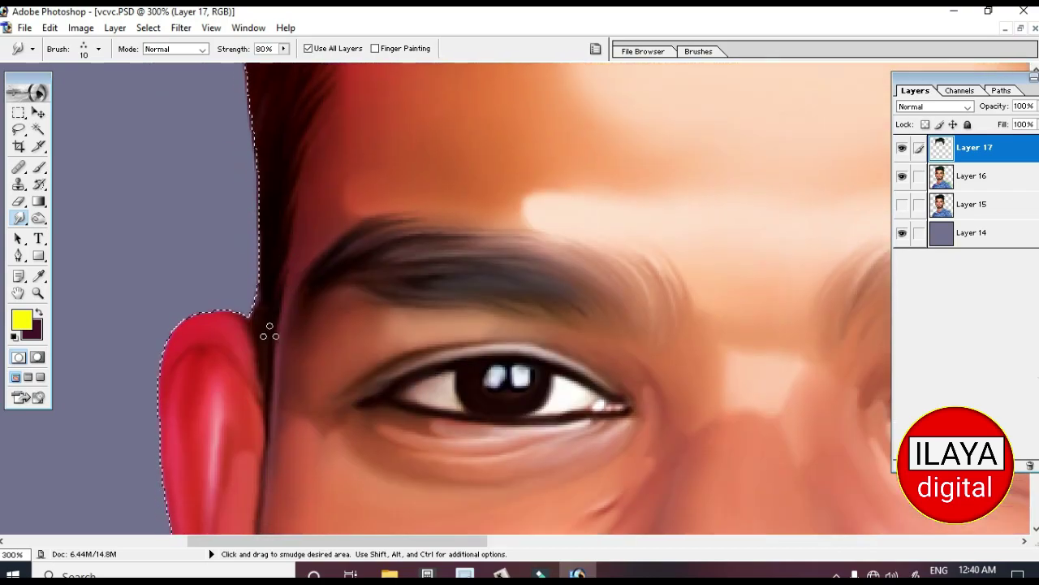
scroll(300, 375, up, 15)
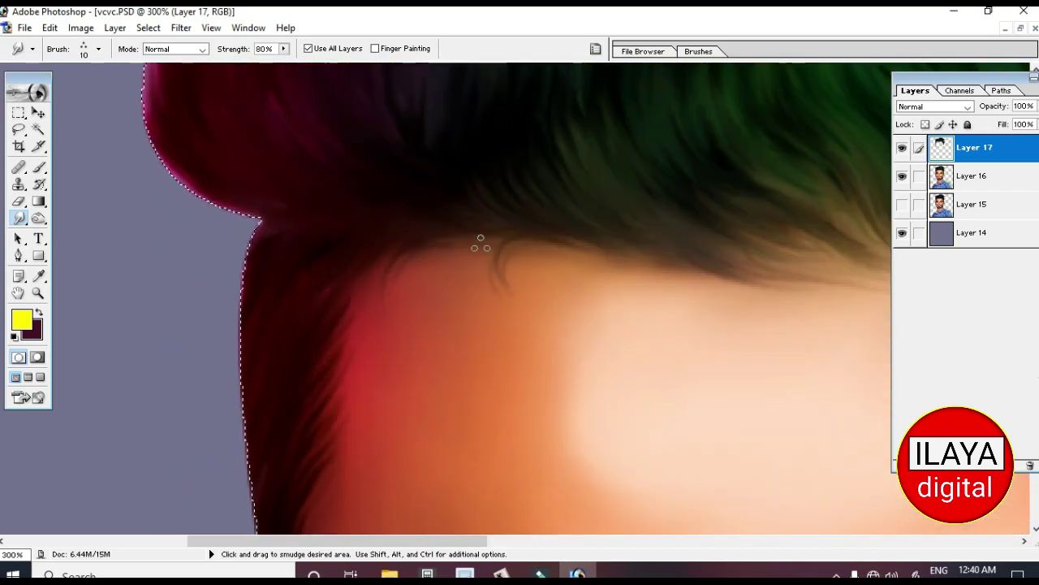
Step: Refine the right temple and side hair with fine smudged strands down to the ear
scroll(192, 182, right, 10)
mouse_move(241, 244)
mouse_down()
mouse_move(284, 305)
mouse_move(359, 352)
mouse_up()
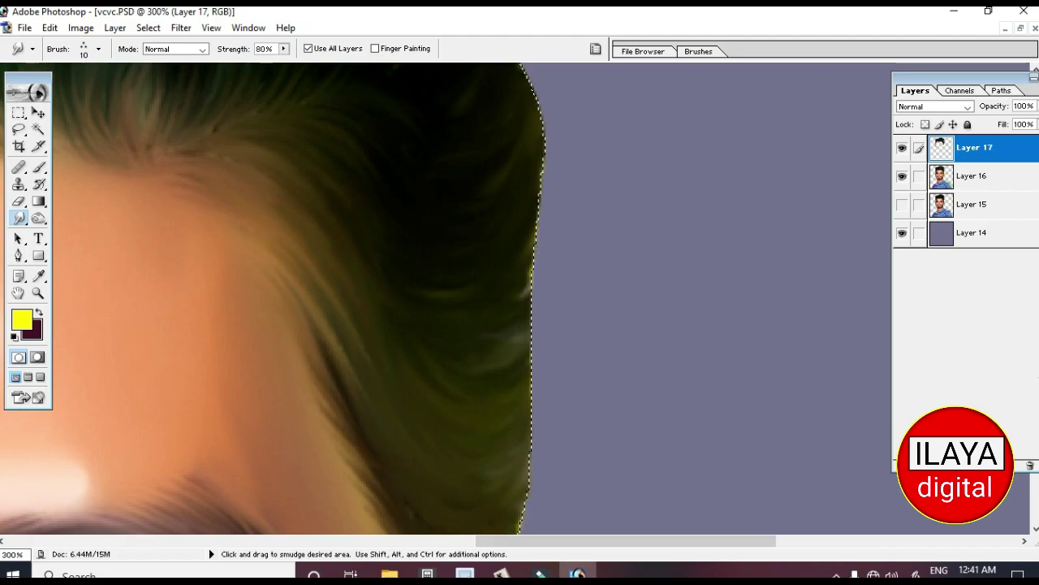
scroll(371, 197, down, 5)
scroll(401, 279, up, 6)
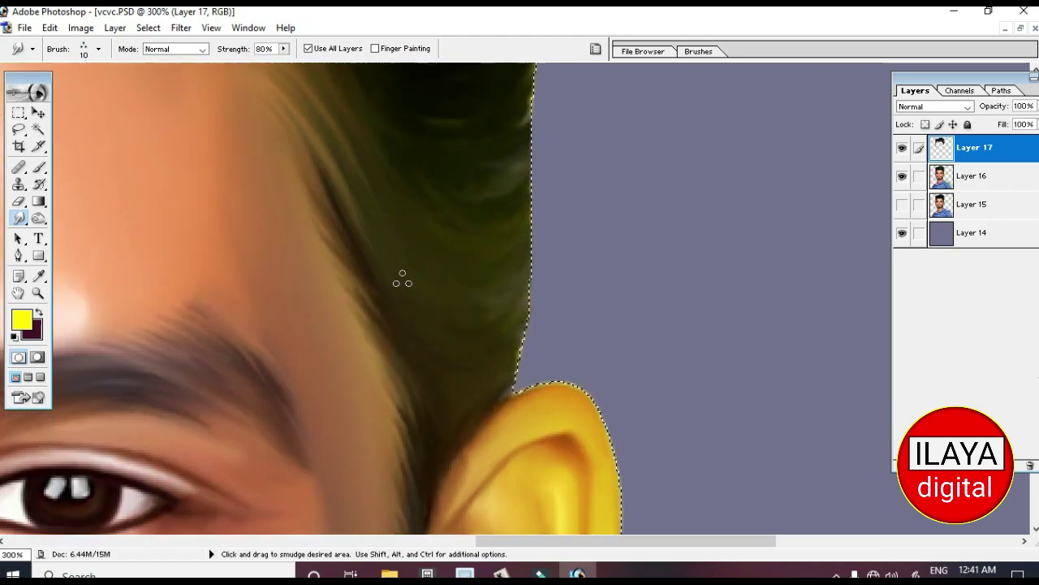
scroll(756, 360, left, 5)
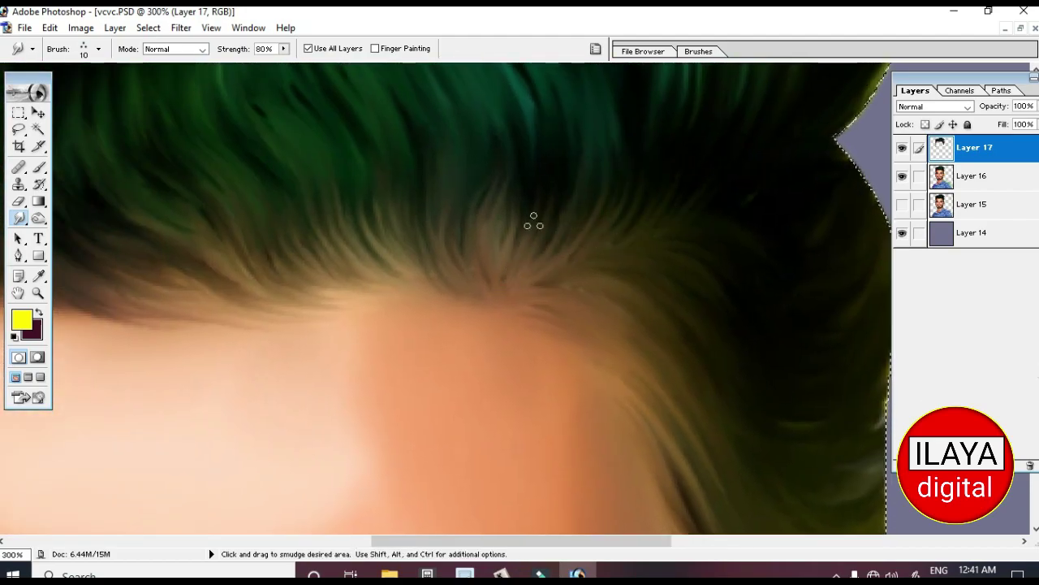
Step: Smudge the dark crown hair into longer flowing strands with brush size 20 at 80% strength
scroll(518, 261, up, 4)
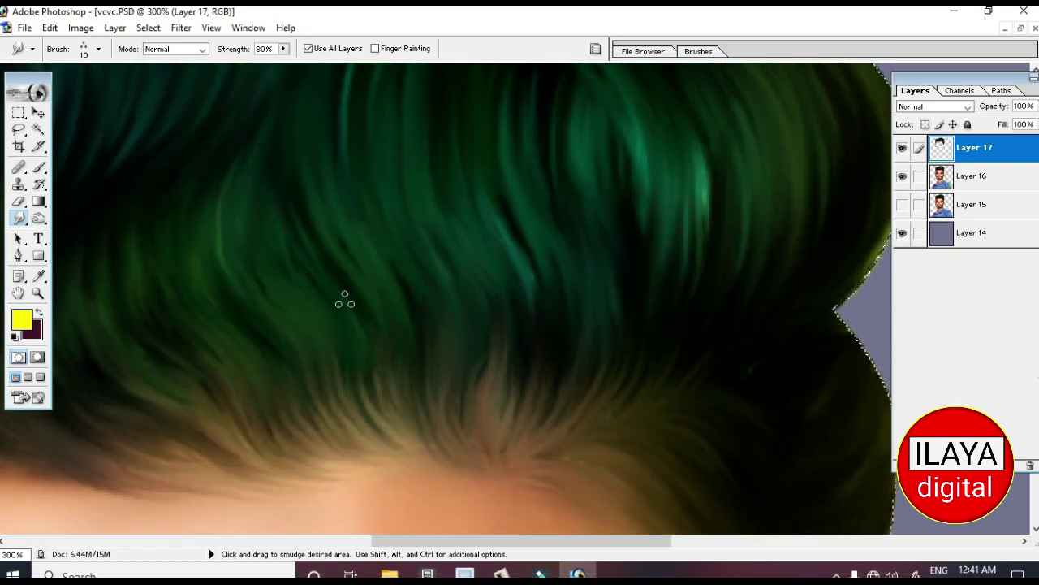
key(ctrl+alt+0)
scroll(359, 353, down, 3)
scroll(365, 365, up, 3)
key(z)
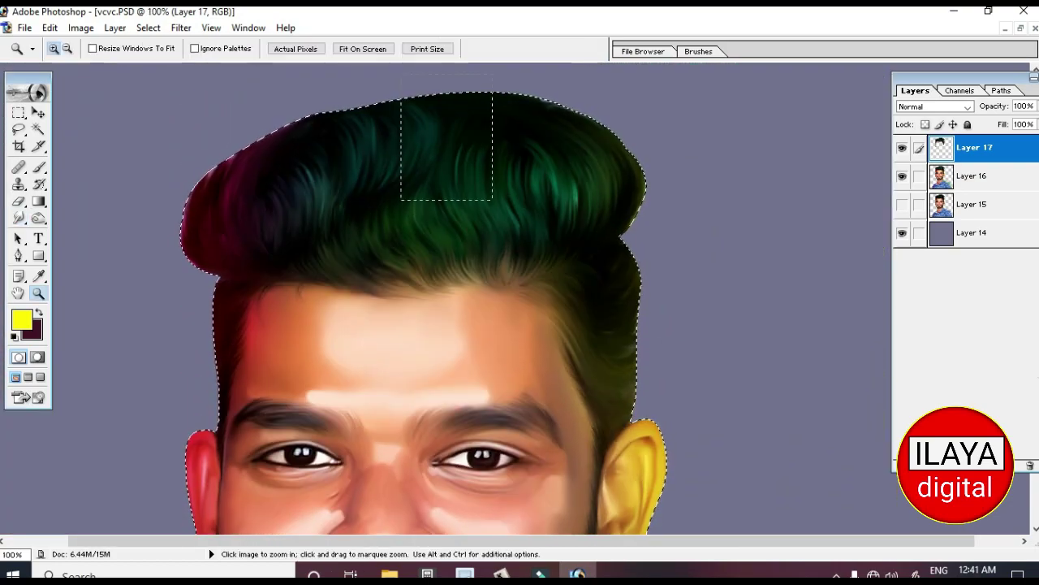
drag(401, 75, 424, 130)
key(r)
scroll(480, 308, up, 2)
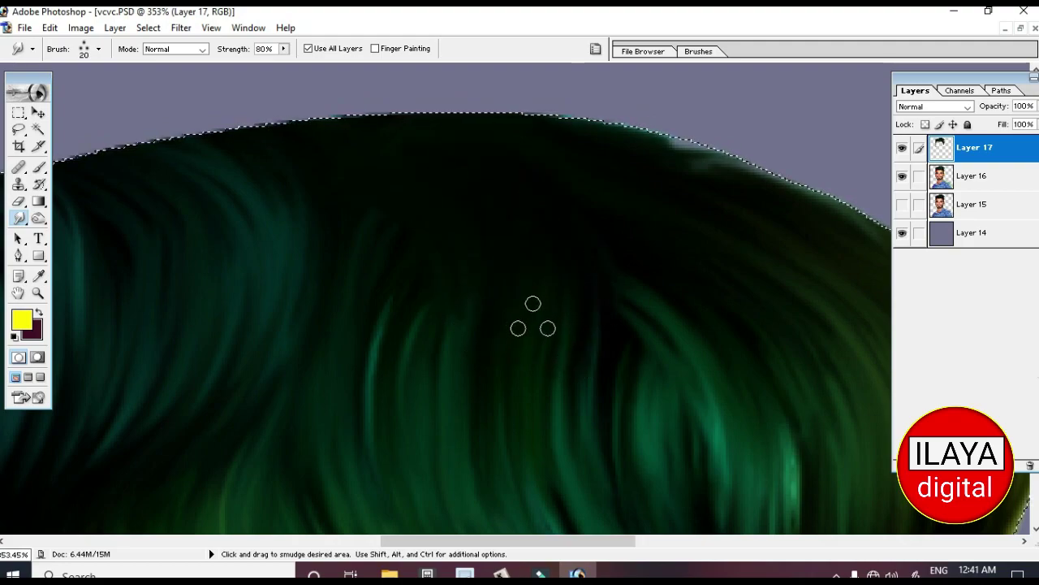
scroll(376, 122, down, 3)
scroll(343, 158, up, 3)
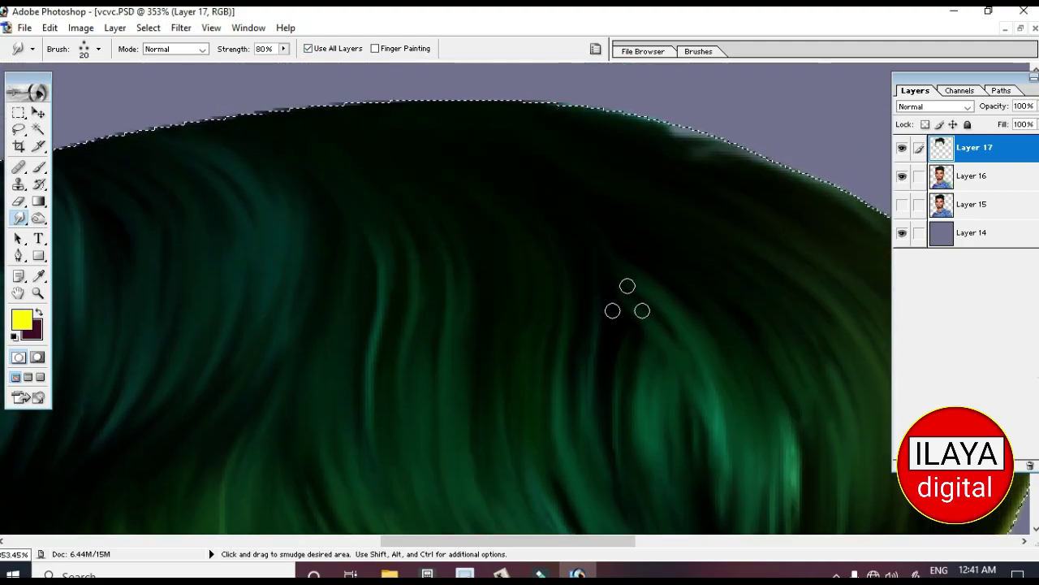
Step: With brush size 10, 85% strength and Use All Layers off, smudge fine wisps outward along the right side hair's edge down to the ear
scroll(624, 295, down, 5)
key(ctrl+minus)
key(ctrl+minus)
key(ctrl+minus)
key(ctrl+minus)
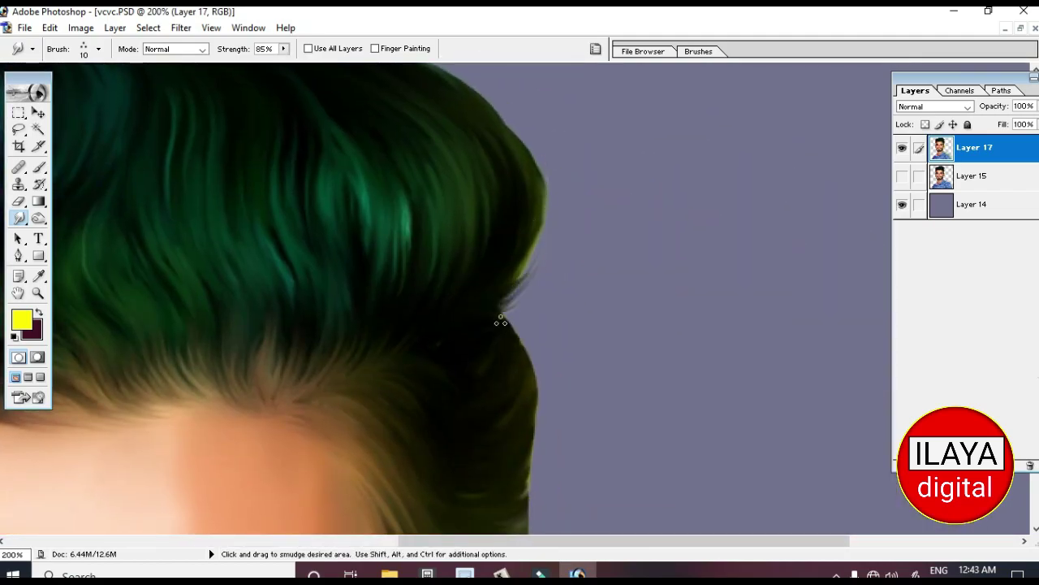
scroll(527, 408, down, 2)
scroll(523, 254, down, 2)
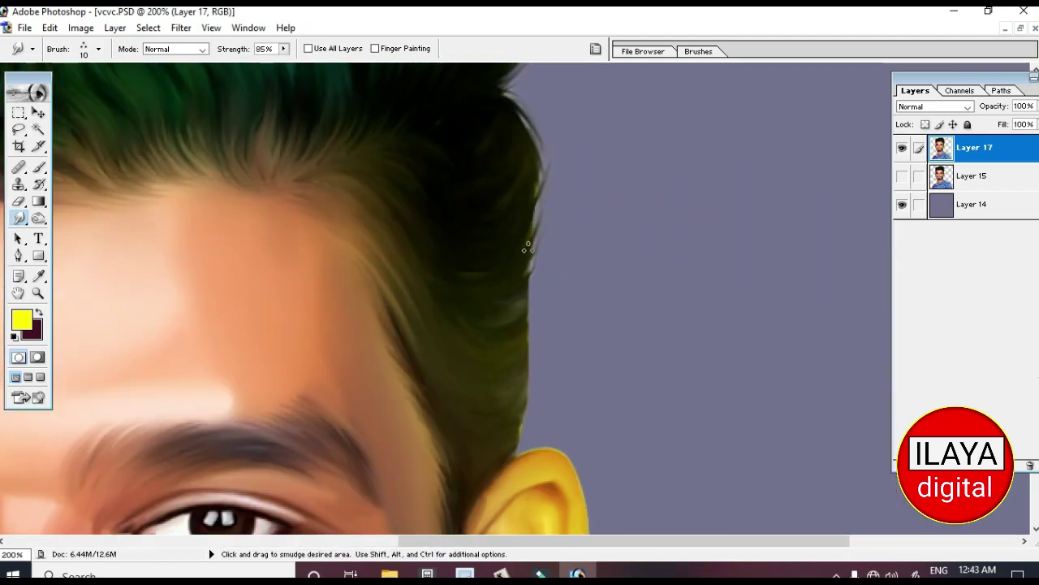
scroll(511, 318, down, 2)
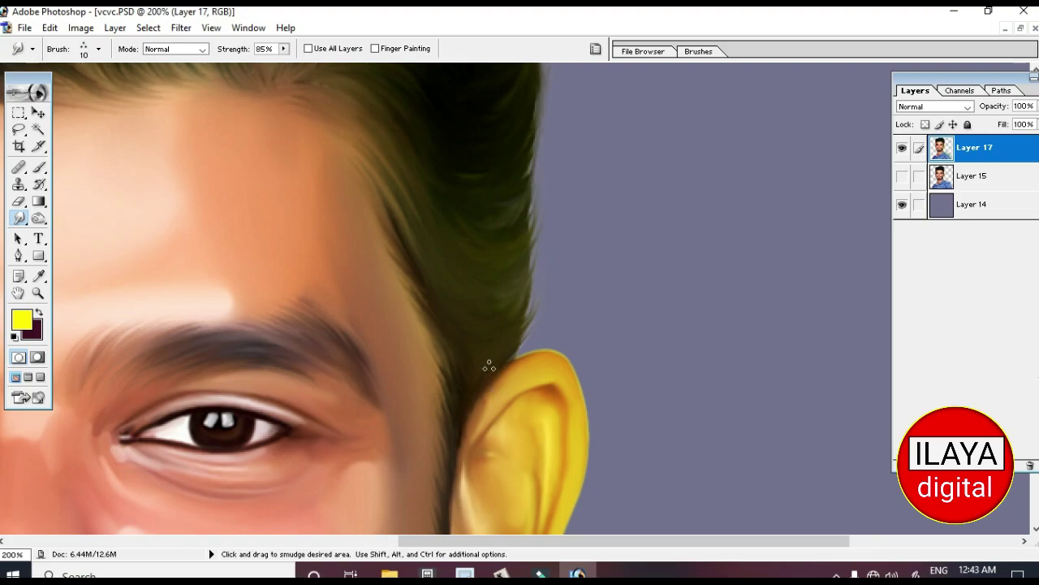
Step: Pull fine stray wisps outward from the hair's upper right curve and along the top outline
scroll(508, 332, up, 4)
scroll(511, 300, up, 3)
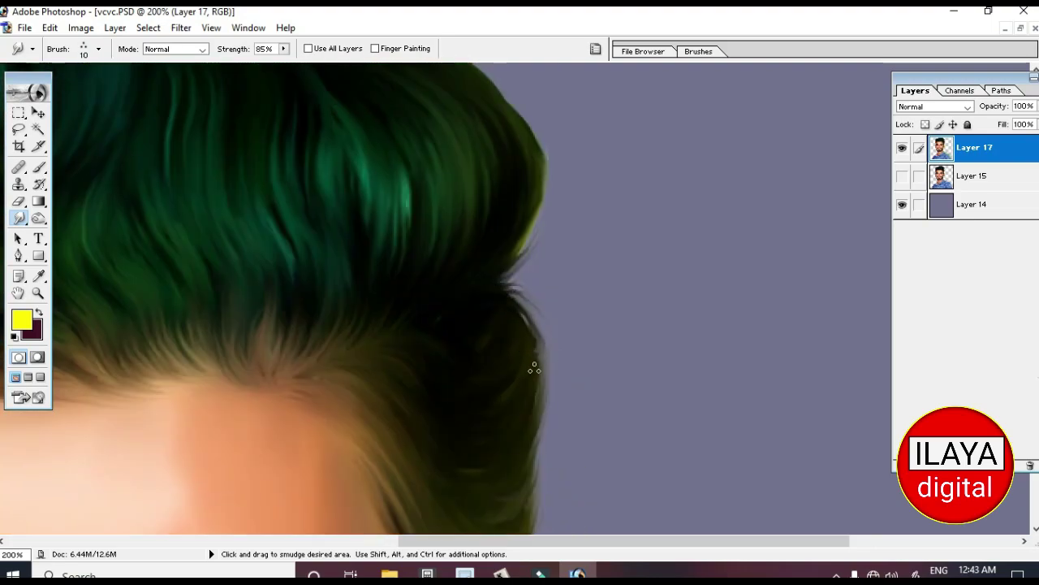
scroll(500, 330, up, 2)
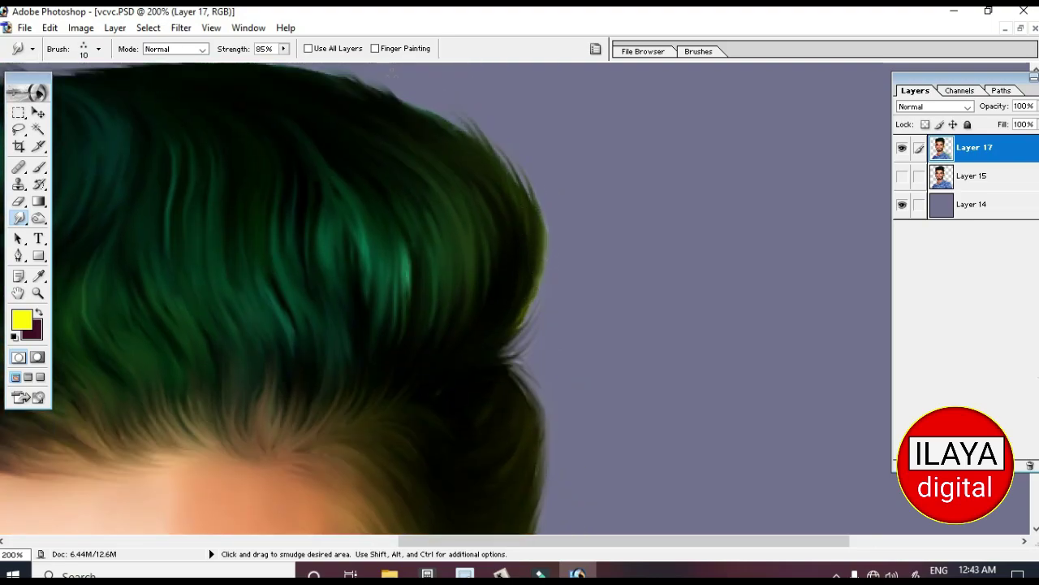
scroll(443, 98, up, 2)
scroll(714, 328, left, 3)
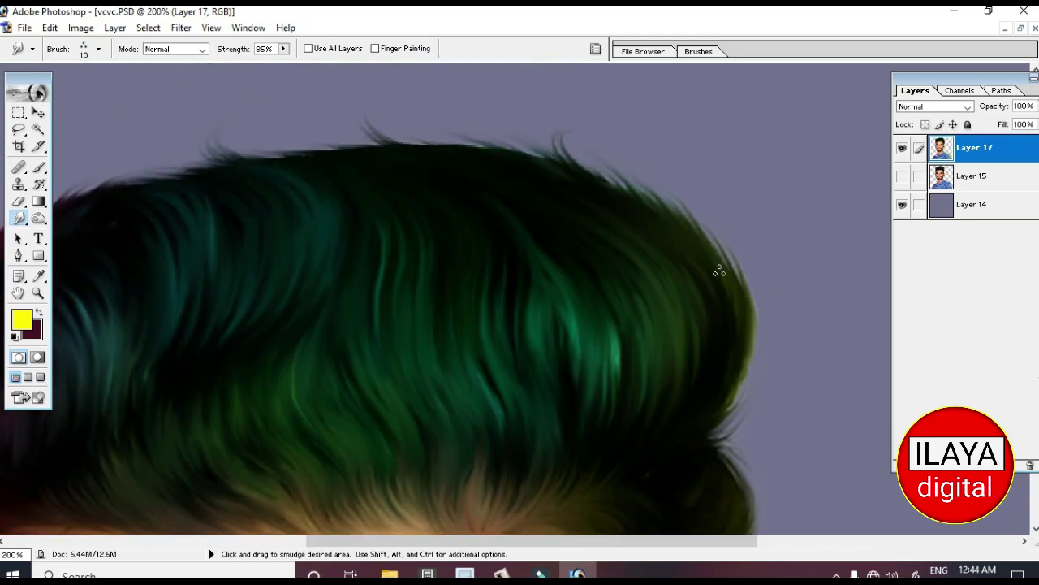
Step: Reduce the Smudge brush to size 7 and pull short beard hairs outward over the left jaw edge below the ear
key(ctrl+0)
drag(296, 246, 426, 314)
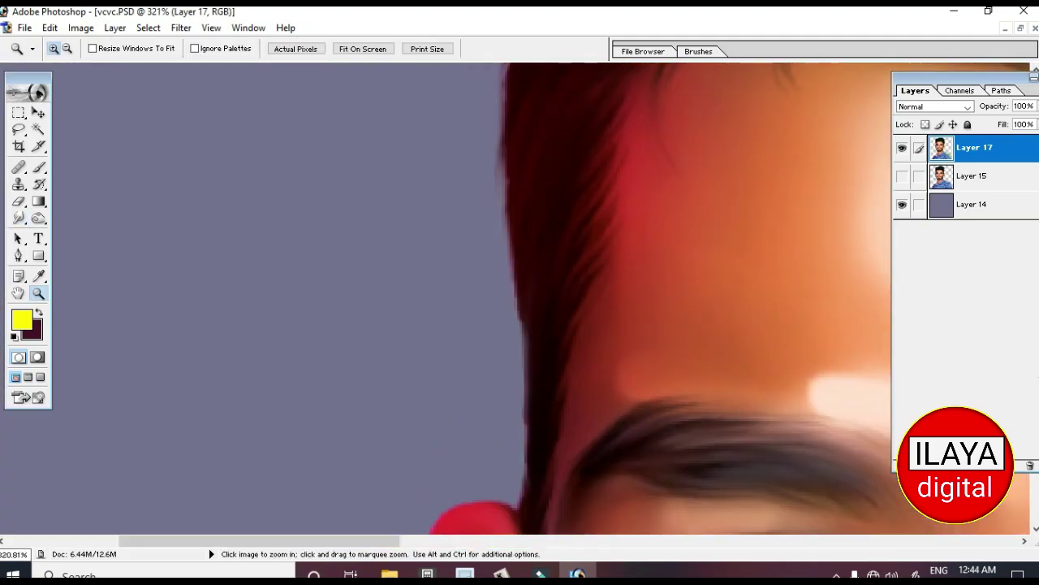
scroll(510, 214, down, 10)
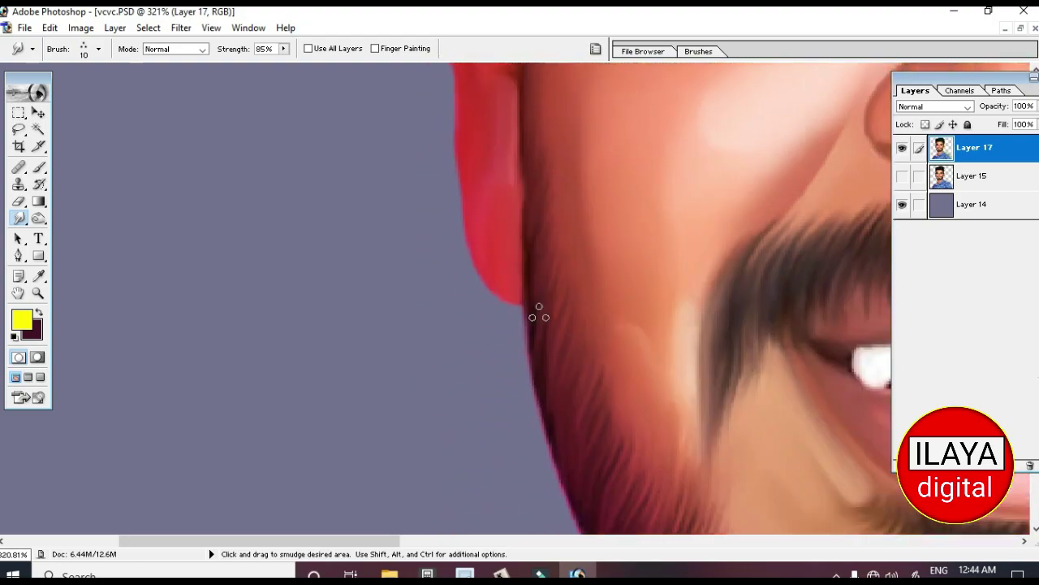
scroll(551, 309, down, 3)
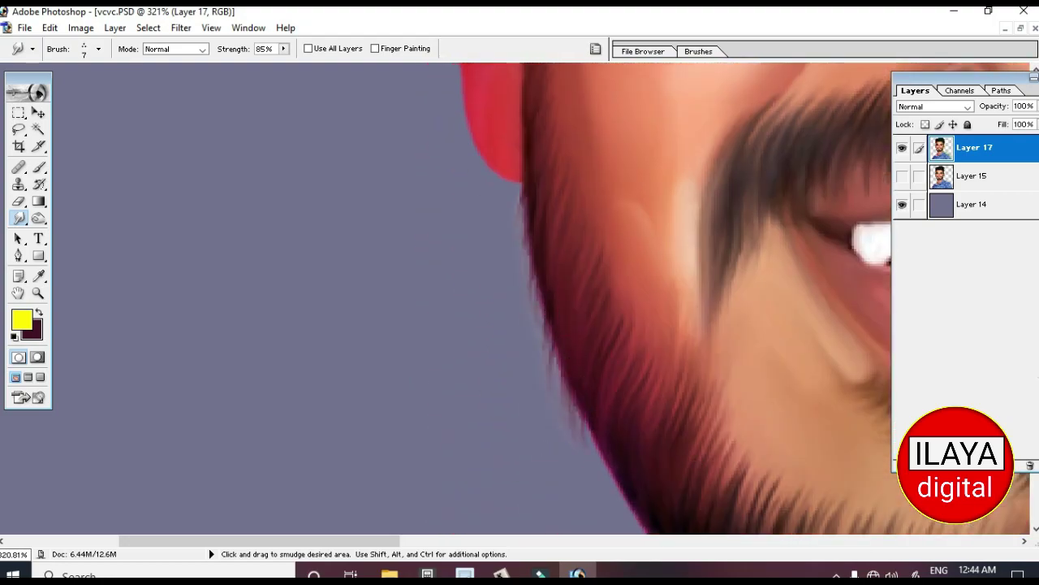
scroll(601, 344, down, 3)
scroll(617, 401, up, 2)
Step: Smudge fine beard hairs outward along the lower left jaw edge down to the neck
key(ctrl+plus)
key(ctrl+plus)
scroll(355, 358, left, 3)
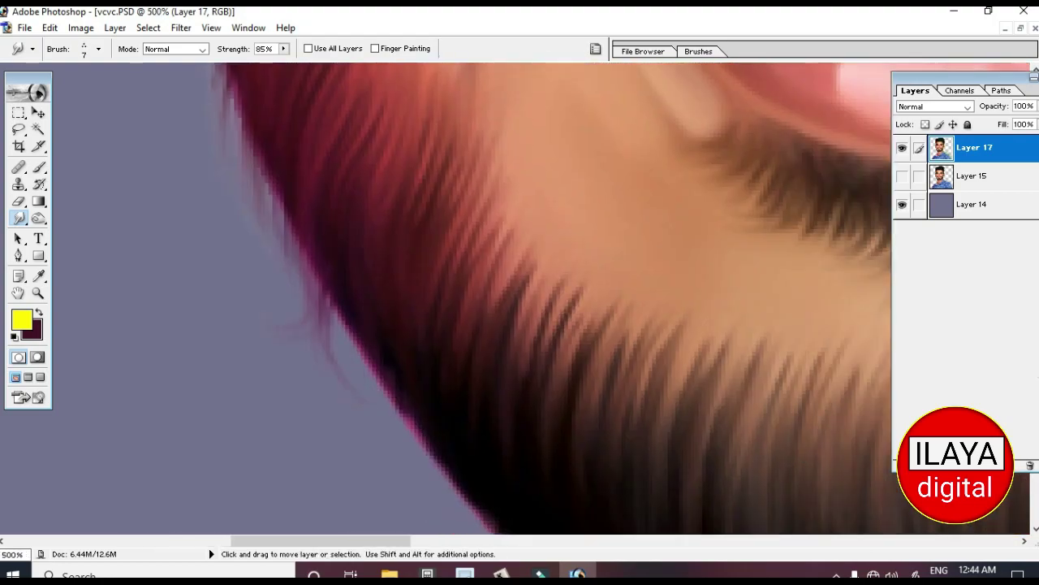
mouse_move(317, 228)
mouse_down()
mouse_move(357, 382)
mouse_move(406, 434)
mouse_up()
scroll(406, 434, down, 2)
drag(441, 338, 598, 503)
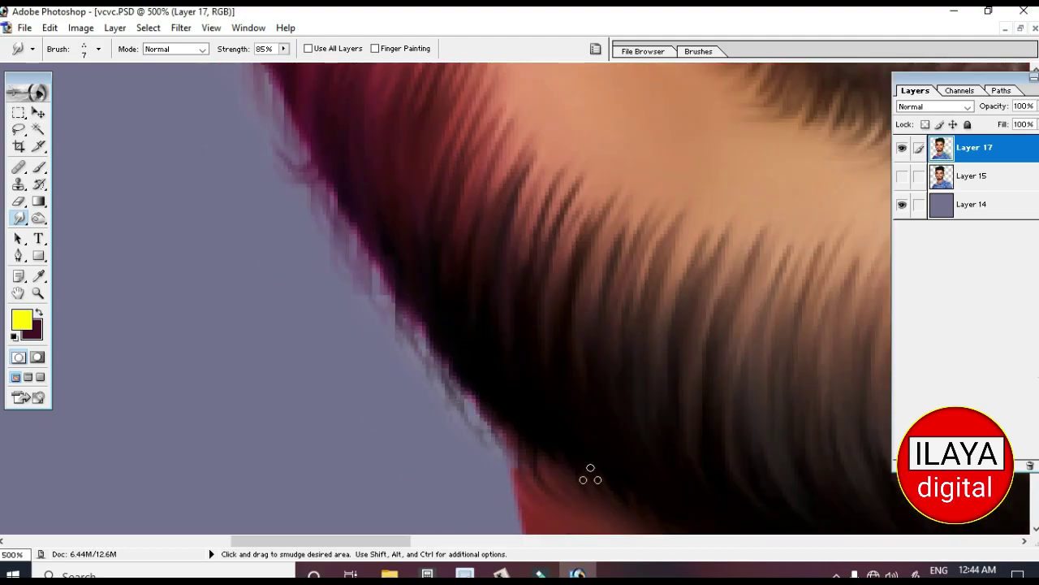
Step: Smudge fine beard hairs outward over the right jaw edge, starting just below the ear
key(ctrl+minus)
key(ctrl+minus)
scroll(598, 503, up, 2)
key(ctrl+minus)
key(ctrl+minus)
ctrl+click(690, 187)
ctrl+click(690, 187)
ctrl+click(690, 187)
drag(592, 380, 580, 239)
scroll(565, 311, down, 3)
scroll(568, 387, down, 3)
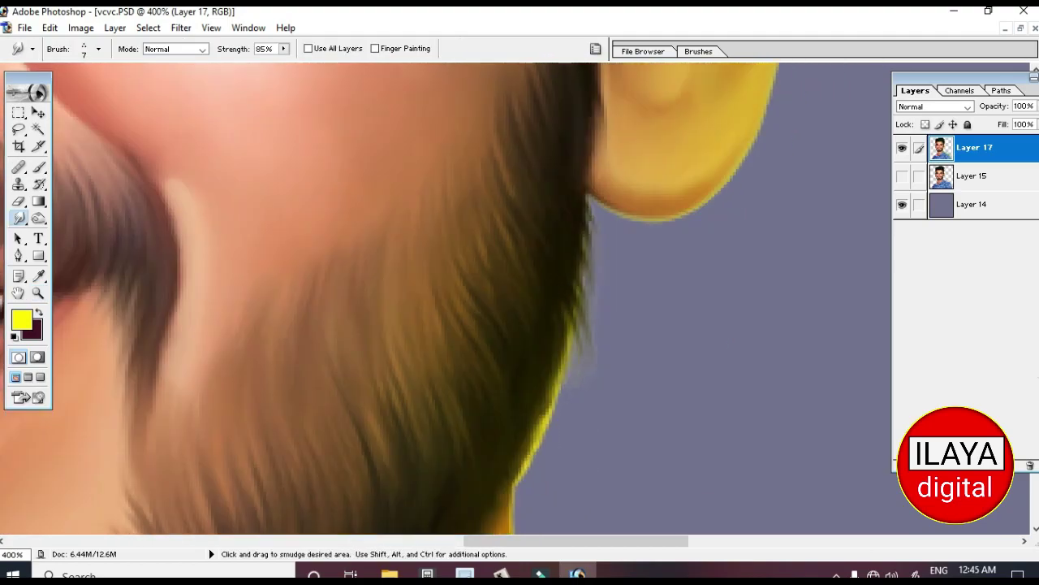
scroll(528, 390, down, 2)
scroll(360, 441, down, 2)
scroll(568, 284, up, 5)
key(ctrl+minus)
key(ctrl+minus)
key(ctrl+minus)
key(ctrl+minus)
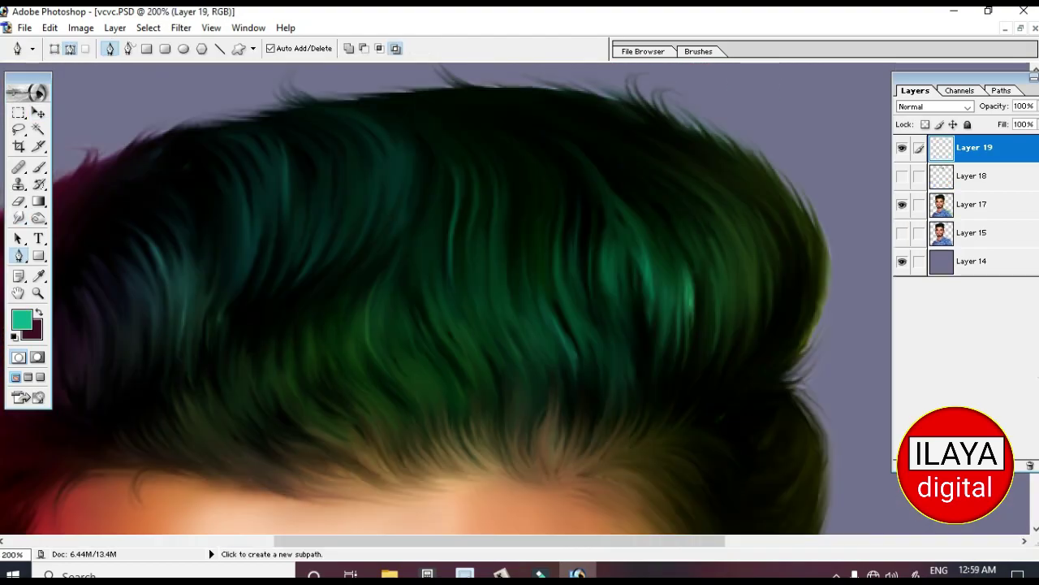
Step: On Layer 19, draw long curved Pen paths following the strands along the hair's right outer edge
key(Tab)
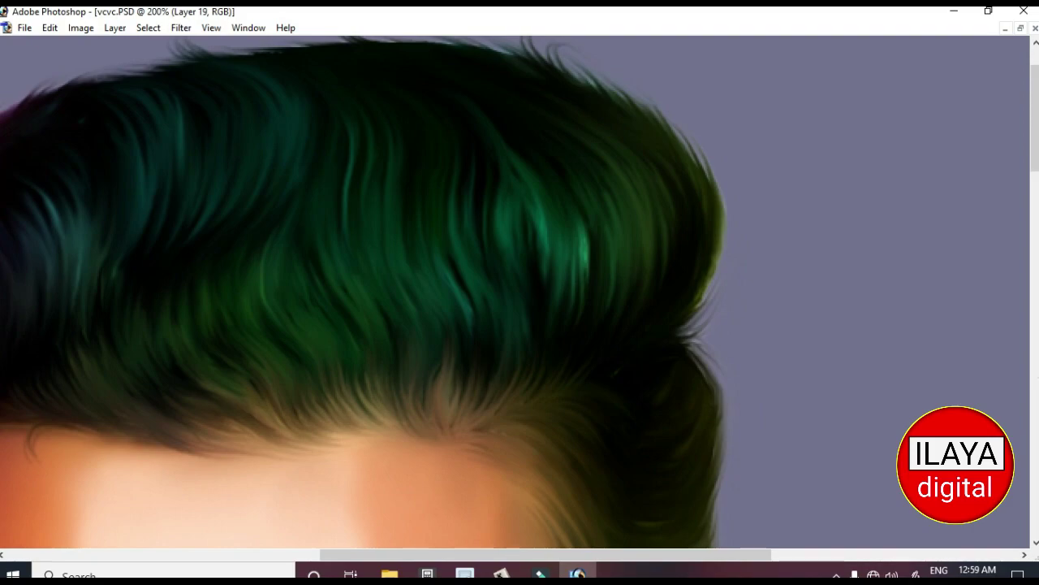
drag(647, 322, 619, 411)
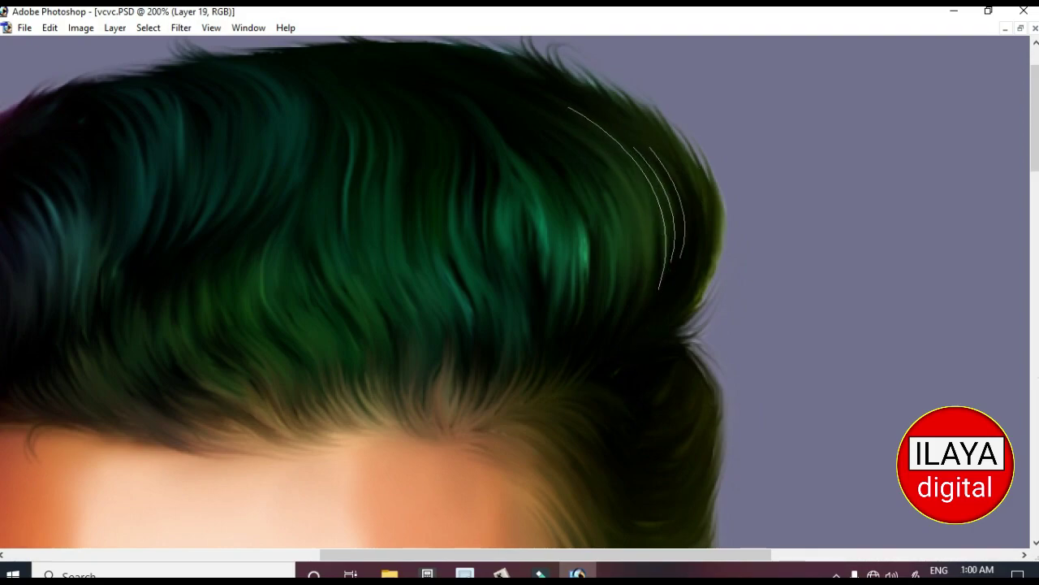
key(Return)
drag(676, 323, 592, 415)
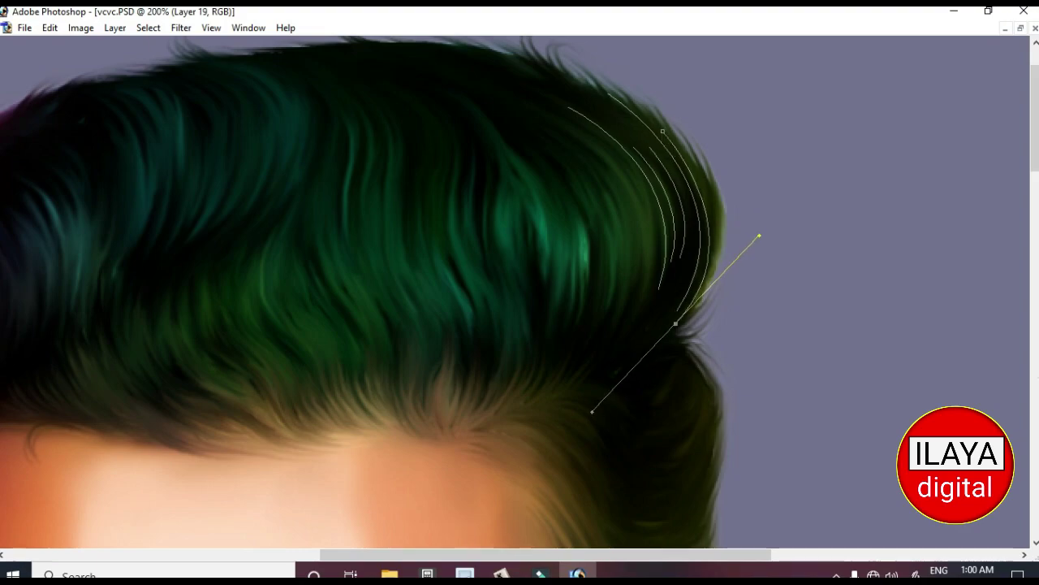
drag(674, 337, 578, 410)
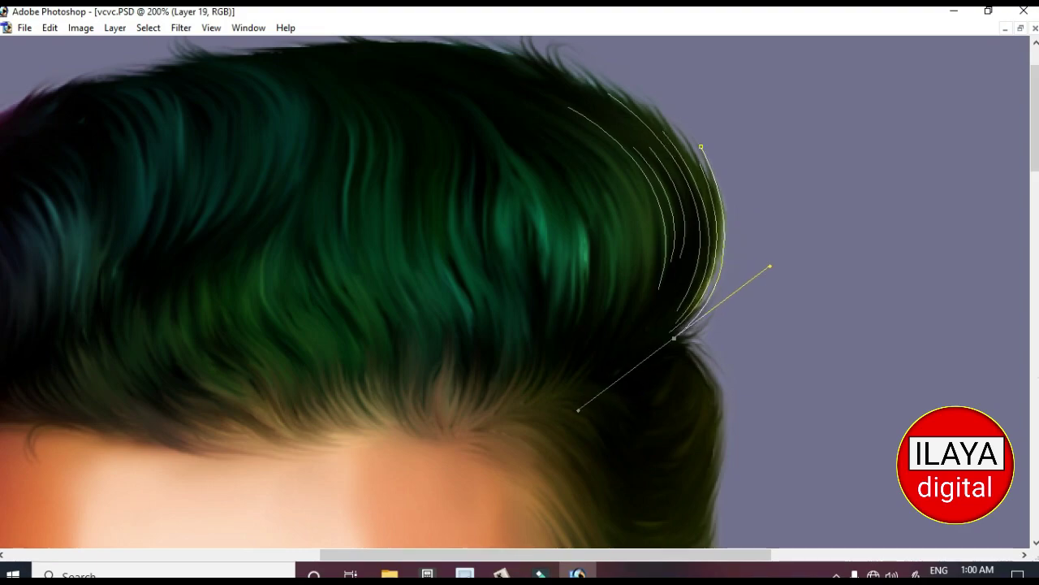
Step: Add separate curved Pen paths along the bright green strands inside the right half of the hair
key(Return)
scroll(535, 121, down, 1)
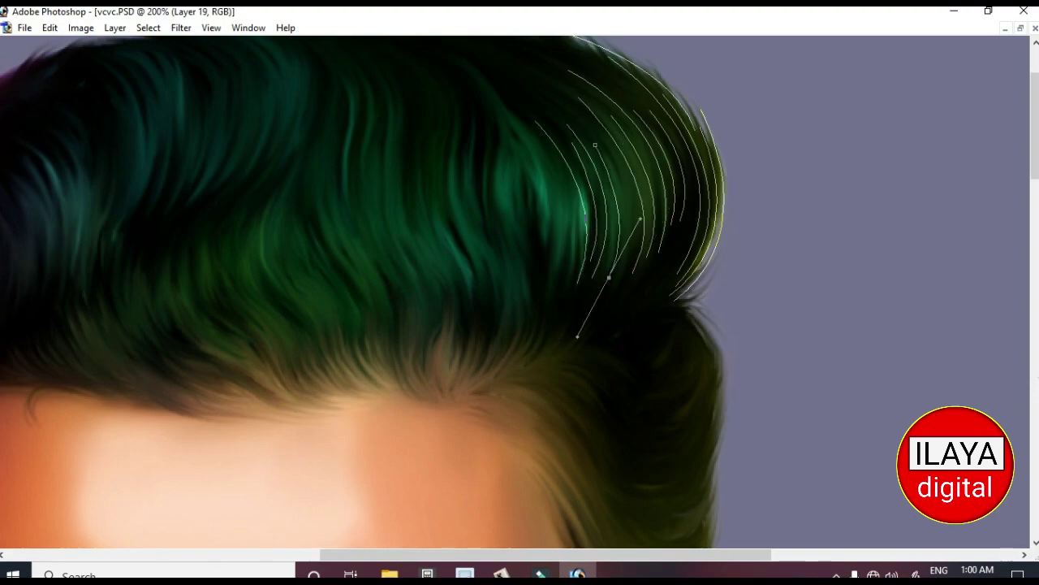
scroll(520, 293, up, 2)
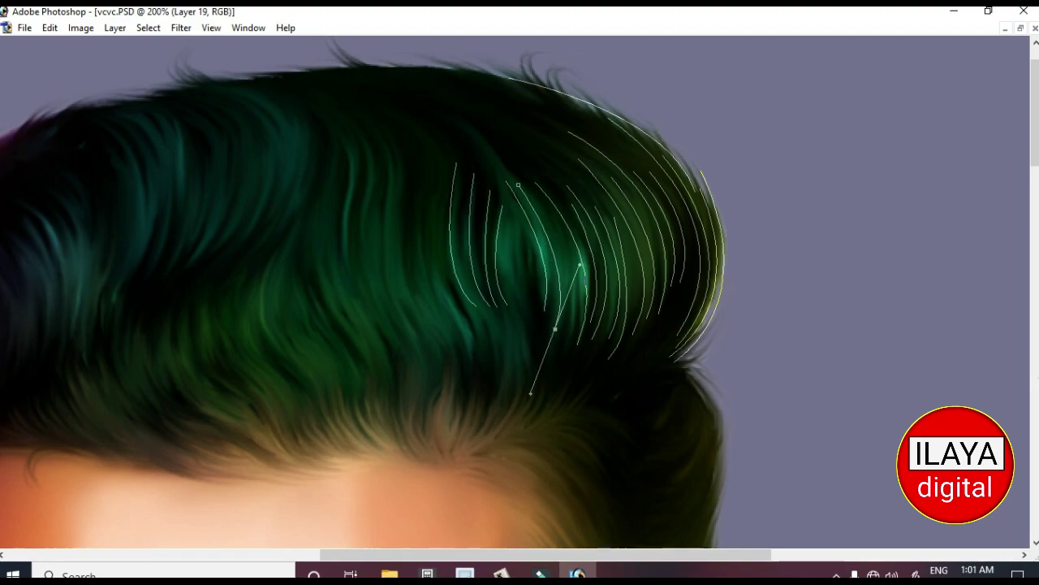
Step: Draw curved Pen paths through the lower front strands, running down to the forehead hairline
scroll(539, 198, down, 4)
click(512, 191)
drag(491, 312, 470, 324)
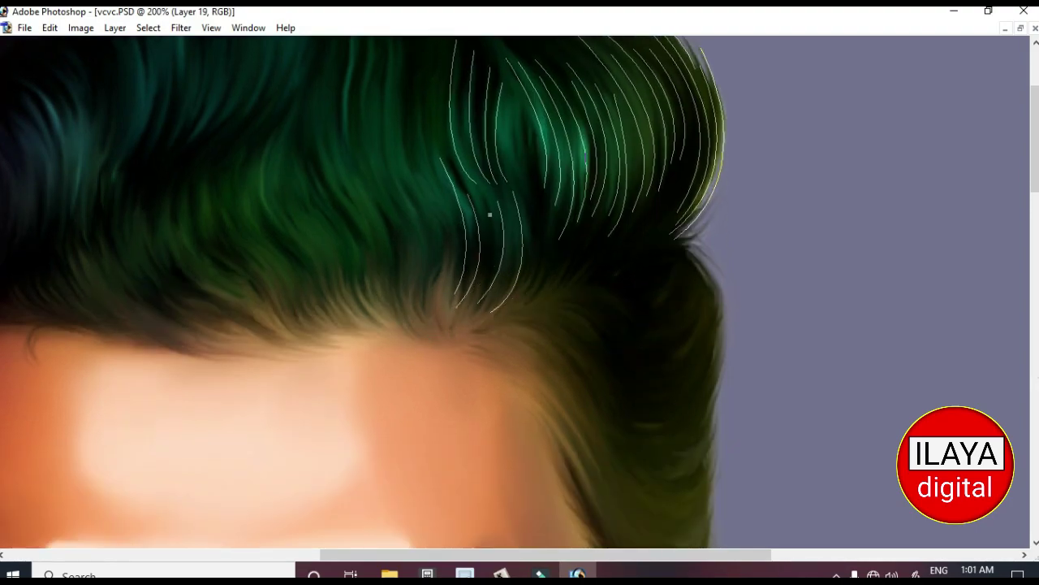
click(512, 221)
drag(462, 322, 401, 349)
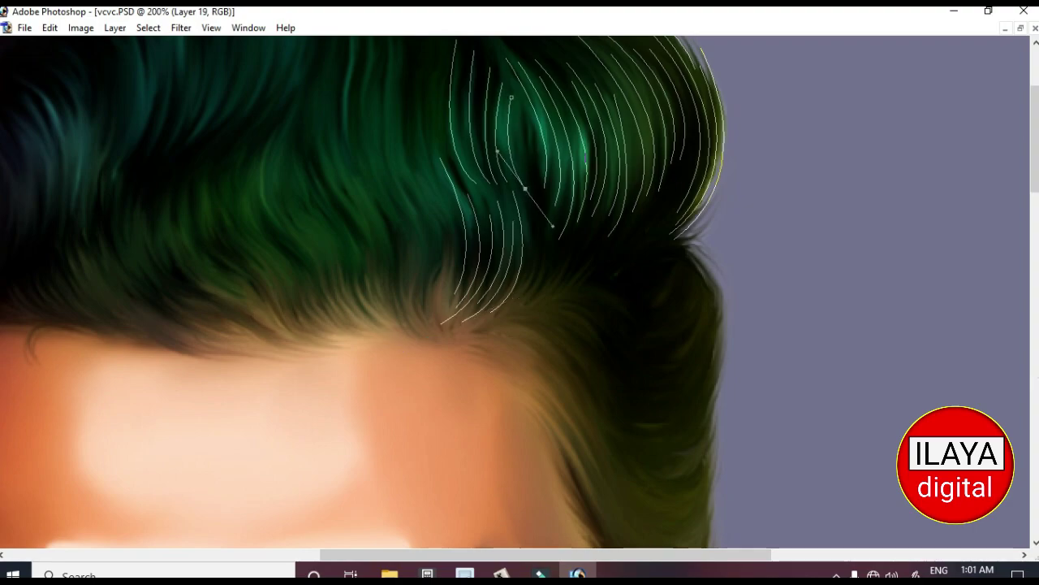
key(Return)
Step: Draw flowing Pen paths through the central hair, from the crown down into the middle waves
scroll(364, 292, up, 2)
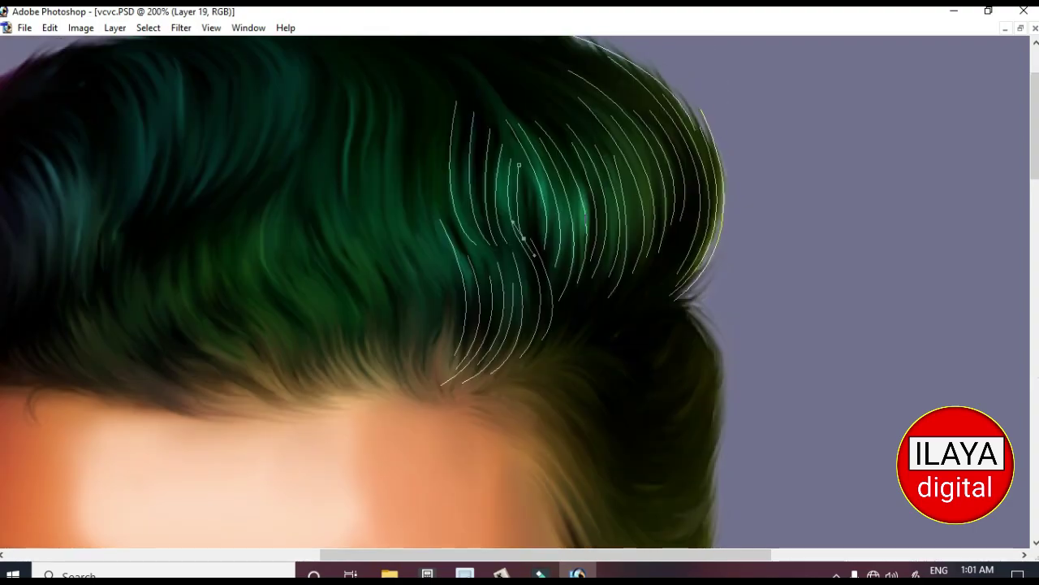
scroll(364, 292, up, 3)
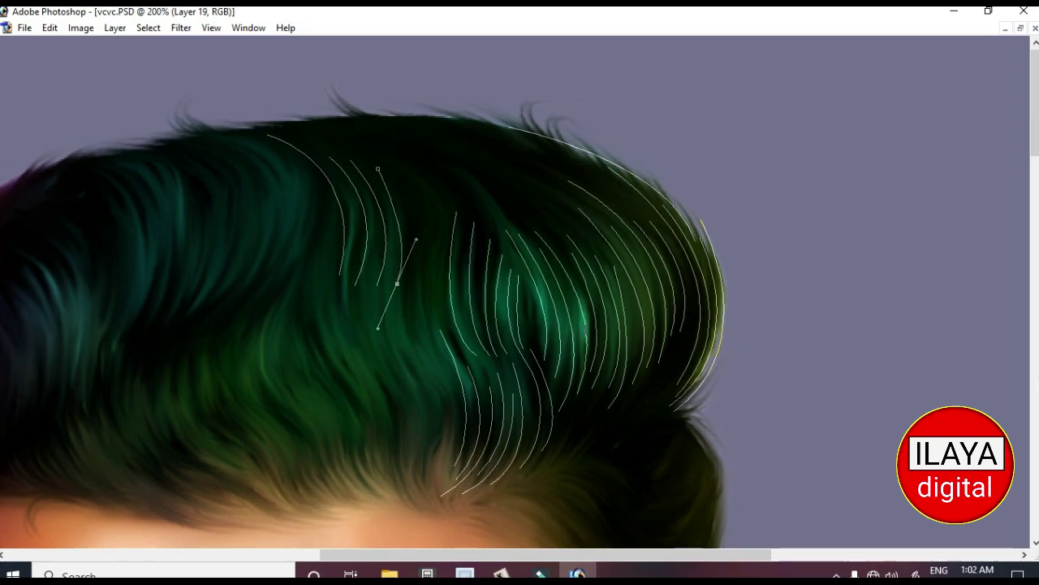
key(Return)
scroll(426, 152, down, 2)
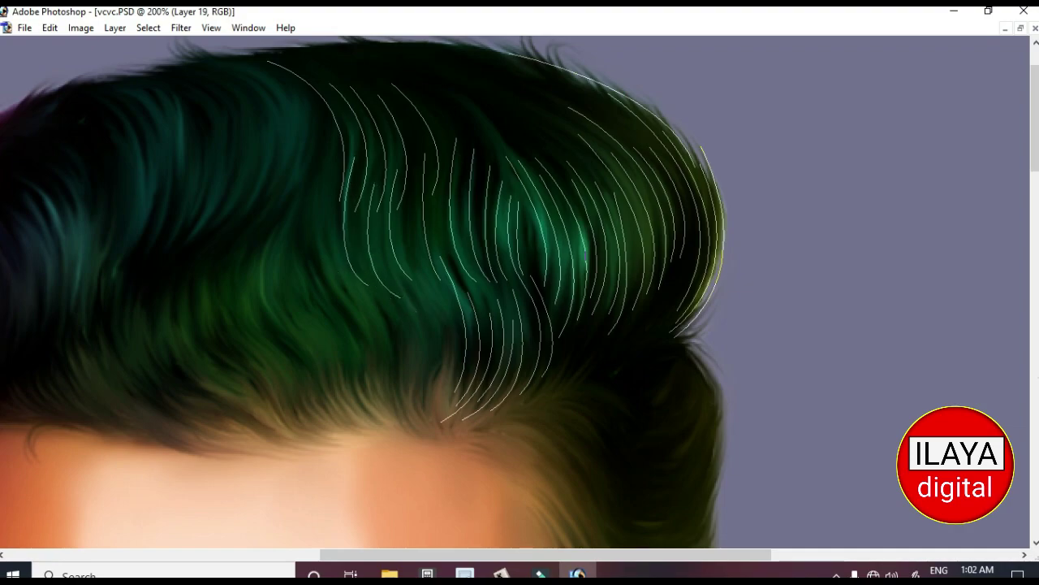
key(Return)
Step: Extend the central strands with wavy Pen paths running down to the middle of the forehead hairline
scroll(425, 244, down, 3)
click(412, 155)
drag(435, 276, 445, 255)
drag(378, 192, 397, 287)
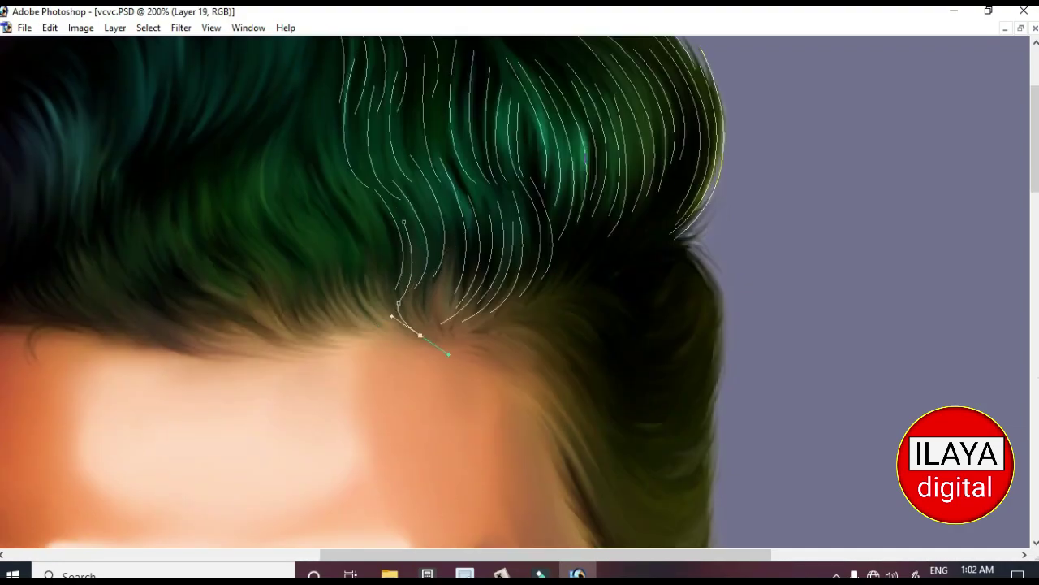
Step: Draw long arched Pen paths along the top outline of the hair from the crown toward the right side
scroll(520, 292, up, 5)
click(288, 128)
drag(639, 214, 739, 350)
key(b)
key(Return)
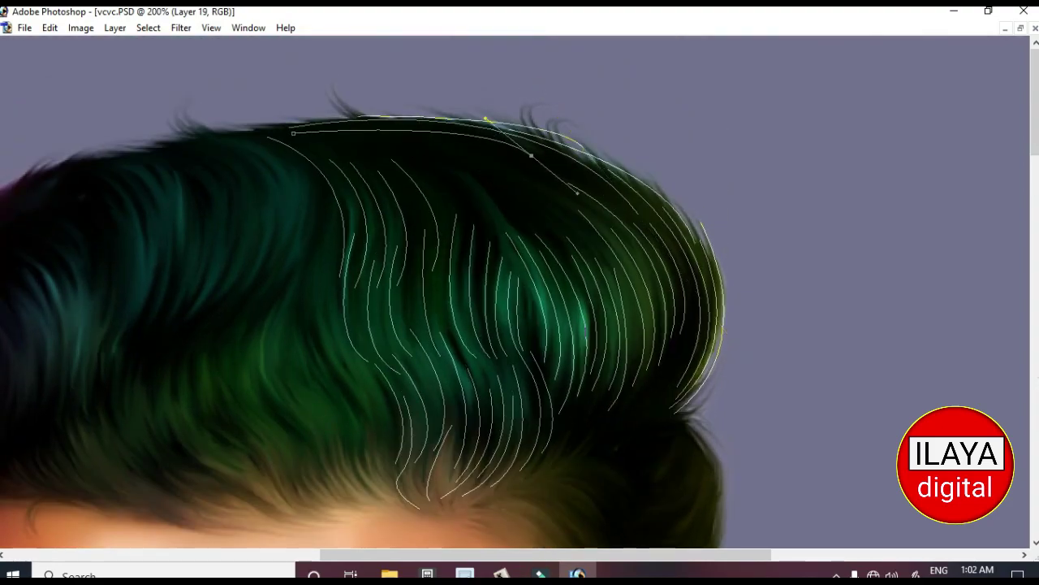
Step: Draw nested curved Pen paths across the right side hair above the ear and along the temple strands
click(536, 251)
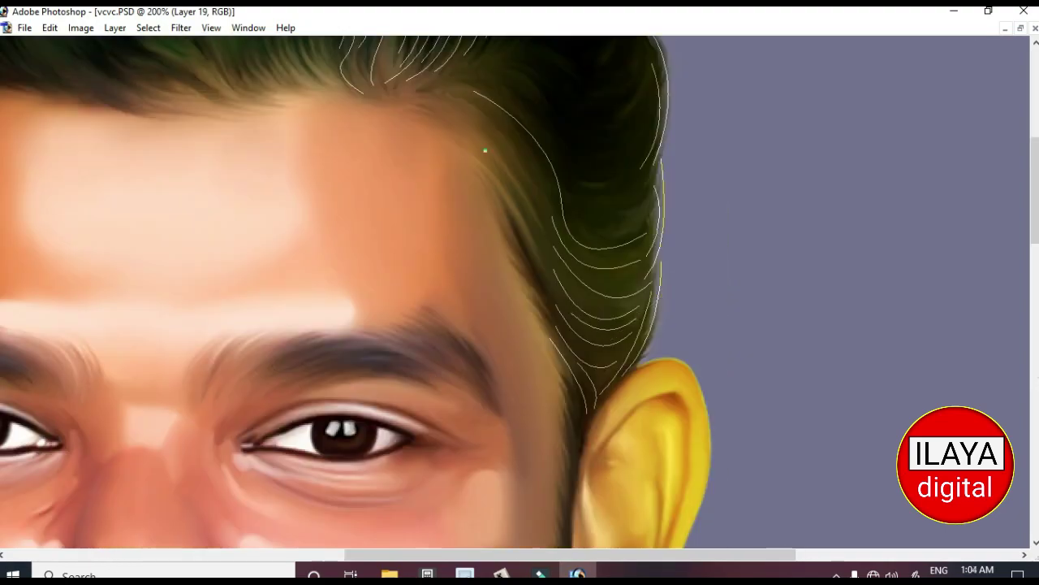
drag(591, 335, 689, 268)
key(b)
key(Return)
scroll(520, 293, up, 2)
click(476, 189)
drag(542, 292, 546, 331)
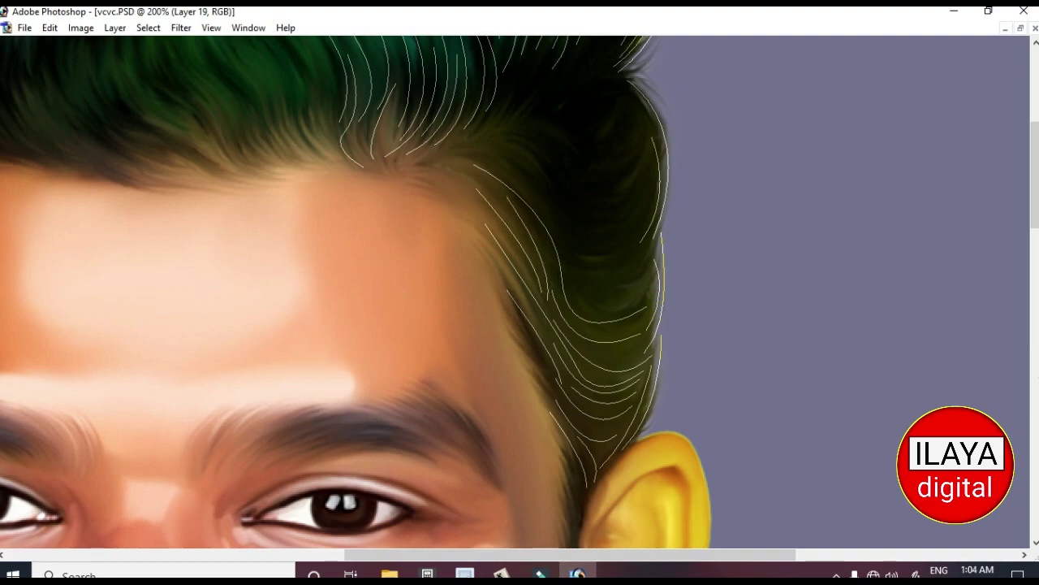
Step: Add curved Pen paths across the upper right side hair and from the hairline corner into the dark side area
scroll(357, 293, up, 2)
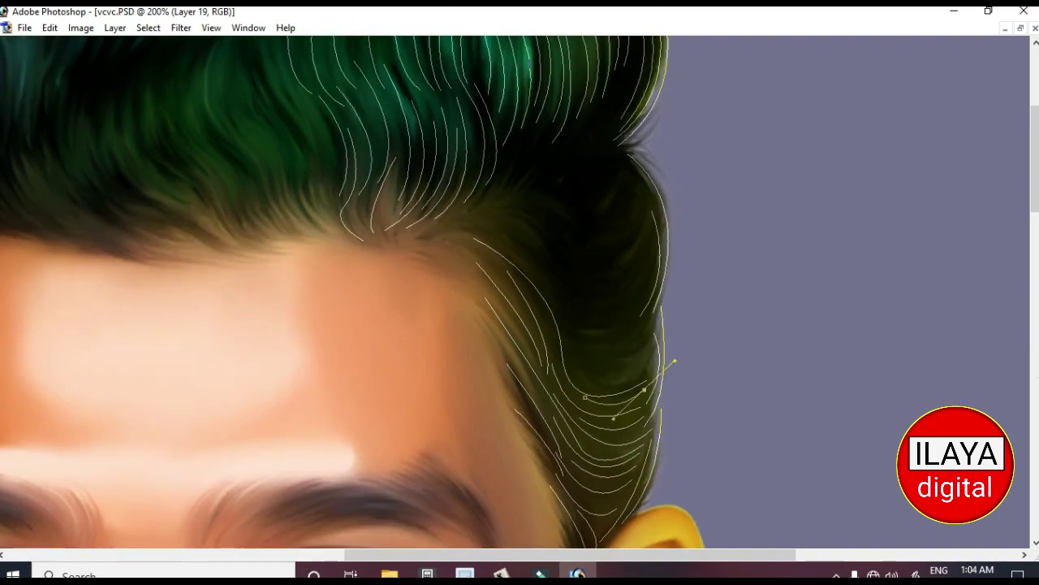
click(569, 310)
drag(646, 319, 691, 259)
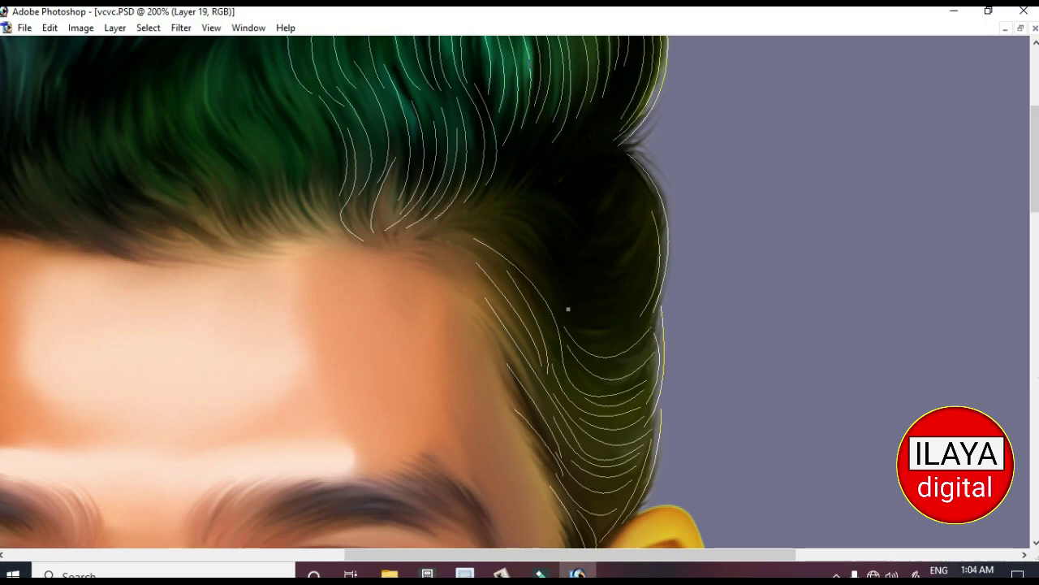
scroll(396, 292, up, 2)
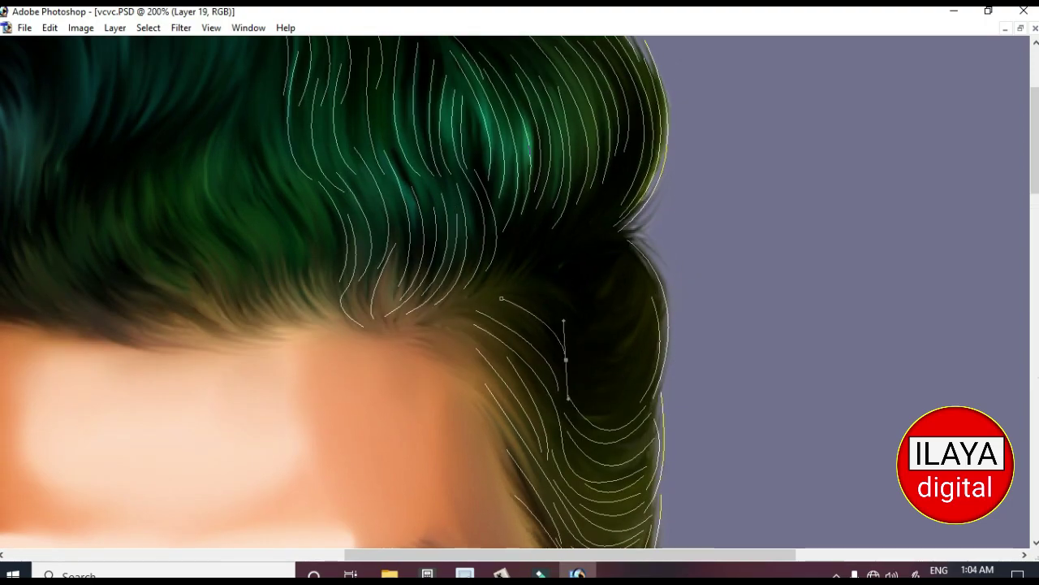
Step: Draw nested curved Pen paths through the dark side hair between the hairline corner and the right outer edge
click(504, 309)
drag(563, 376, 562, 403)
drag(625, 249, 633, 273)
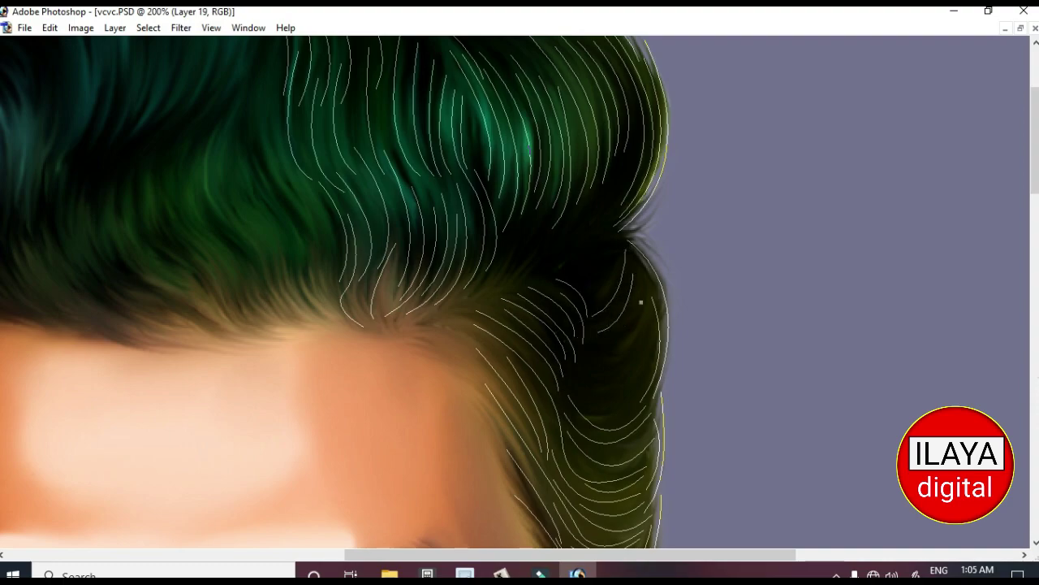
click(599, 345)
drag(617, 215, 625, 235)
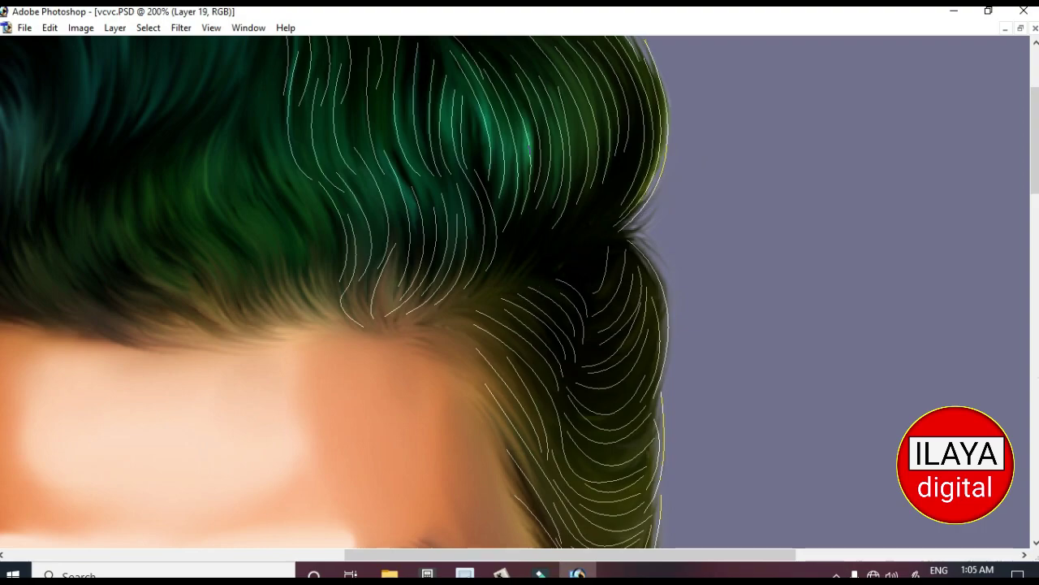
Step: Add curved Pen paths along the edge of the right hairline corner and down the temple strands
key(Return)
key(Return)
click(417, 342)
drag(535, 477, 537, 503)
scroll(520, 292, down, 4)
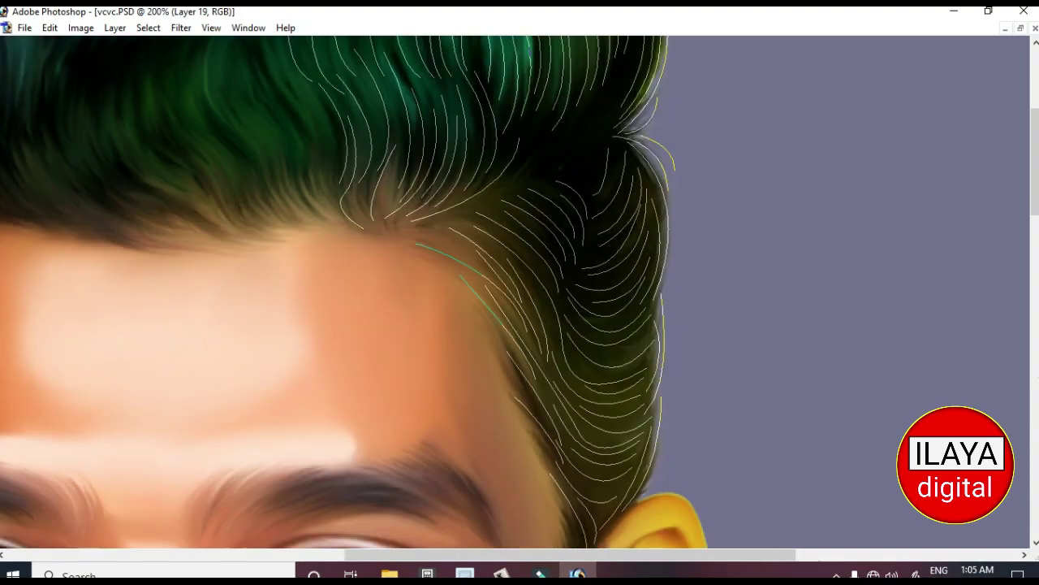
Step: Draw curved Pen paths through the front strands left of the already traced section, down toward the forehead hairline
scroll(519, 293, up, 5)
scroll(519, 292, left, 5)
key(Return)
drag(645, 344, 705, 341)
key(Return)
click(628, 286)
drag(473, 243, 536, 312)
key(Return)
mouse_move(442, 219)
mouse_down()
mouse_move(569, 341)
mouse_move(661, 348)
mouse_up()
key(Return)
Step: Fill the green mid-front hair with further curved Pen paths sweeping down to the hairline
scroll(498, 277, up, 2)
drag(498, 277, 536, 358)
key(Return)
drag(538, 259, 573, 357)
key(Return)
drag(634, 212, 609, 344)
key(Return)
drag(674, 247, 539, 387)
key(Return)
key(Return)
Step: Add short curved Pen paths along the middle of the forehead hairline, overlapping the skin edge
scroll(539, 387, up, 2)
mouse_move(623, 403)
mouse_down()
mouse_move(696, 428)
mouse_move(707, 419)
mouse_up()
key(Return)
key(Return)
drag(679, 383, 741, 399)
key(Return)
key(Return)
scroll(520, 293, down, 4)
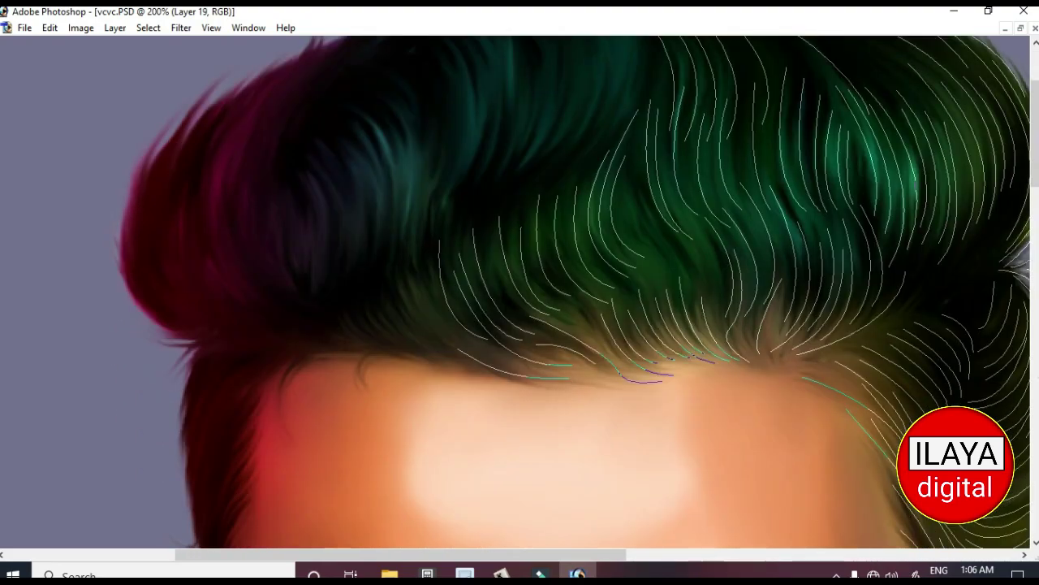
Step: Extend the curved Pen paths across the left front hair and its hairline strands
click(686, 213)
drag(700, 369, 730, 274)
click(406, 270)
key(Return)
mouse_move(487, 369)
mouse_down()
mouse_move(537, 375)
mouse_move(529, 382)
mouse_up()
click(396, 272)
key(Return)
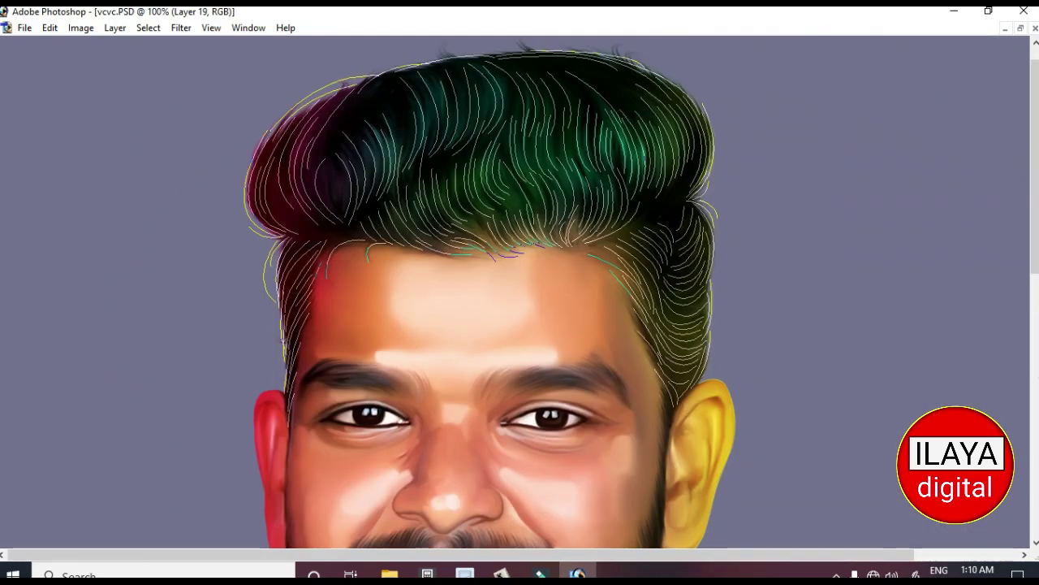
Step: Stroke all the traced hair strand paths on Layer 19 with the green foreground colour
key(Tab)
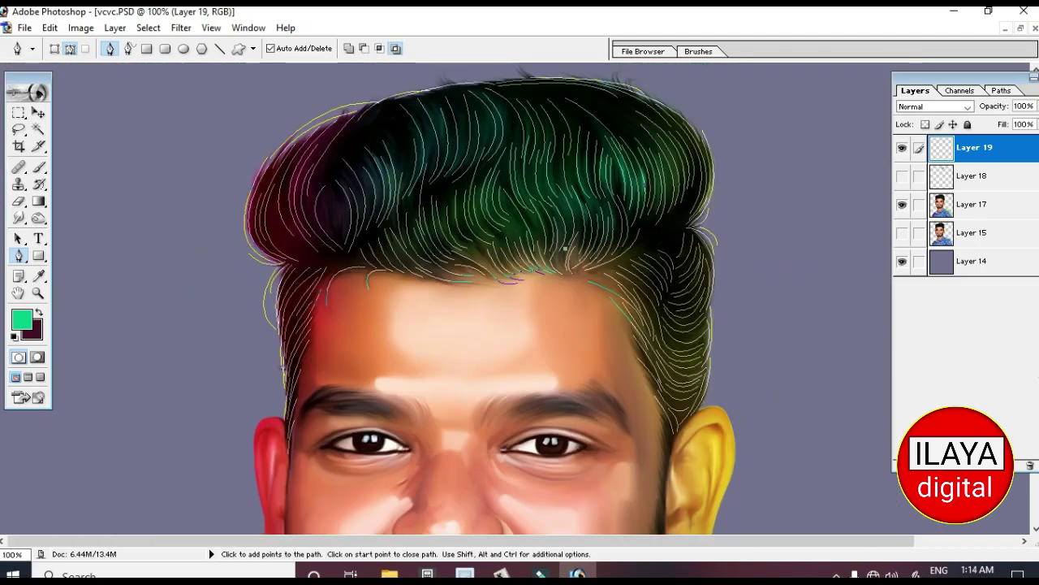
right_click(490, 293)
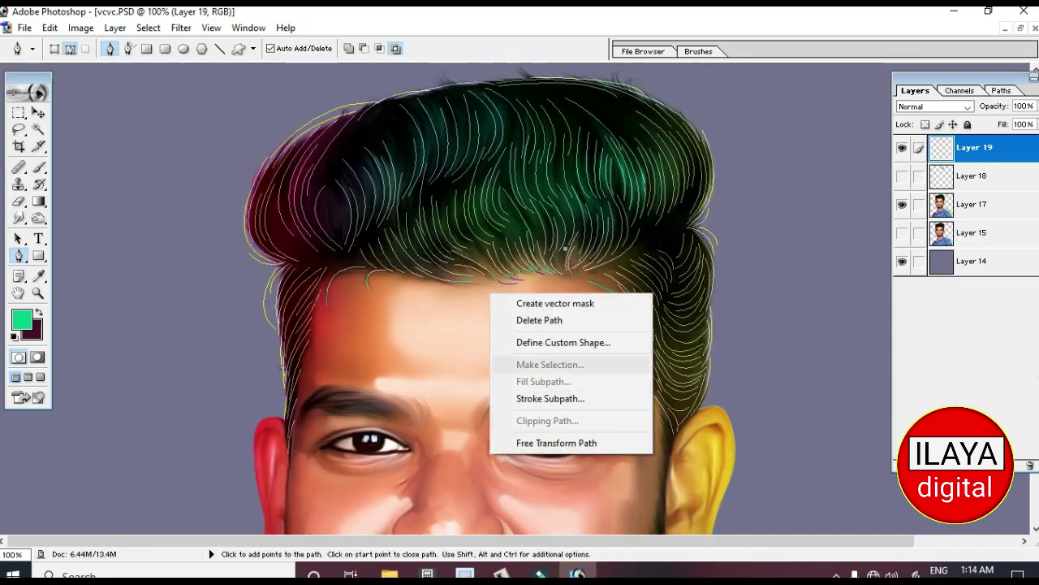
key(Escape)
right_click(558, 326)
click(605, 429)
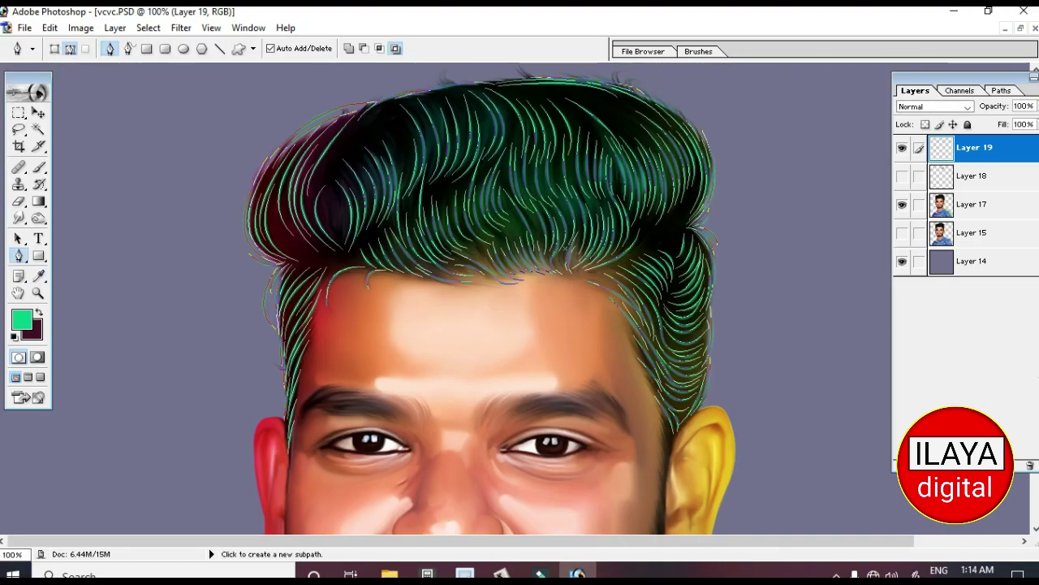
Step: Create a new empty layer above Layer 19 for another set of hair strands
key(ctrl+minus)
key(z)
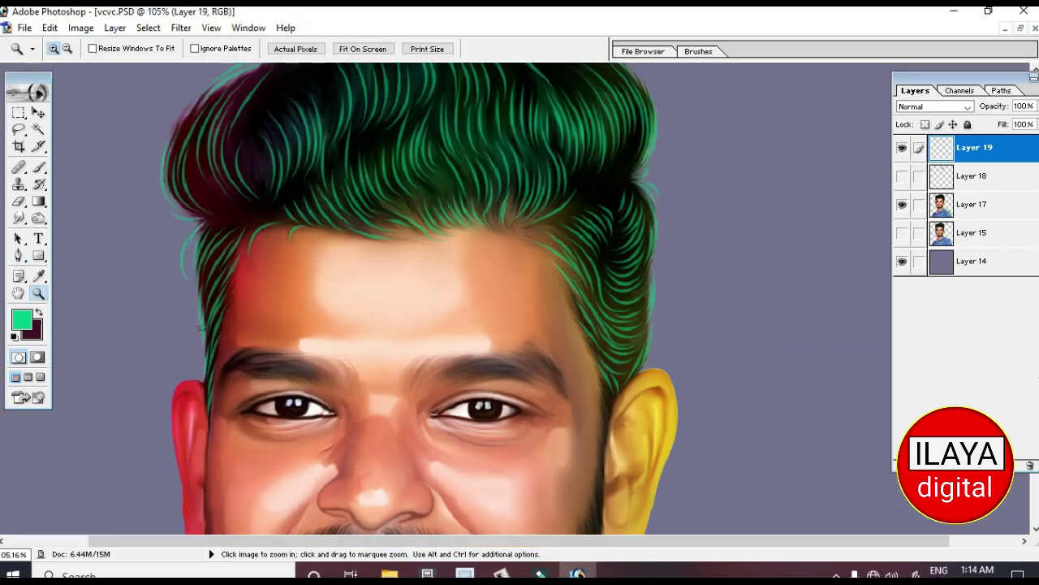
key(ctrl+alt+shift+n)
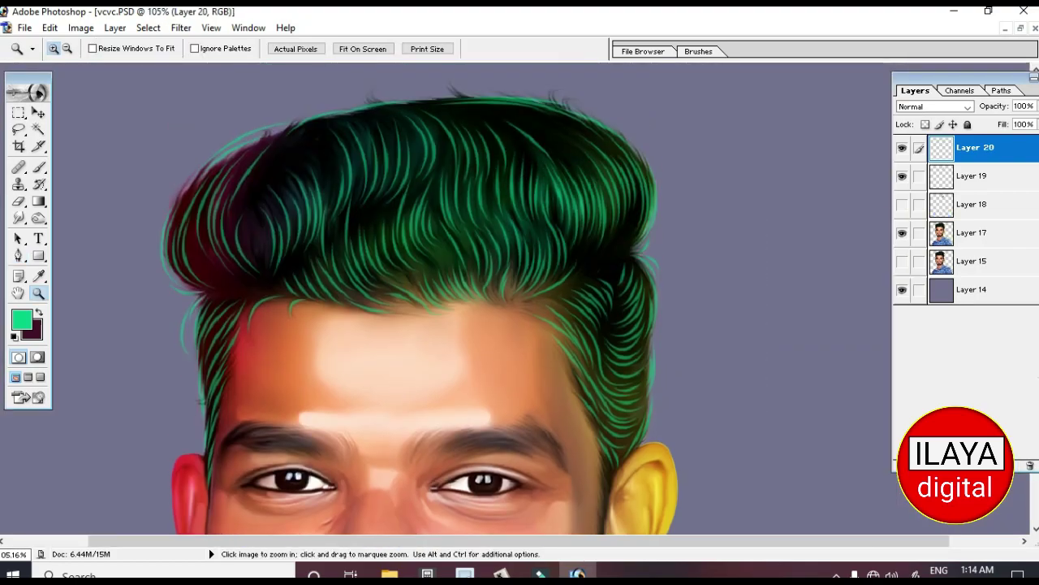
drag(163, 122, 292, 298)
key(ctrl+alt+0)
drag(519, 406, 520, 203)
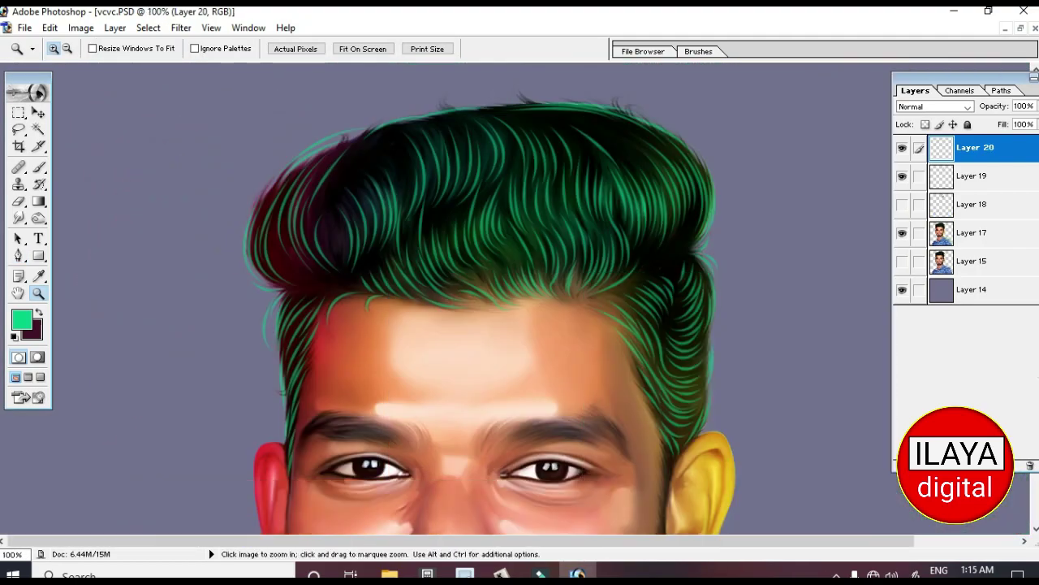
drag(276, 121, 731, 389)
scroll(520, 293, up, 1)
Step: Draw curved Pen paths around the left outer edge of the hair and down the sideburn strands above the red ear
key(p)
click(233, 323)
mouse_move(329, 153)
mouse_down()
mouse_move(336, 134)
mouse_move(349, 146)
mouse_up()
drag(349, 371, 414, 418)
scroll(406, 325, down, 10)
click(321, 139)
drag(299, 277, 339, 360)
click(310, 372)
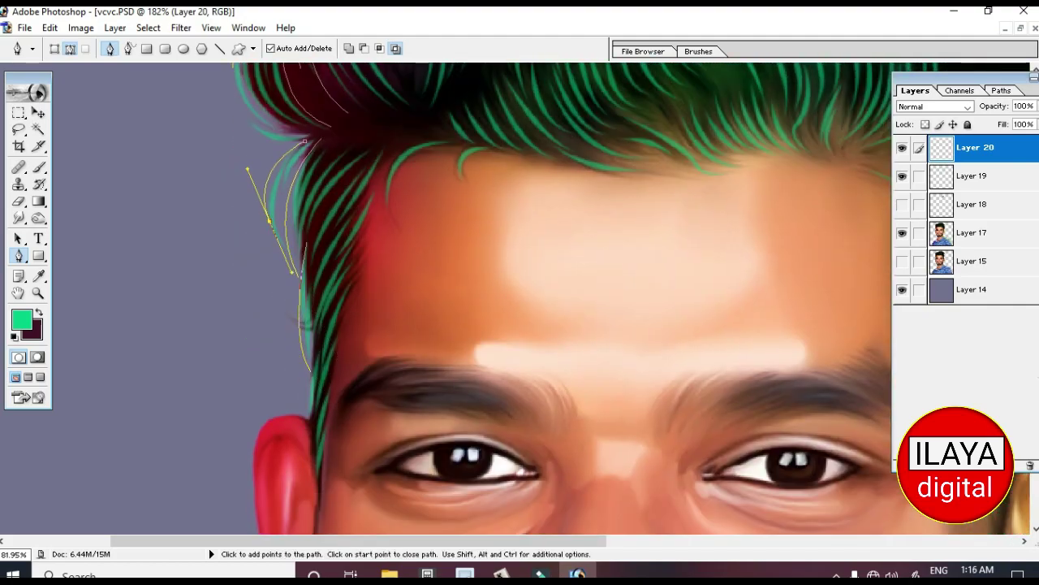
click(383, 147)
drag(309, 389, 352, 273)
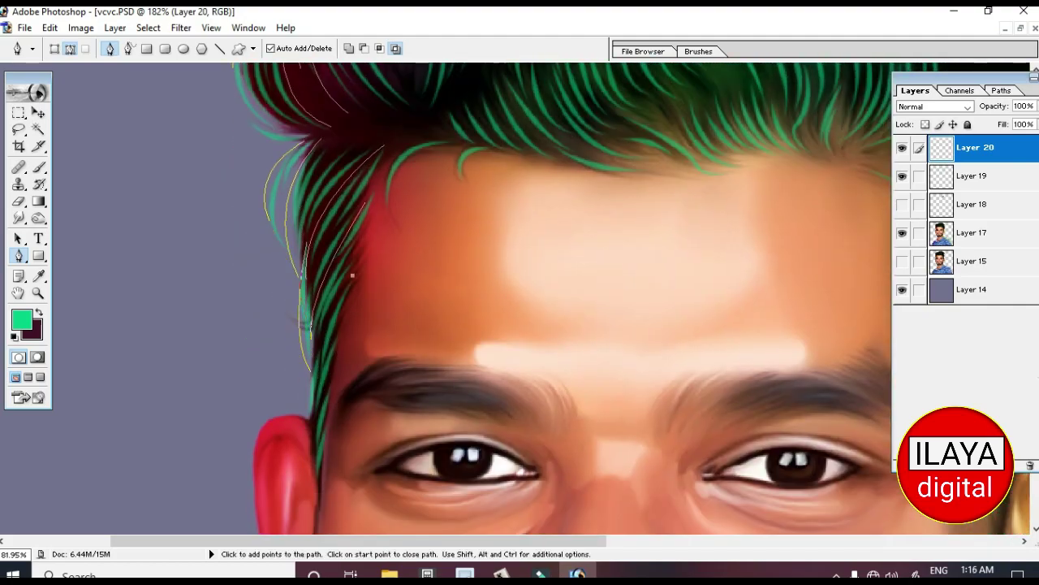
Step: Draw curved Pen paths along the left part of the forehead hairline and the front strands above it
scroll(471, 300, up, 6)
click(445, 290)
drag(487, 290, 520, 280)
click(544, 216)
drag(621, 307, 689, 319)
click(496, 213)
drag(591, 321, 688, 341)
Step: Trace long curved Pen paths down through the reddish strands on the left side of the hair
scroll(593, 321, up, 3)
click(356, 173)
drag(382, 327, 462, 382)
click(415, 92)
drag(341, 297, 397, 389)
key(Escape)
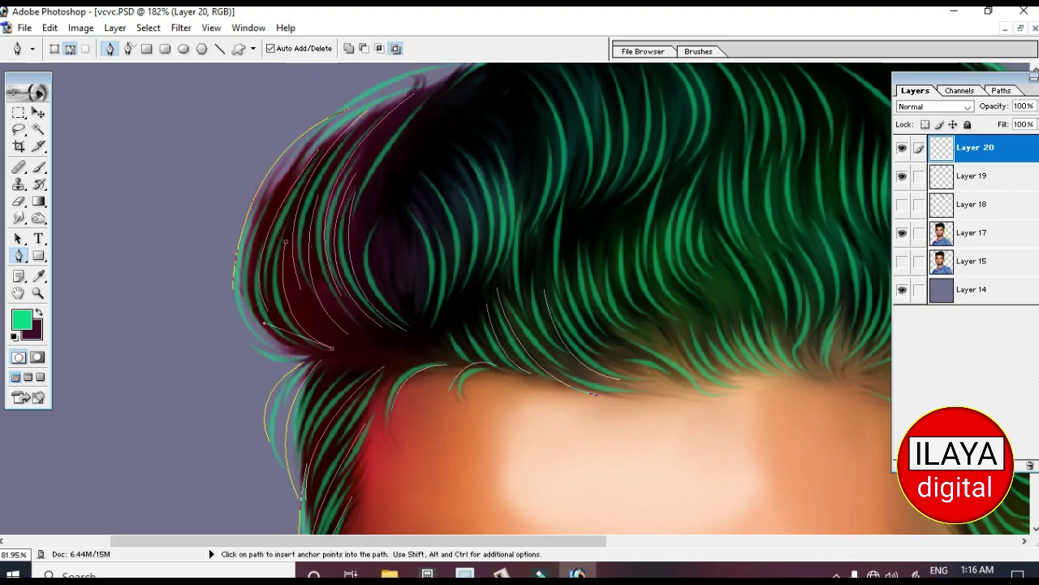
Step: Add long arched Pen paths from the upper left outline down into the dark purple side strands
drag(344, 348, 464, 317)
key(Escape)
scroll(471, 300, up, 4)
click(499, 166)
drag(361, 338, 366, 431)
key(Escape)
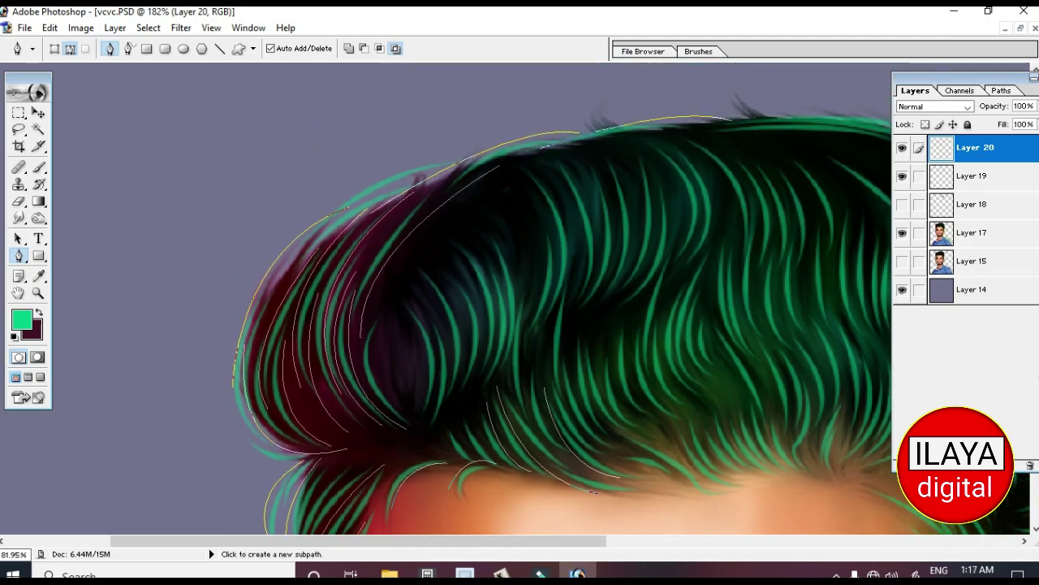
Step: Draw curved Pen paths down through the teal strands below the top outline of the hair
scroll(471, 301, down, 3)
click(612, 80)
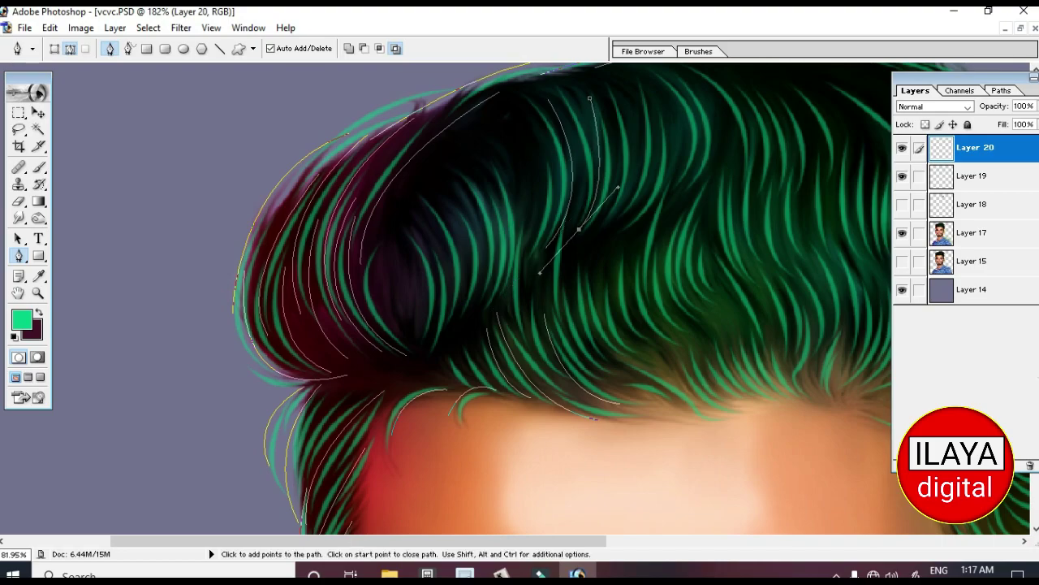
drag(600, 242, 568, 292)
key(Escape)
click(676, 72)
drag(682, 203, 715, 228)
key(Escape)
click(735, 79)
key(Escape)
Step: Draw wavy Pen paths through the central green strands toward the forehead hairline
click(792, 155)
drag(800, 265, 827, 291)
key(Escape)
click(689, 198)
drag(711, 329, 729, 342)
key(Escape)
click(662, 205)
scroll(650, 325, down, 3)
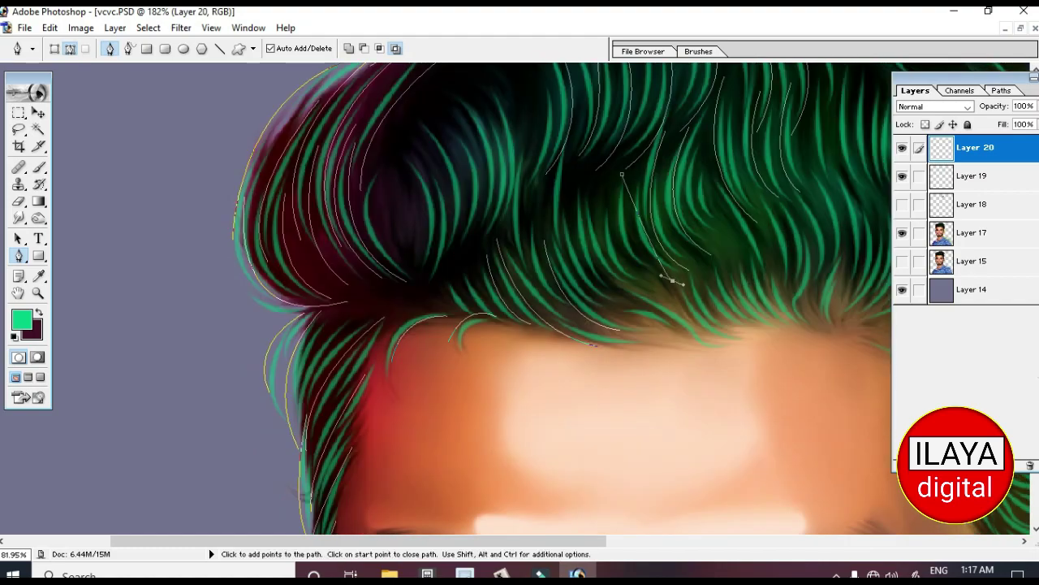
key(Escape)
Step: Add a curved Pen path in the lower front strands close to the forehead hairline
scroll(569, 324, down, 3)
click(567, 140)
drag(609, 230, 650, 242)
scroll(520, 300, up, 3)
key(Escape)
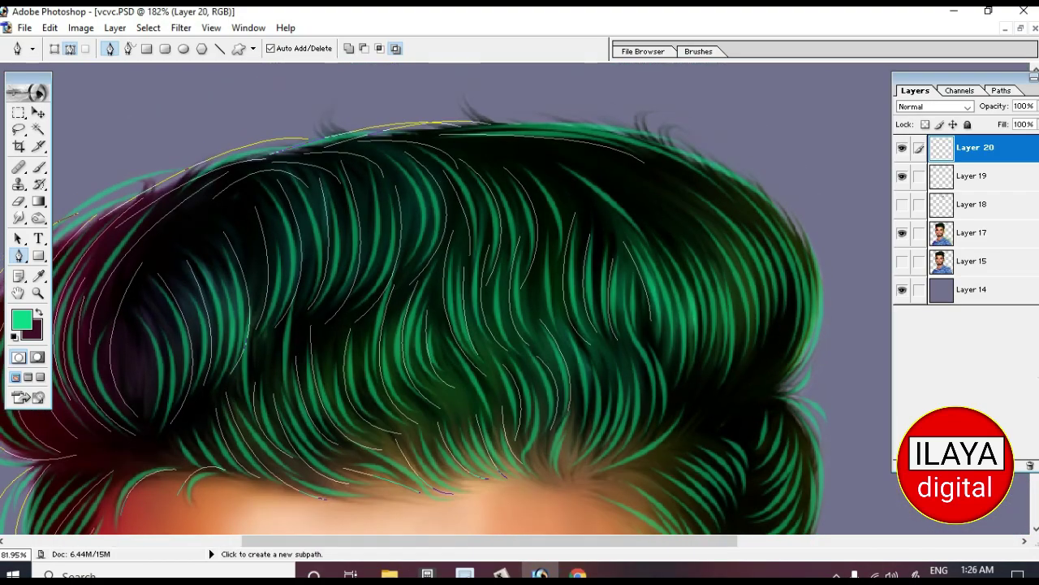
Step: Draw long Pen paths along the upper right outline of the hair, around the side bulge and past its notch
click(549, 123)
drag(793, 214, 810, 242)
drag(789, 383, 700, 446)
drag(822, 451, 830, 487)
key(Escape)
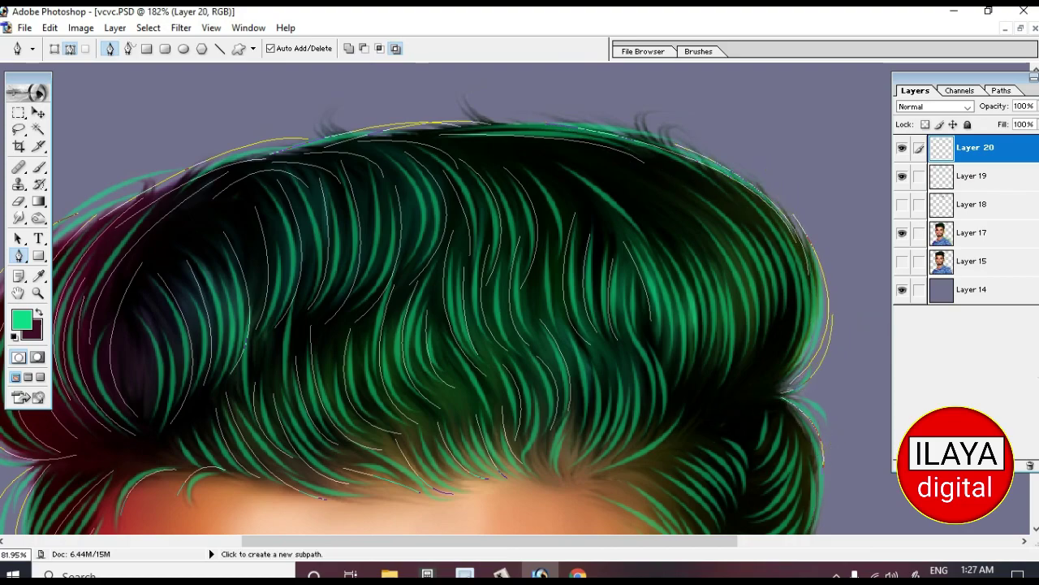
drag(808, 195, 779, 244)
key(Escape)
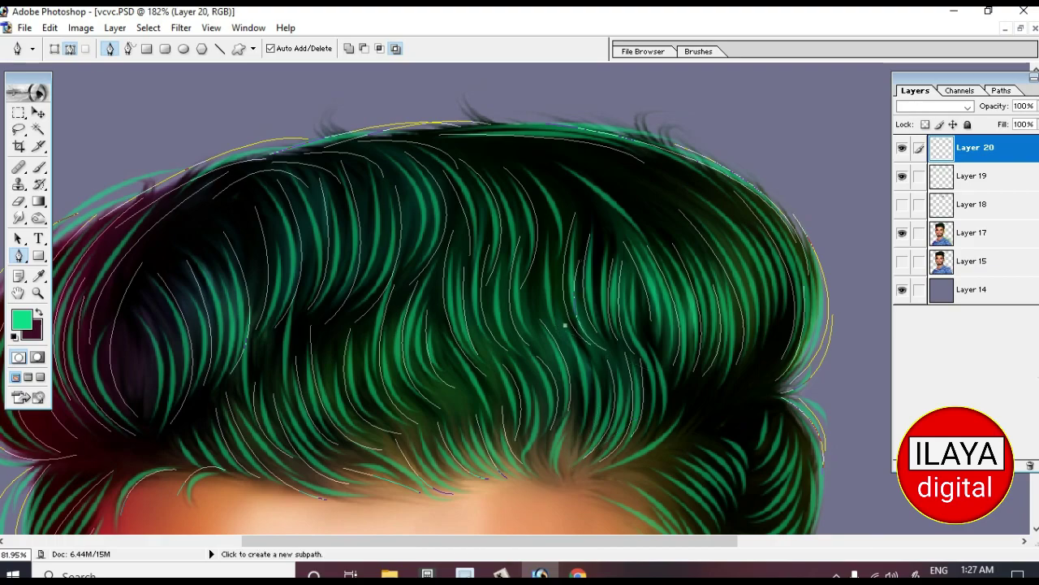
Step: Draw long curved Pen paths from the crown down through the right side strands
click(704, 206)
click(794, 284)
click(756, 351)
click(719, 419)
click(617, 143)
click(808, 285)
click(763, 357)
click(681, 490)
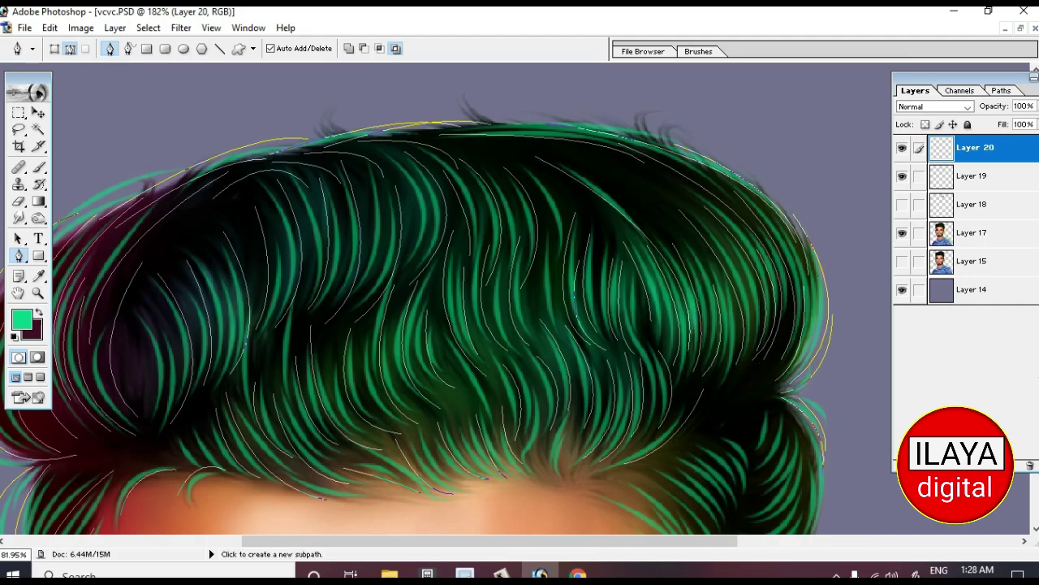
Step: Draw wavy Pen paths from the top of the hair through the centre down to the hairline
scroll(416, 300, down, 1)
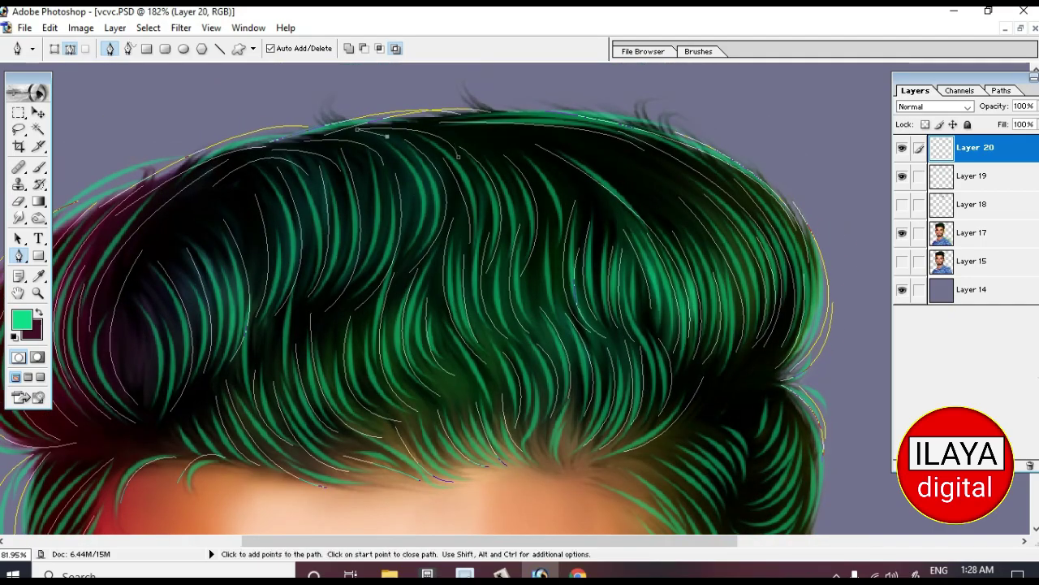
click(414, 131)
drag(467, 281, 428, 412)
drag(510, 435, 498, 492)
scroll(499, 491, down, 3)
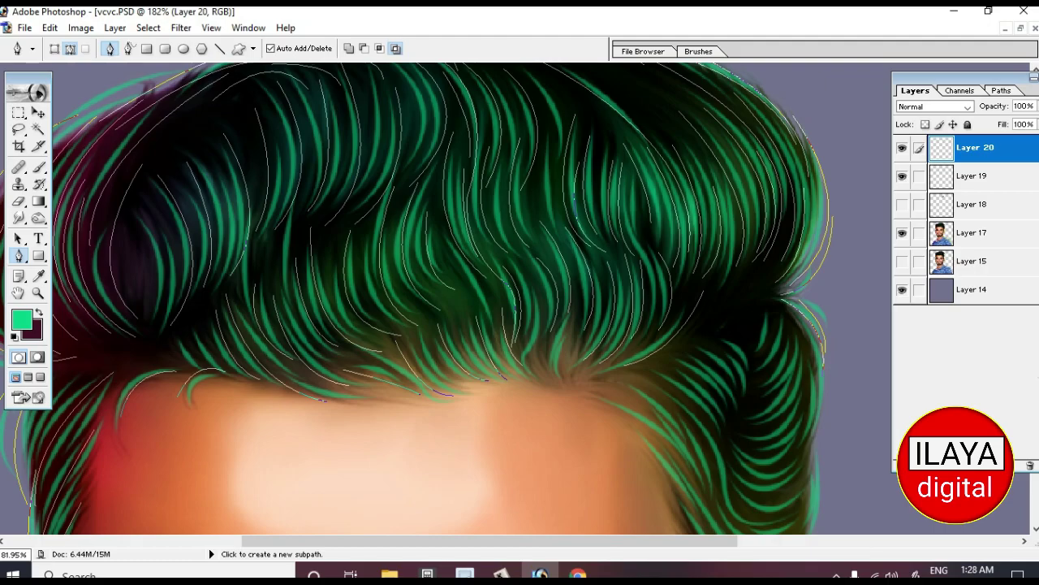
Step: Add a curved strand path in the left front hair and a loose curl extending from the hairline onto the forehead
drag(341, 226, 296, 288)
key(Escape)
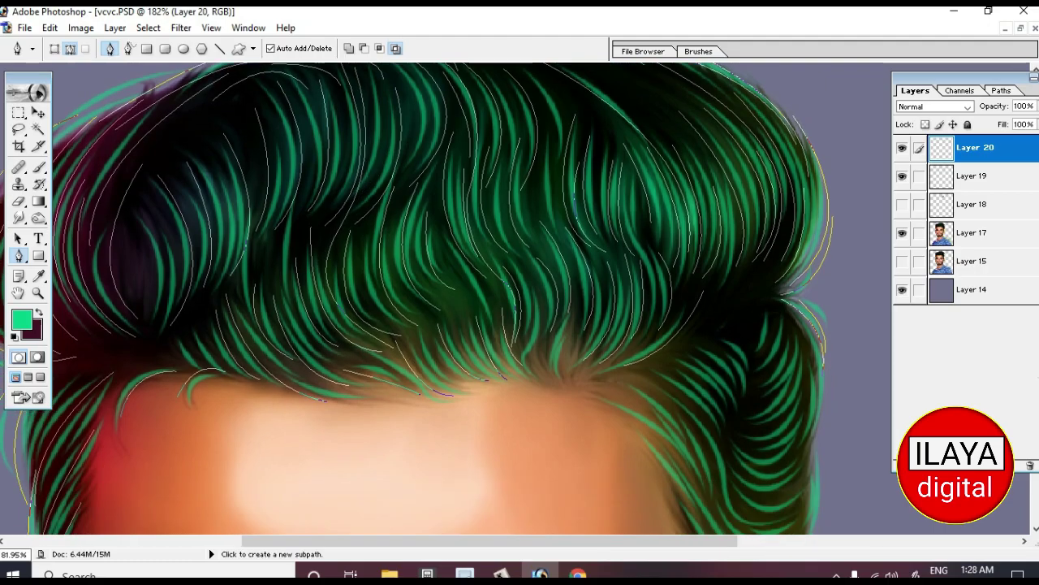
scroll(487, 365, down, 3)
drag(360, 309, 450, 303)
click(488, 337)
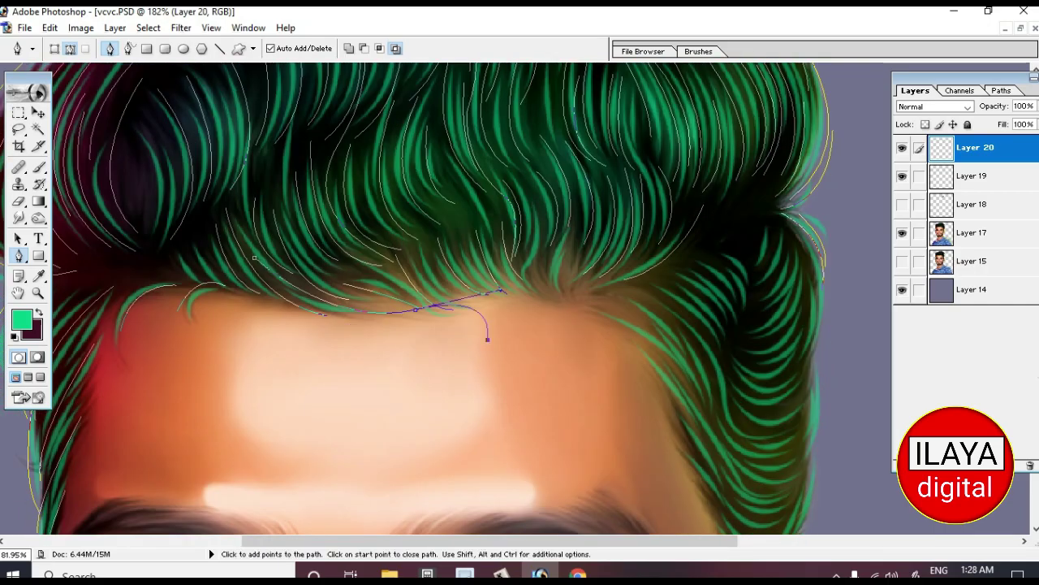
Step: Draw curved Pen paths across the sideburn above the yellow ear and along the temple strands
scroll(414, 301, down, 6)
scroll(414, 301, right, 6)
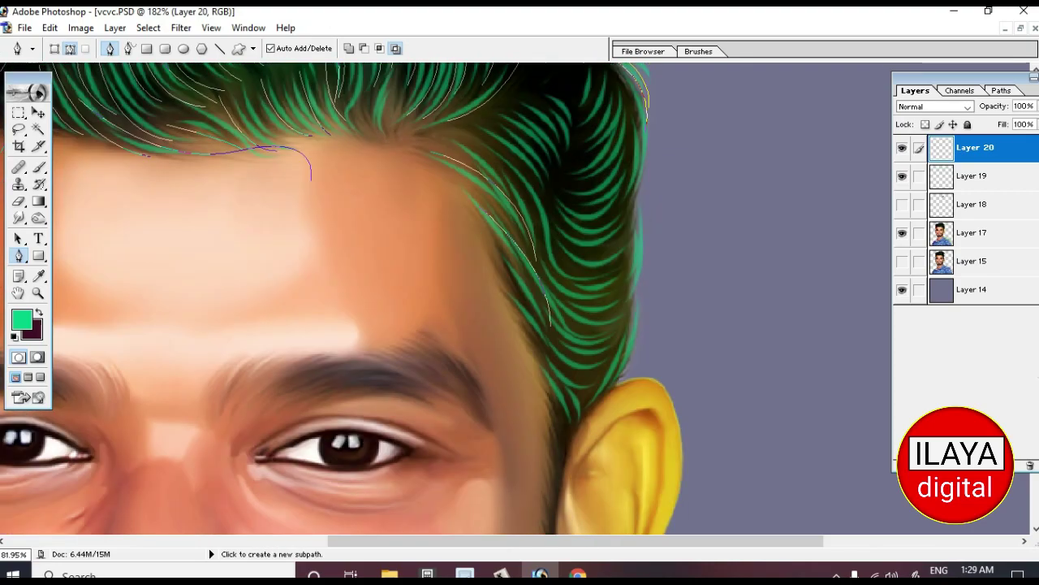
click(564, 314)
drag(642, 308, 675, 259)
ctrl+click(675, 260)
click(538, 226)
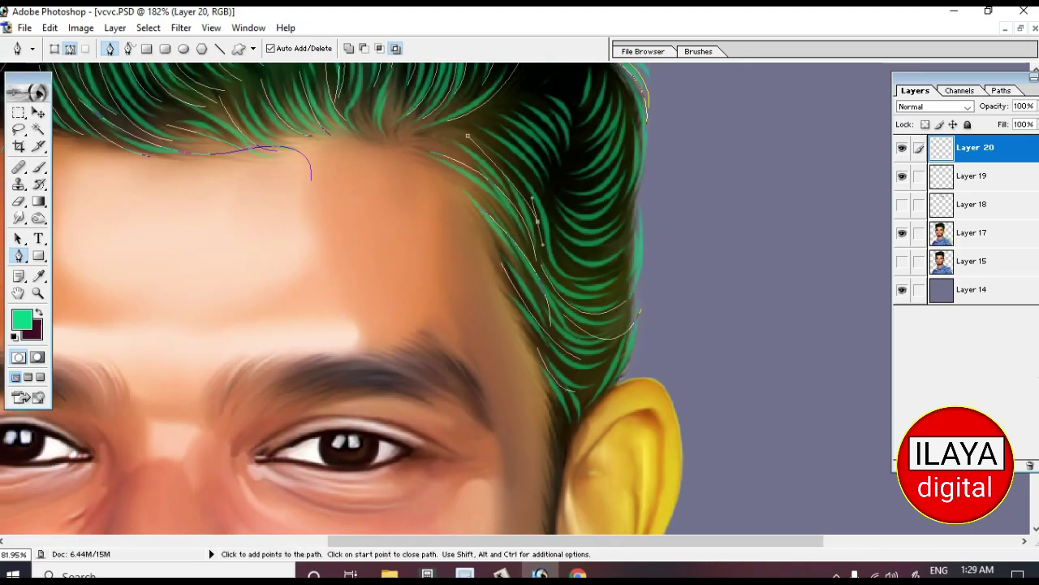
Step: Add nested curved Pen paths sweeping from the temple across the right side hair to its outer edge
drag(632, 309, 660, 235)
ctrl+click(659, 235)
click(496, 260)
drag(560, 296, 634, 221)
ctrl+click(634, 221)
Step: Trace Pen paths along the right outer edge of the hair from the yellow ear up toward the notch
drag(643, 334, 661, 324)
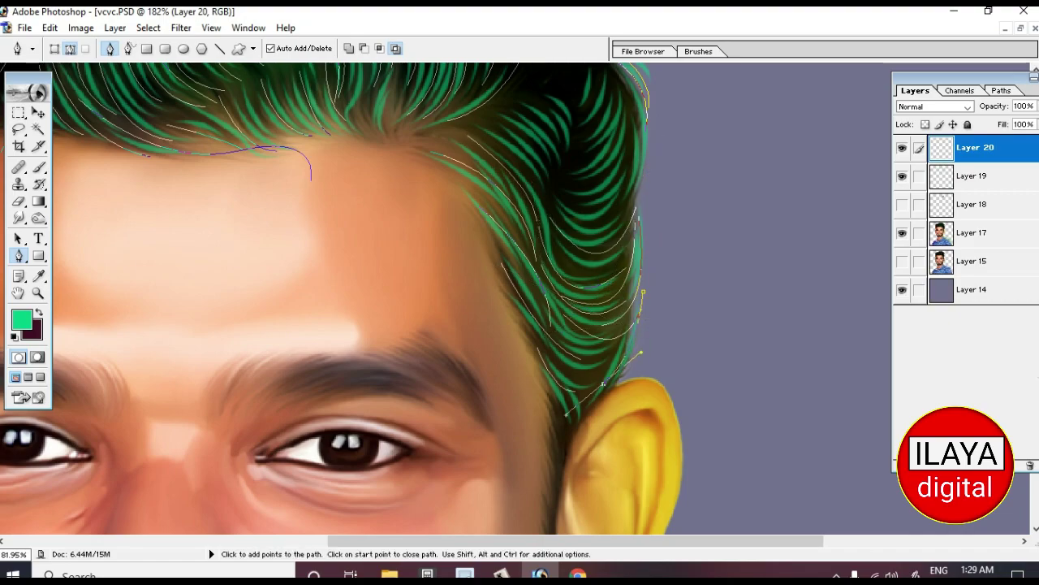
ctrl+click(661, 325)
scroll(341, 298, up, 5)
drag(642, 378, 626, 288)
ctrl+click(625, 309)
click(631, 374)
ctrl+click(631, 375)
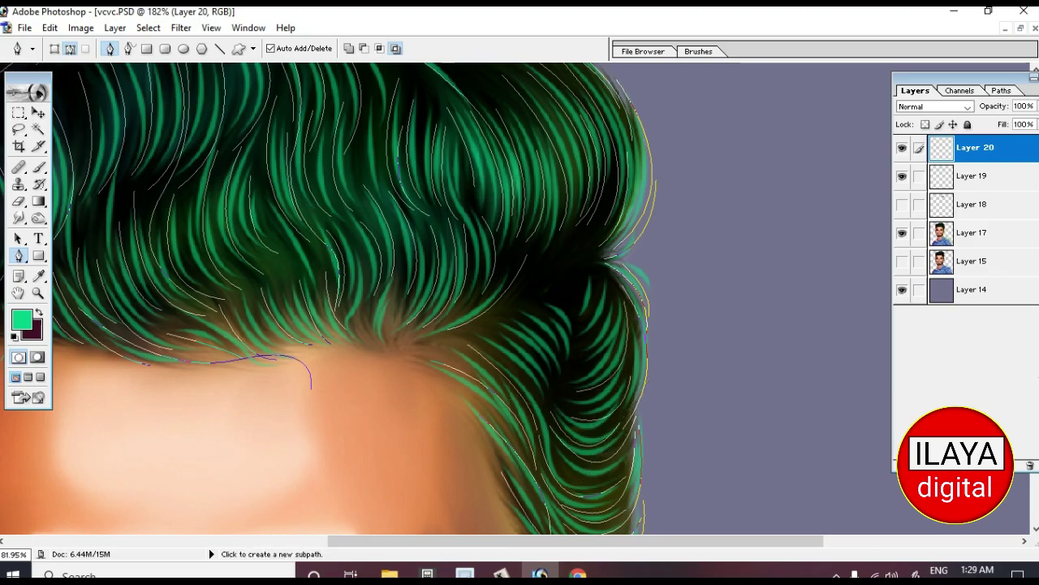
Step: Add curved Pen paths near the right hairline corner and through the dark side hair below the notch
click(499, 326)
drag(553, 392, 550, 426)
ctrl+click(550, 426)
click(620, 321)
drag(581, 375, 544, 398)
scroll(329, 298, up, 4)
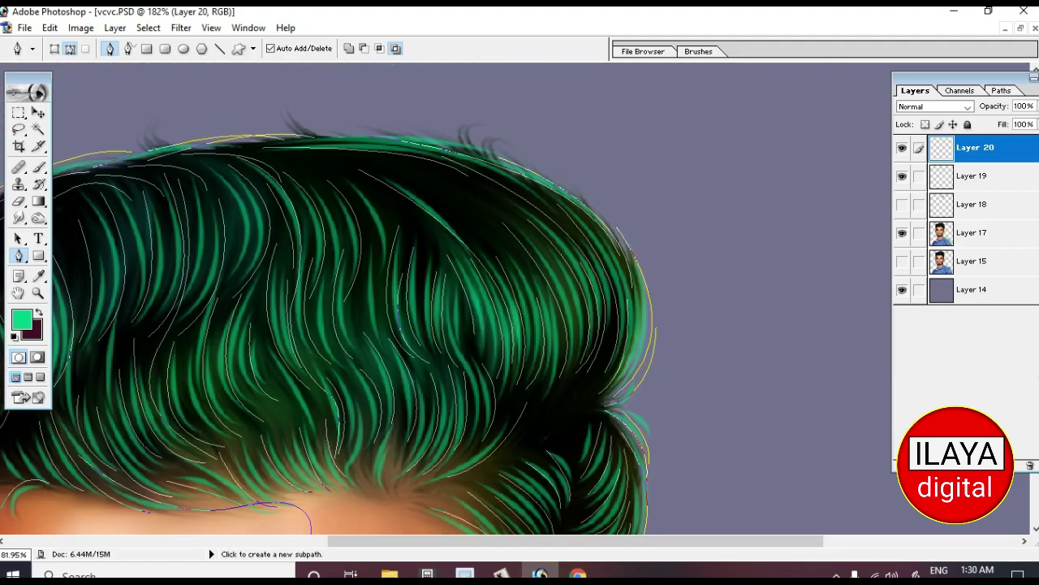
Step: Add curved Pen paths along the crown and down through the right side of the hair
click(291, 158)
drag(463, 224, 499, 302)
key(Escape)
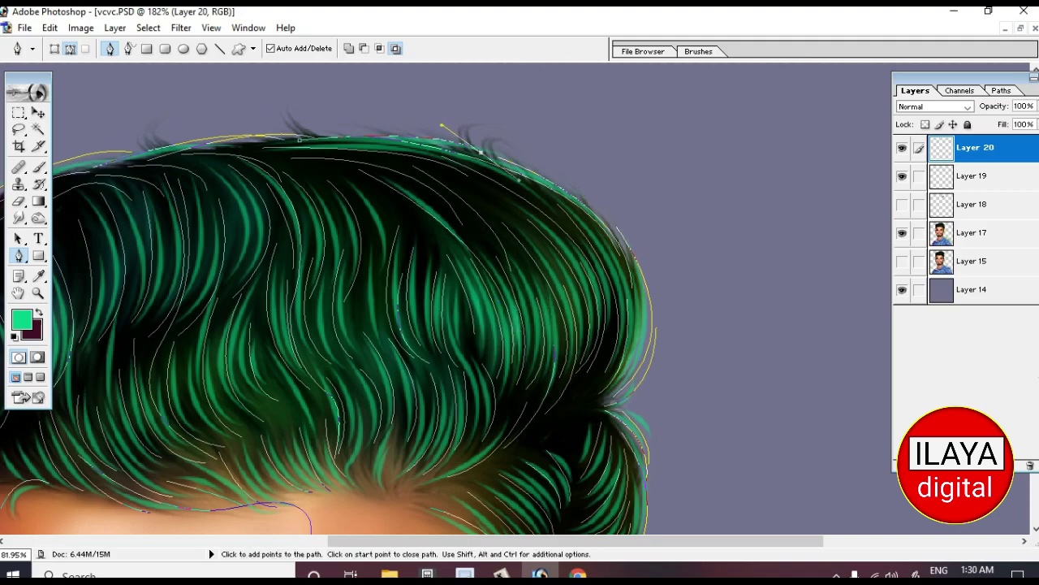
Step: Set the foreground colour to yellow and stroke the traced hair paths with it on Layer 20
key(ctrl+alt+0)
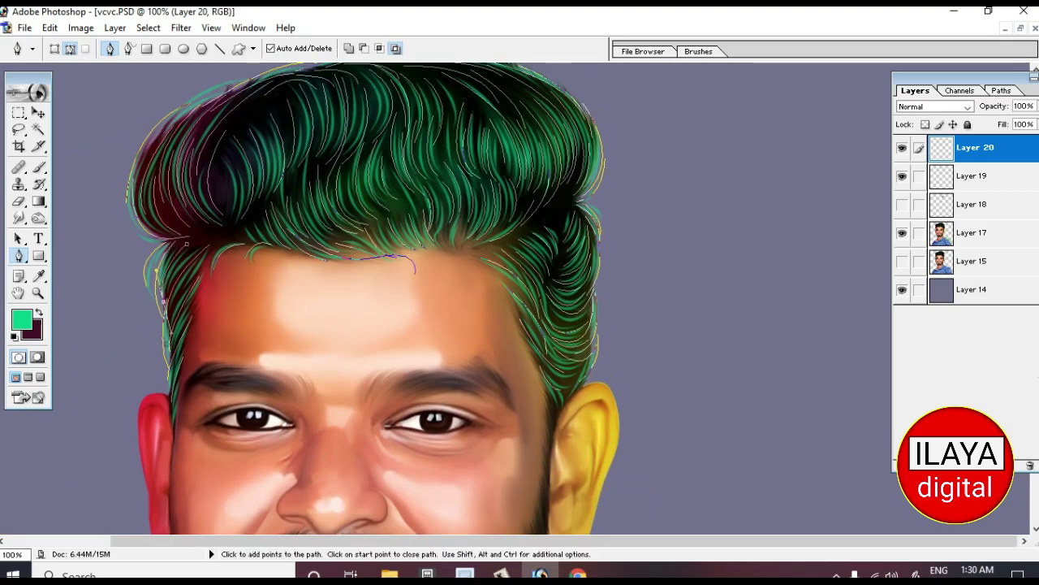
scroll(373, 297, up, 2)
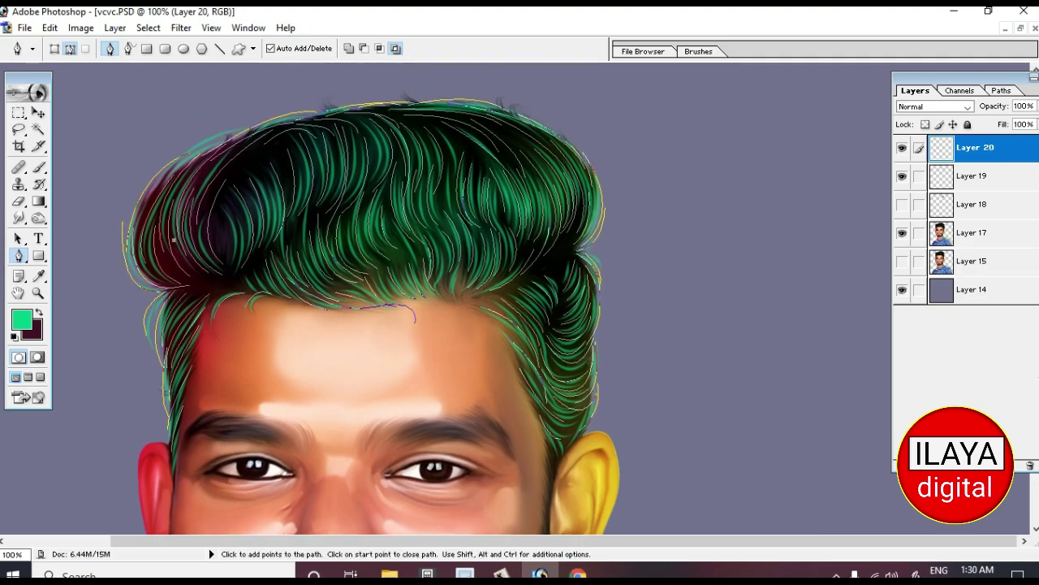
key(i)
click(22, 319)
drag(851, 268, 852, 183)
click(688, 173)
key(Return)
key(p)
right_click(436, 290)
click(467, 415)
key(Return)
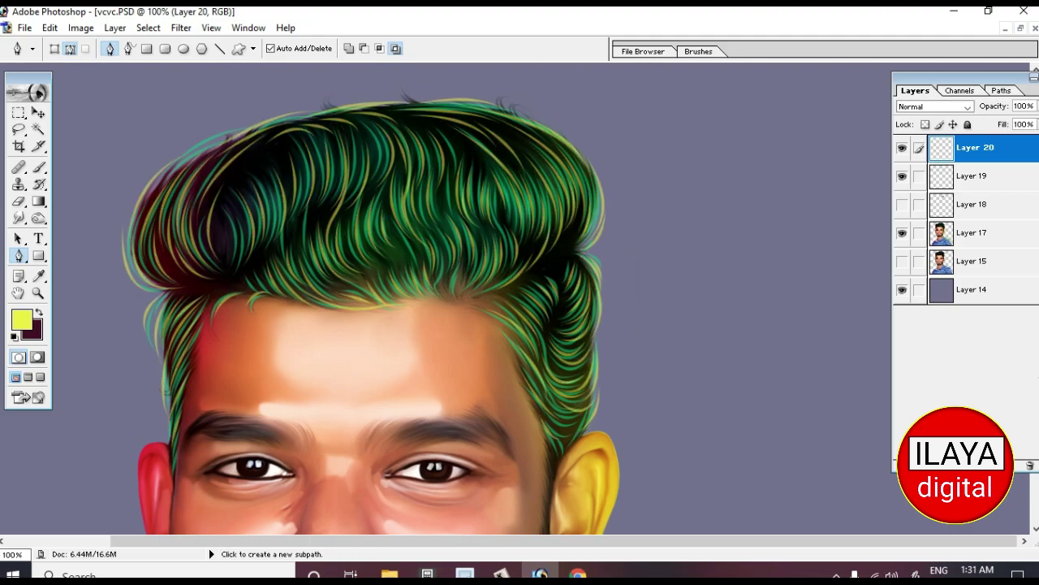
Step: On Layer 21, trace curved Pen paths along the left outer edge and reddish left side of the hair
key(ctrl+space)
drag(129, 138, 390, 398)
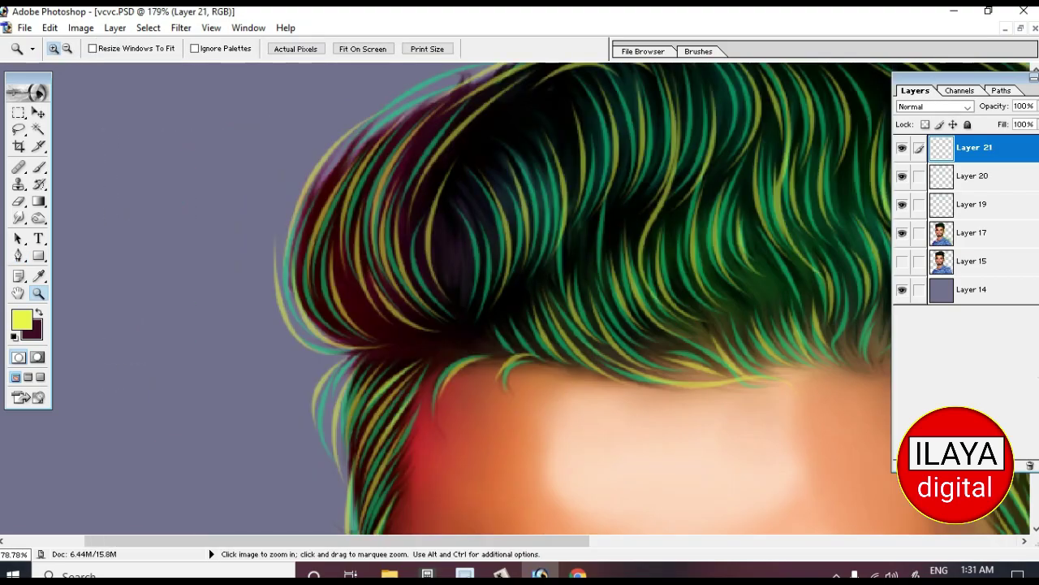
drag(301, 268, 304, 308)
drag(398, 338, 426, 339)
drag(337, 244, 345, 199)
click(399, 102)
drag(333, 347, 268, 345)
click(290, 201)
click(333, 348)
drag(442, 313, 431, 318)
click(436, 143)
click(379, 213)
Step: Trace curved Pen paths down the sideburn strands above the red ear, including loose strands outside its edge
scroll(379, 213, down, 5)
click(410, 180)
drag(345, 298, 355, 324)
click(365, 165)
click(283, 216)
scroll(324, 243, down, 1)
click(414, 192)
click(414, 192)
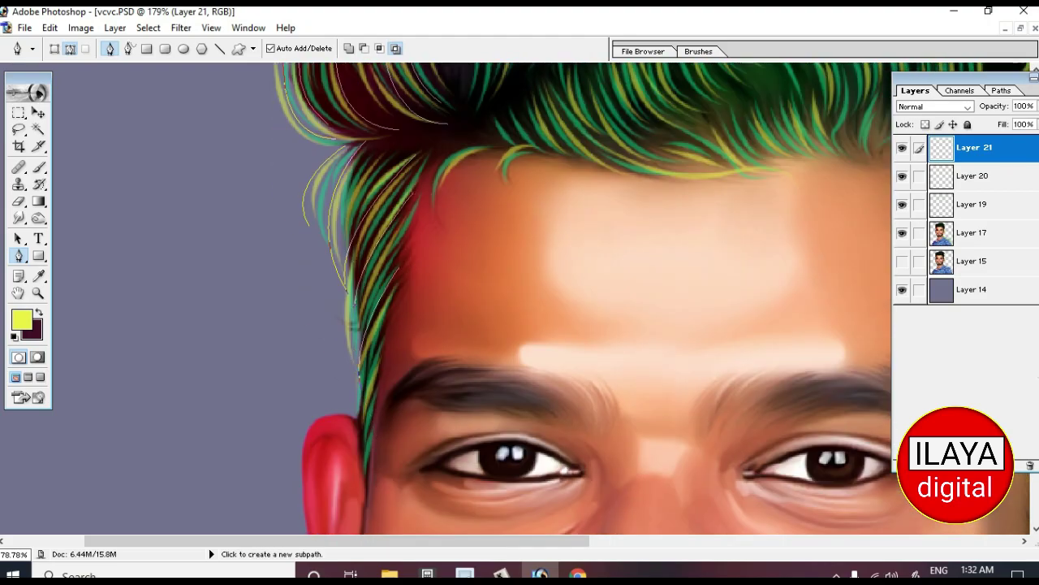
Step: Add curved Pen paths at the left hairline corner and inside the dark curl on the left side
scroll(414, 193, up, 4)
drag(445, 313, 455, 410)
mouse_move(524, 304)
mouse_down()
mouse_move(510, 367)
mouse_move(467, 438)
mouse_up()
click(445, 313)
scroll(487, 308, up, 3)
click(448, 258)
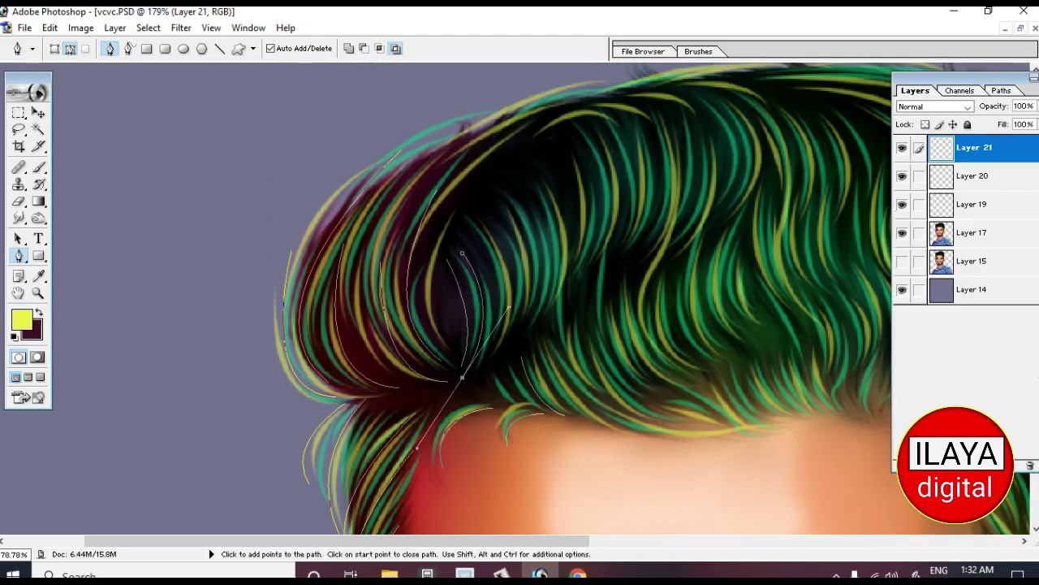
Step: Trace successive curved Pen paths across the wave strands to the right of the dark curl
mouse_move(469, 248)
mouse_down()
mouse_move(505, 186)
mouse_move(560, 332)
mouse_up()
click(568, 183)
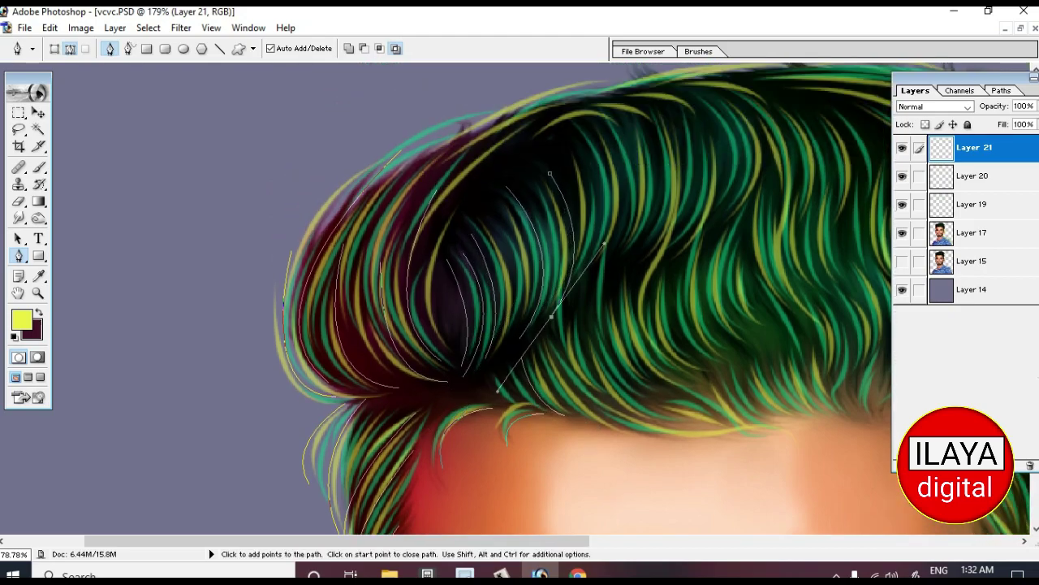
scroll(568, 244, up, 3)
click(560, 382)
click(362, 316)
drag(536, 167, 569, 154)
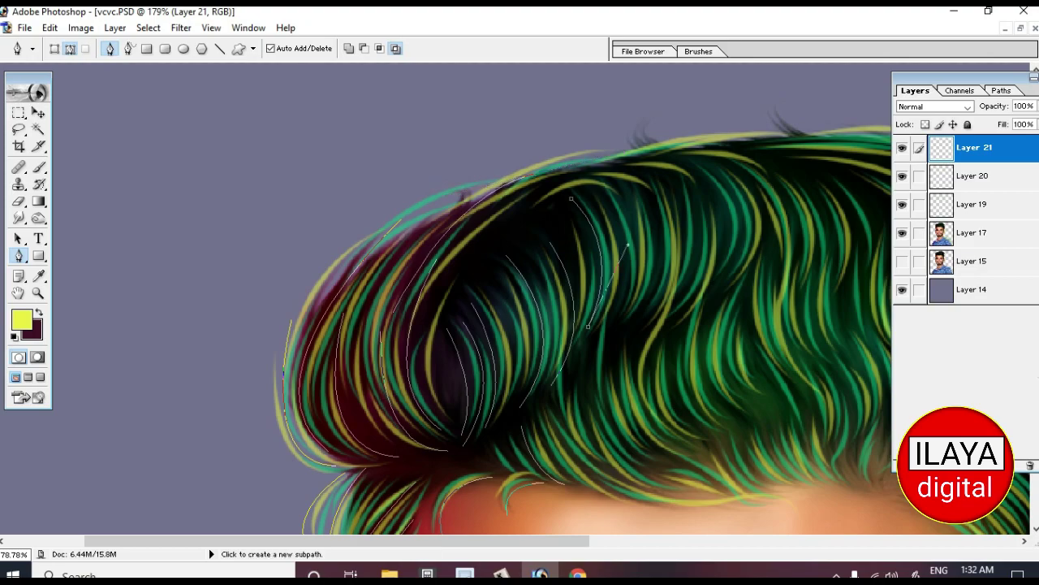
click(605, 186)
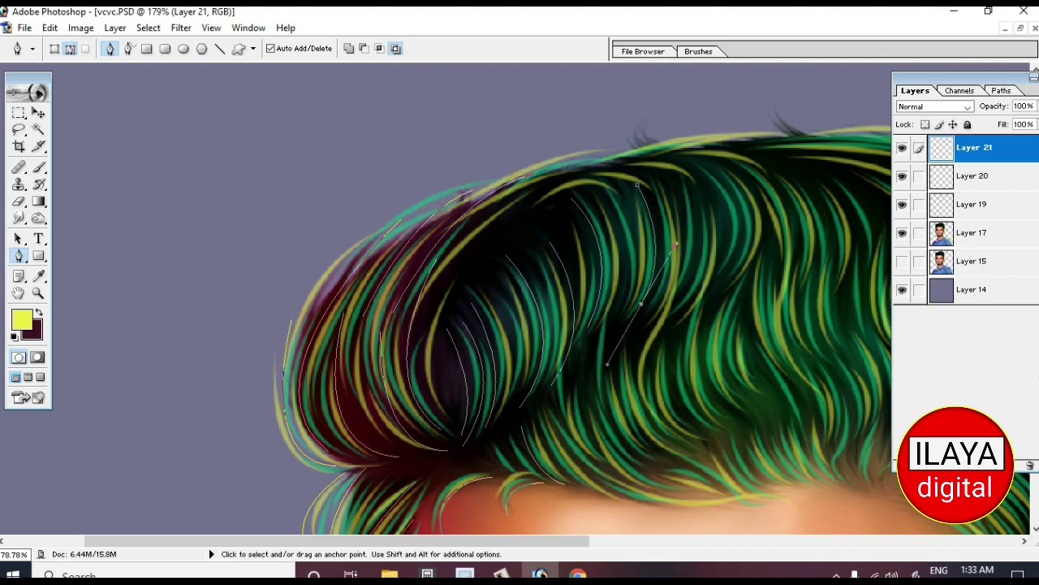
drag(646, 301, 617, 365)
Step: Add curved Pen paths over the upper crown and down through the long central waves
drag(698, 151, 756, 158)
drag(690, 162, 674, 187)
click(771, 177)
drag(792, 280, 833, 376)
ctrl+click(812, 325)
drag(722, 290, 738, 349)
Step: Trace curved Pen paths along the fringe strands at the hairline from the left toward the middle of the forehead
scroll(633, 341, down, 3)
click(547, 318)
drag(615, 404, 659, 419)
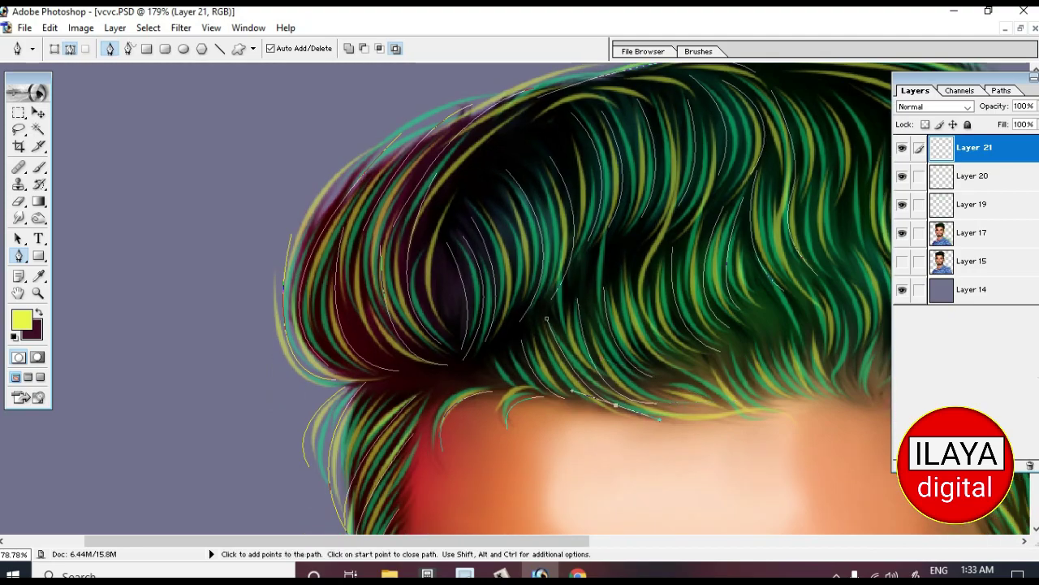
drag(649, 366, 352, 302)
ctrl+click(353, 302)
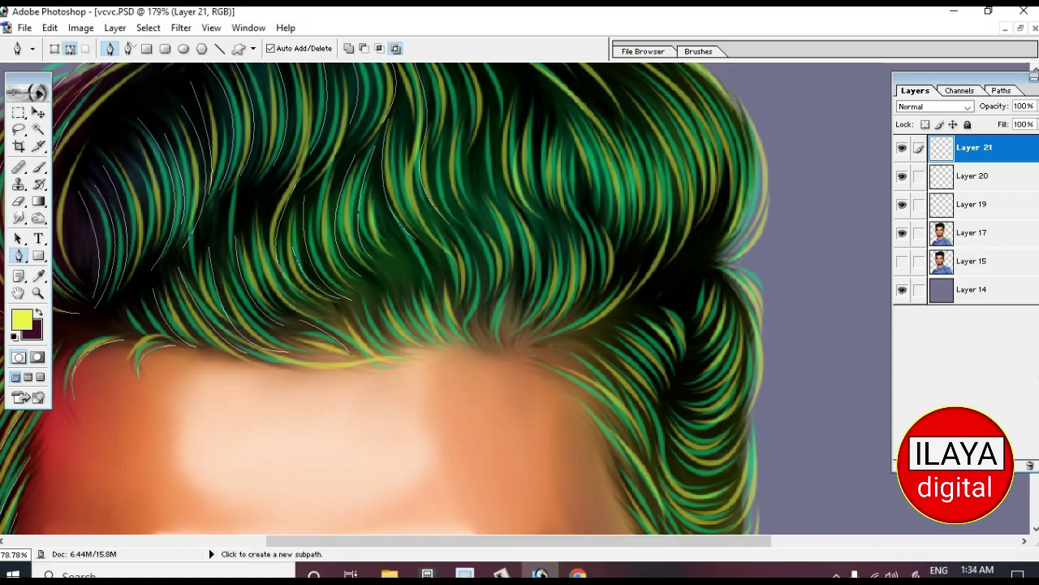
click(402, 270)
drag(432, 333, 455, 347)
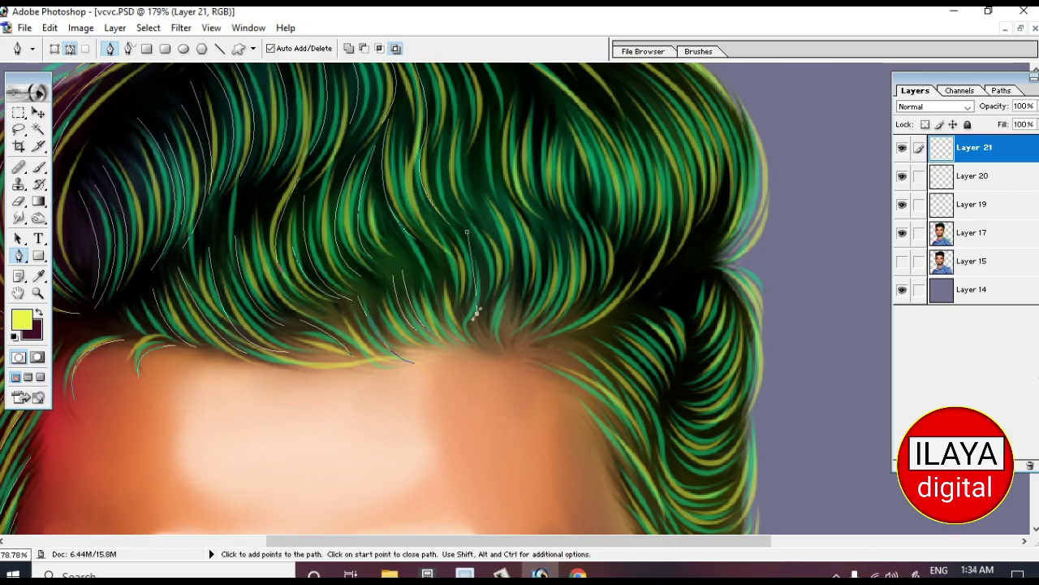
Step: Add Pen paths in the upper central strands and along the top outline of the hair
scroll(467, 203, up, 2)
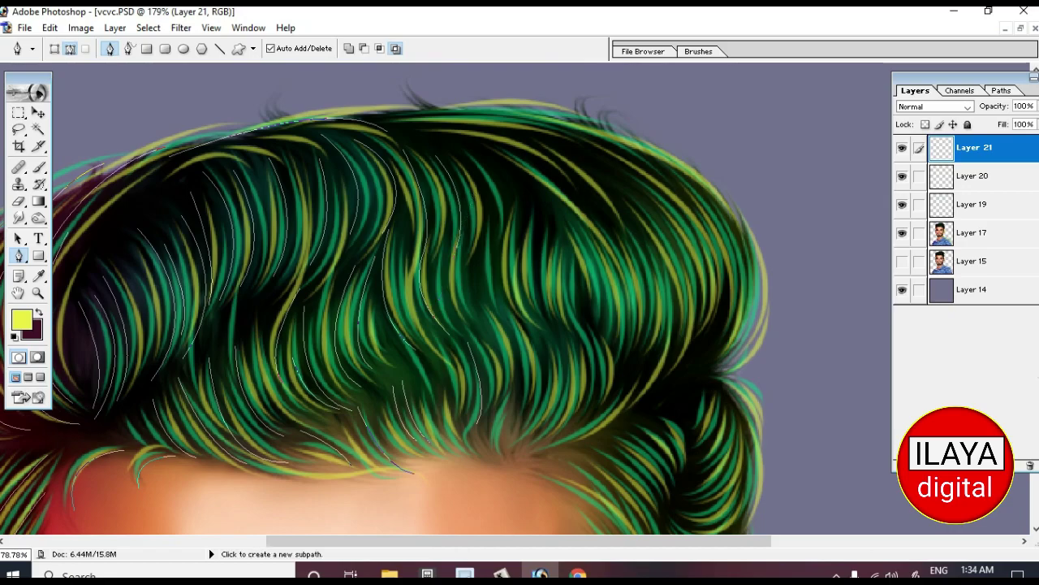
scroll(447, 171, up, 2)
ctrl+click(446, 171)
click(379, 139)
drag(583, 112, 617, 154)
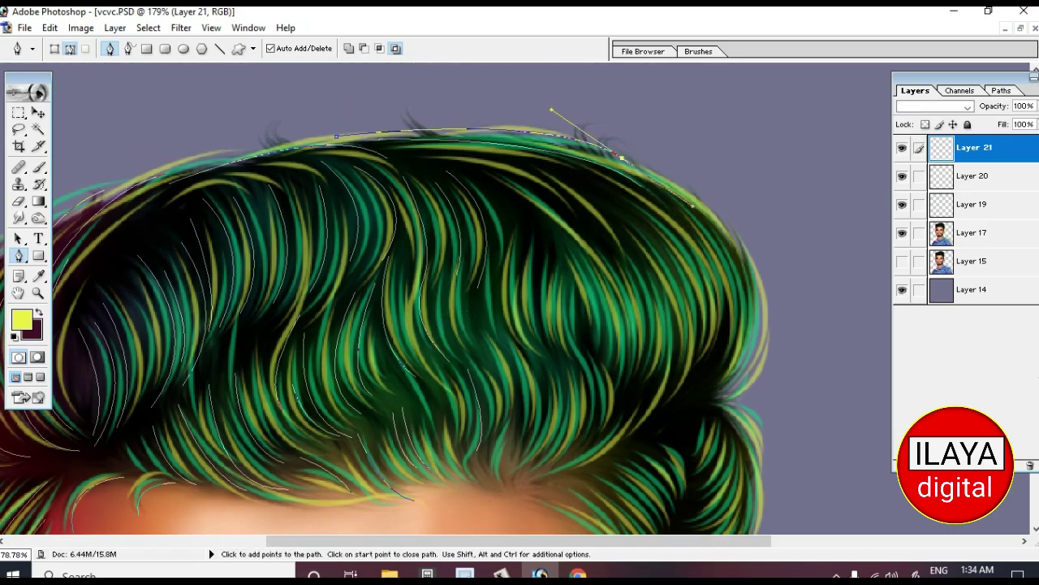
Step: Trace Pen paths down the right outer edge of the hair, past the notch toward the yellow ear
ctrl+click(715, 319)
scroll(714, 319, down, 1)
drag(748, 147, 801, 232)
click(715, 319)
scroll(715, 325, down, 1)
drag(749, 405, 708, 471)
scroll(394, 298, down, 1)
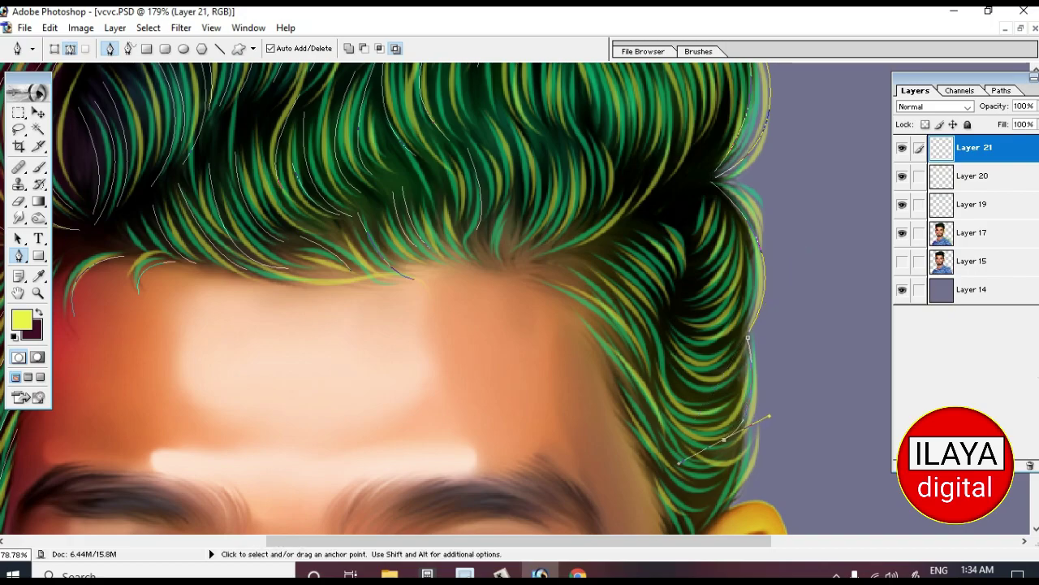
scroll(748, 341, down, 1)
scroll(750, 286, down, 1)
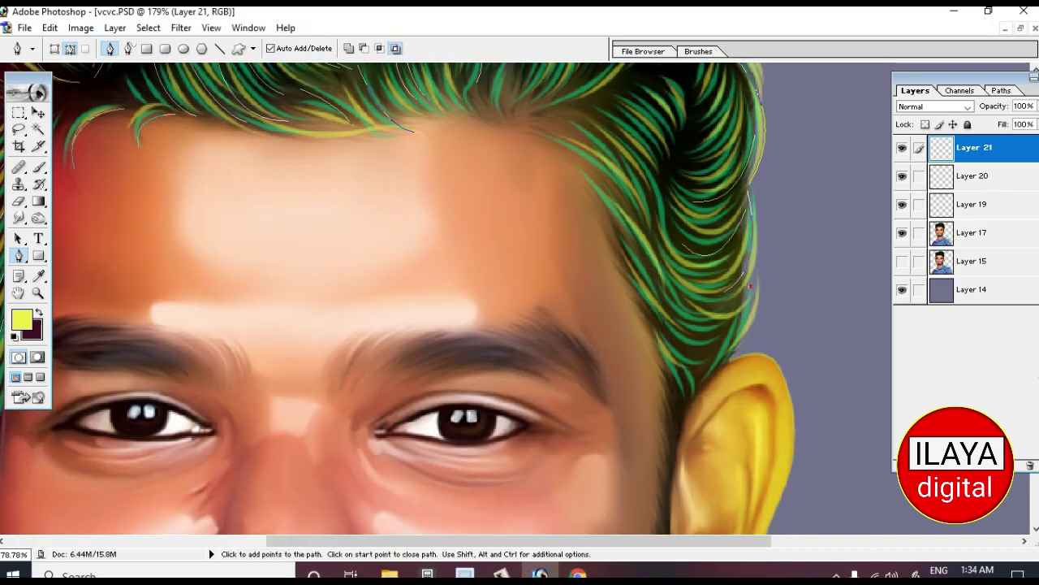
Step: Add curved Pen paths through the right temple and side hair above the yellow ear and into the central waves
scroll(743, 330, up, 1)
drag(671, 308, 629, 167)
ctrl+click(730, 338)
scroll(644, 333, up, 3)
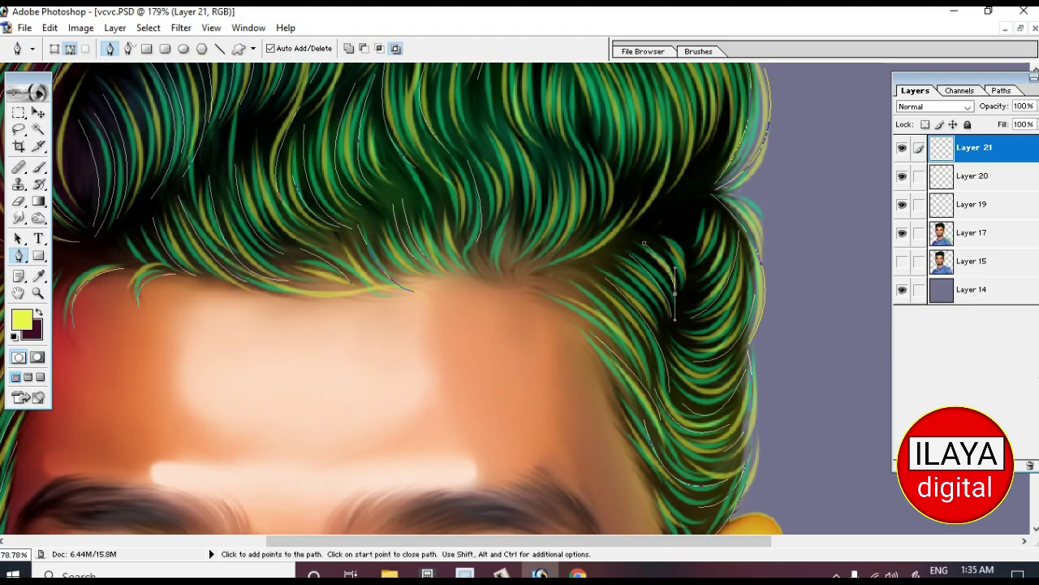
scroll(392, 298, up, 3)
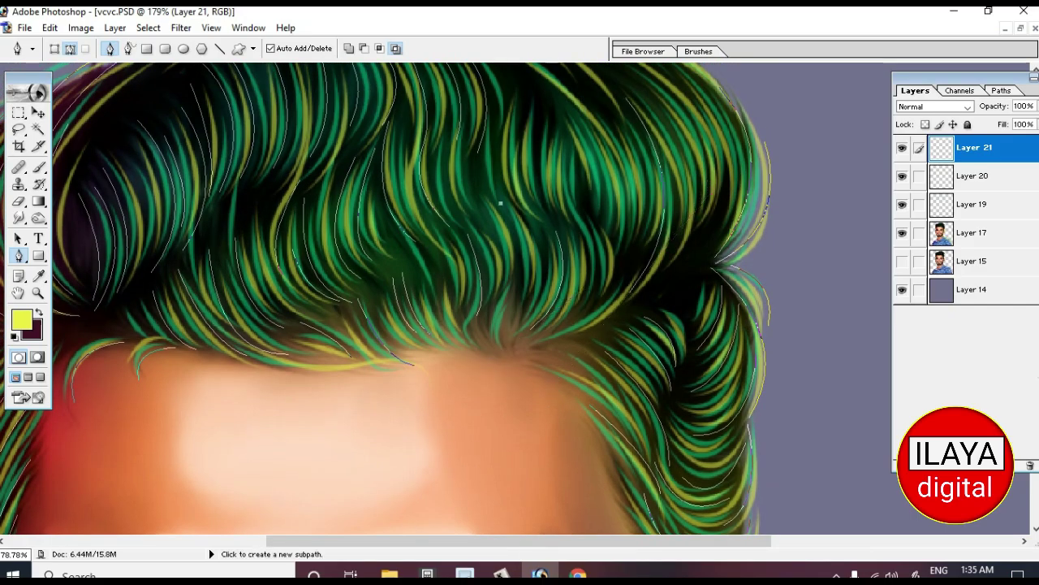
ctrl+click(520, 162)
Step: Trace long curved Pen paths from the crown down through the right half of the top hair
scroll(386, 299, up, 3)
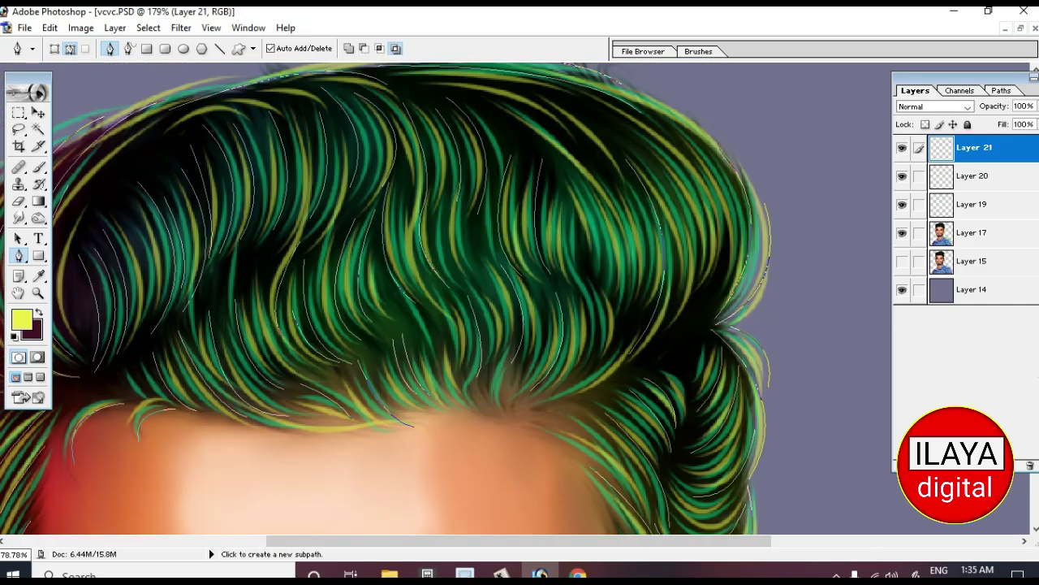
click(497, 110)
drag(614, 293, 597, 388)
drag(452, 84, 625, 203)
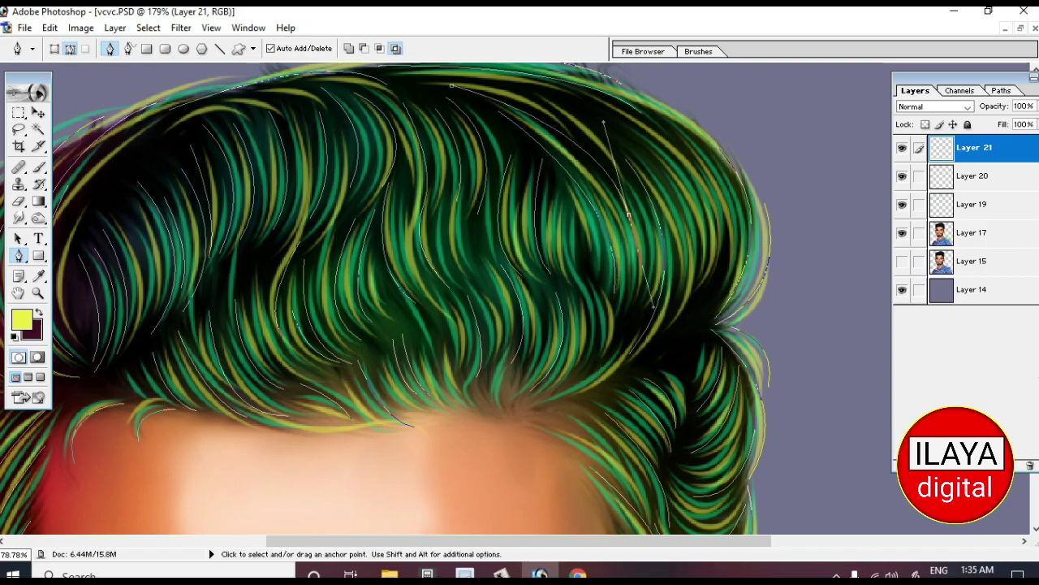
ctrl+click(503, 82)
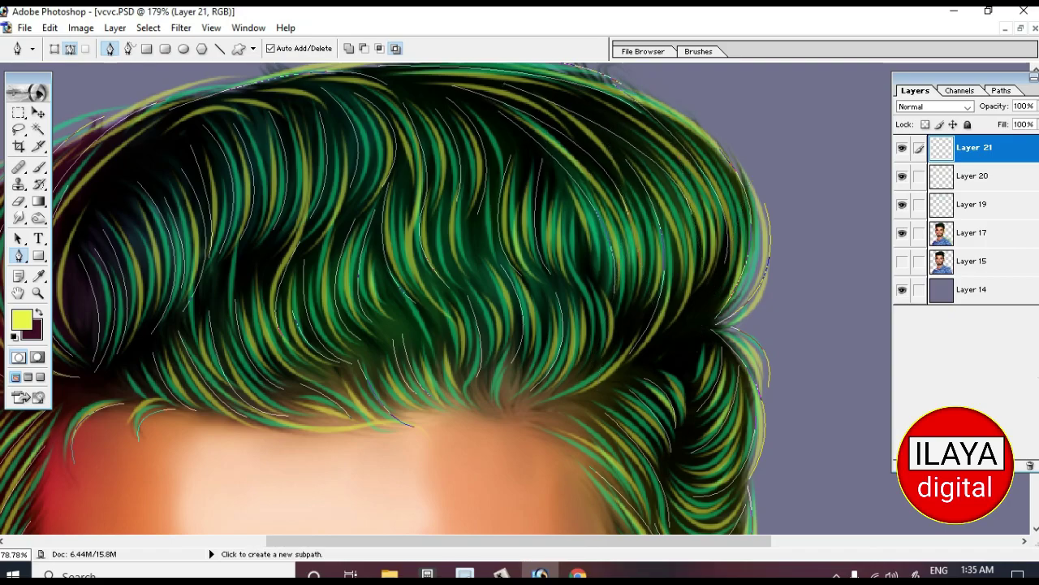
Step: Add loose outer-strand Pen paths beside the right side hair and above the top-left and top outline
scroll(398, 298, down, 5)
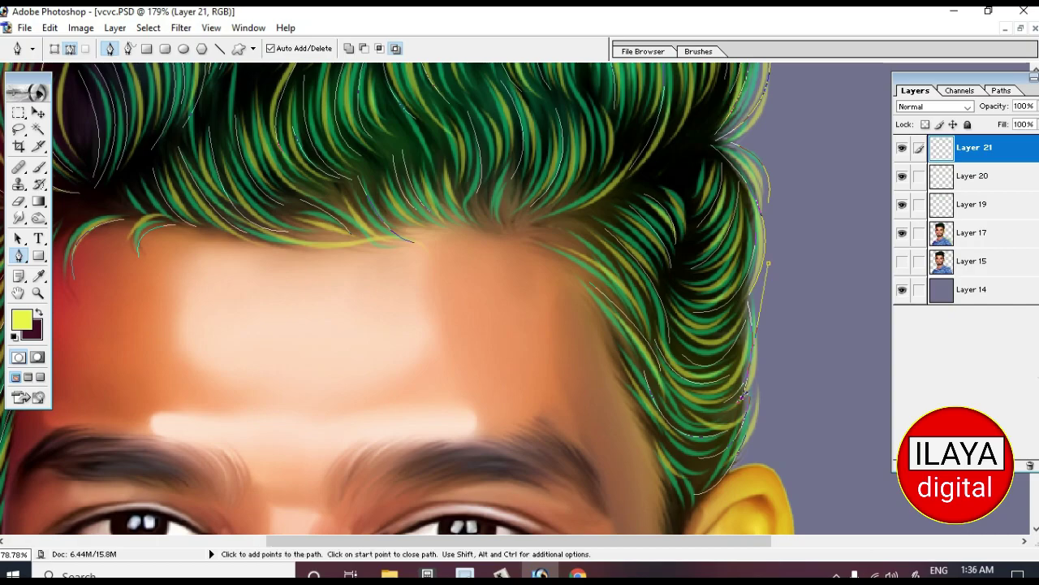
scroll(471, 298, up, 5)
scroll(471, 298, left, 6)
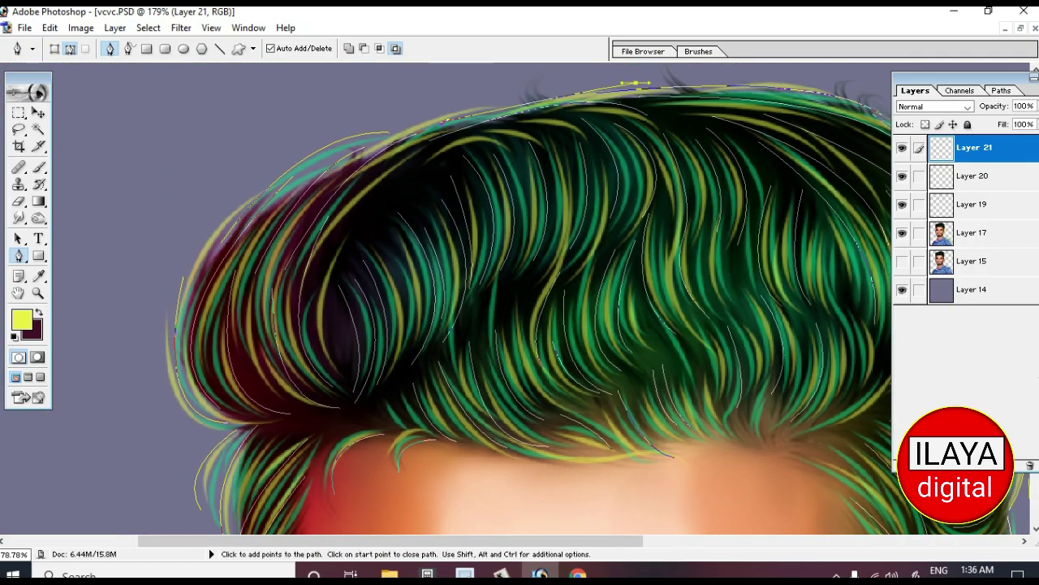
scroll(313, 123, right, 6)
scroll(314, 123, up, 1)
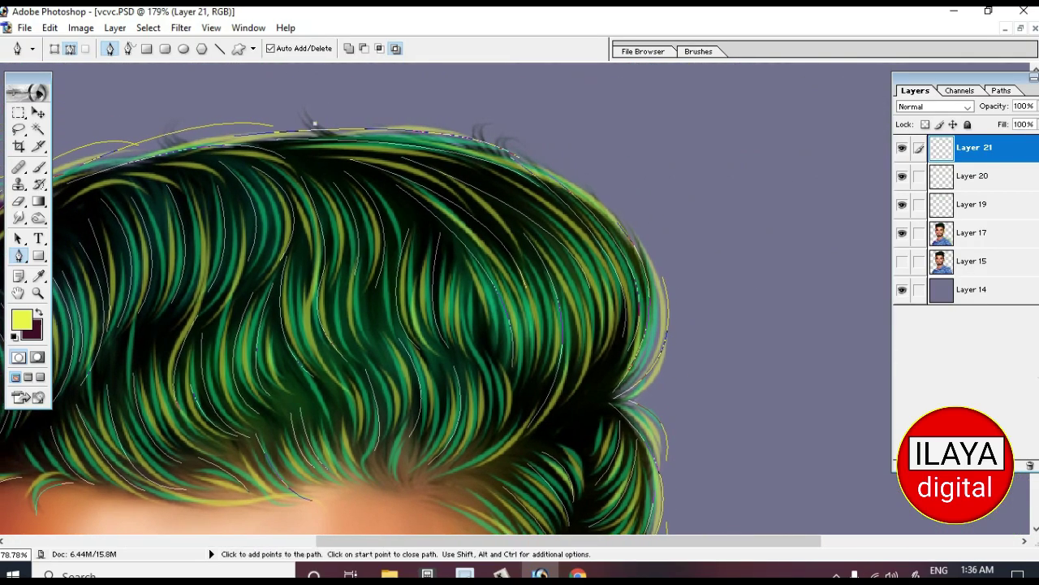
Step: Stroke the traced hair paths in magenta on Layer 21
key(ctrl+alt+0)
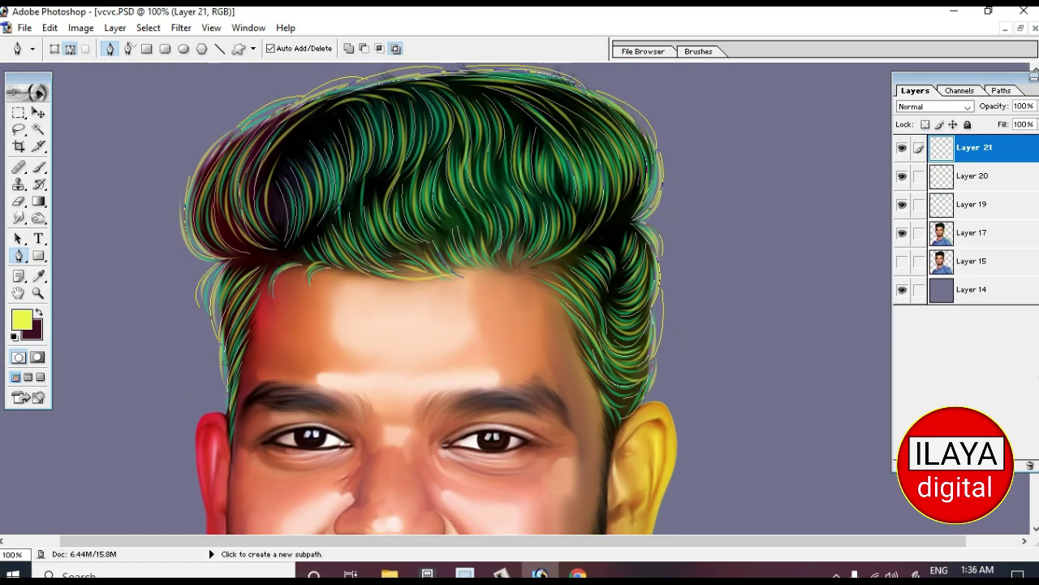
scroll(429, 298, up, 1)
right_click(442, 314)
click(479, 382)
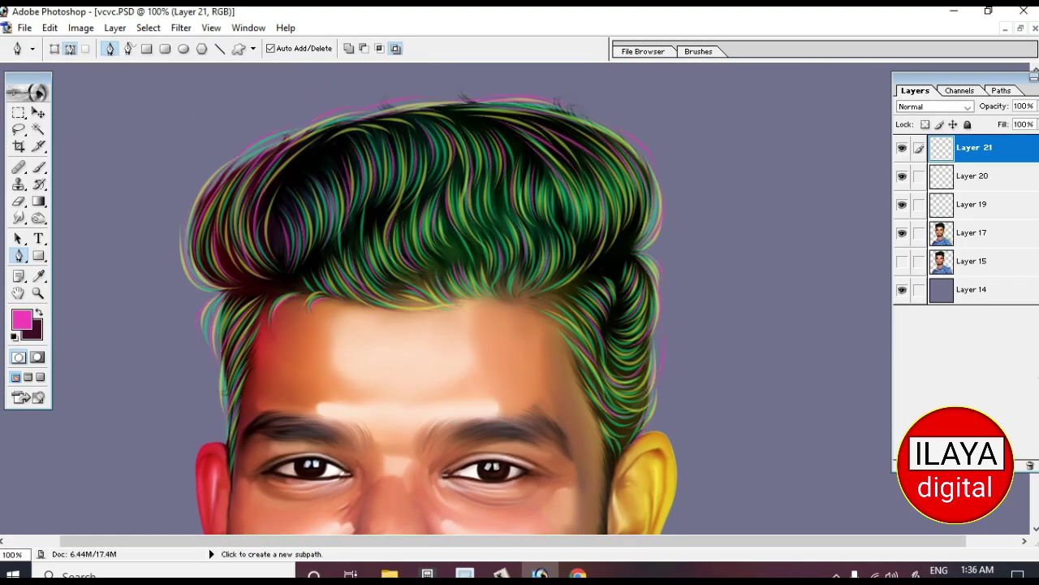
Step: Paint fine dark brown hairs over the eyebrow nearest the red ear on Layer 18, using a 6 px brush at 52% opacity
key(ctrl+minus)
key(ctrl+minus)
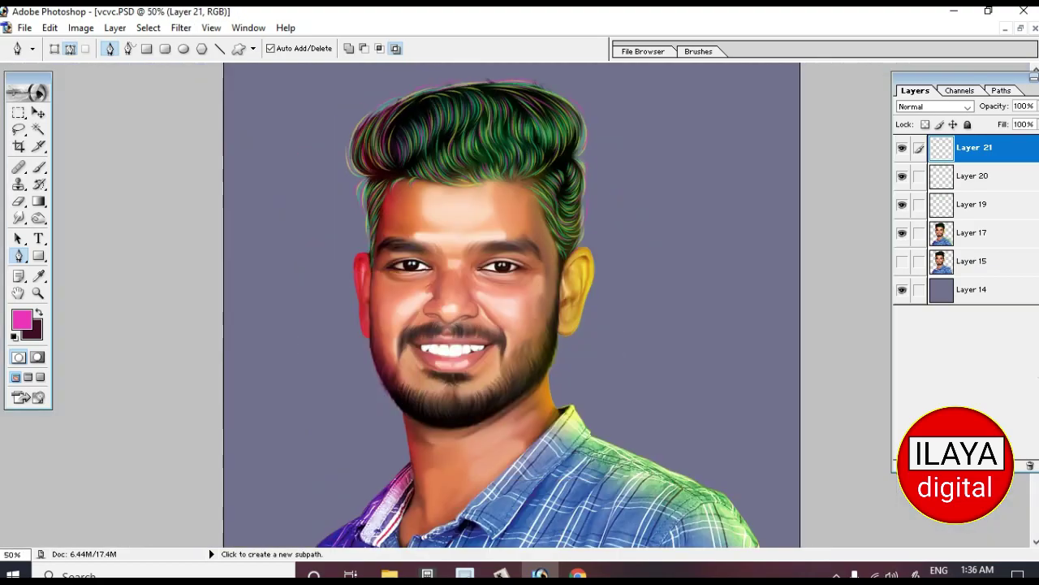
key(z)
key(ctrl+plus)
key(ctrl+plus)
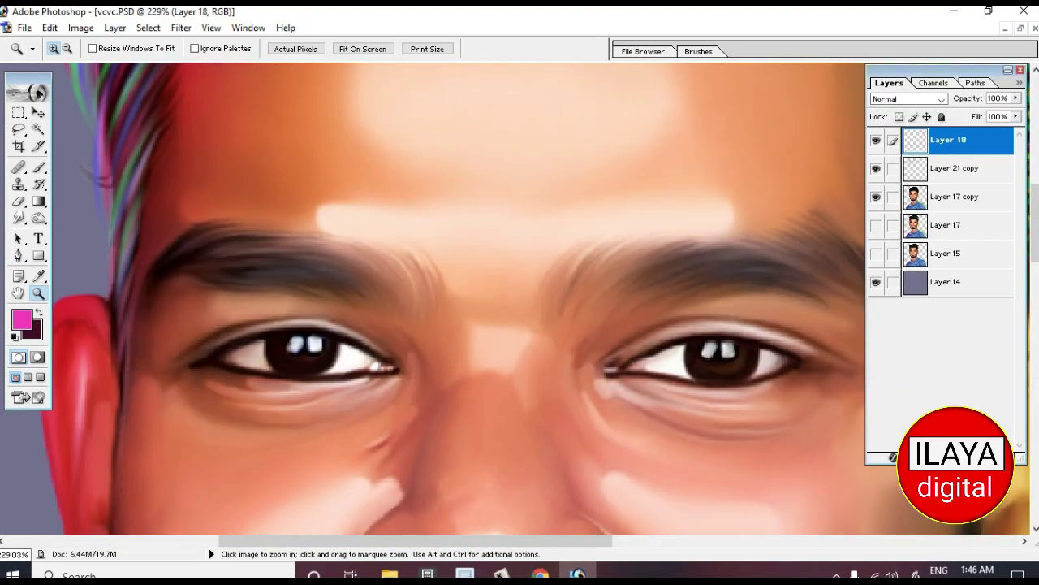
key(b)
right_click(219, 305)
double_click(311, 328)
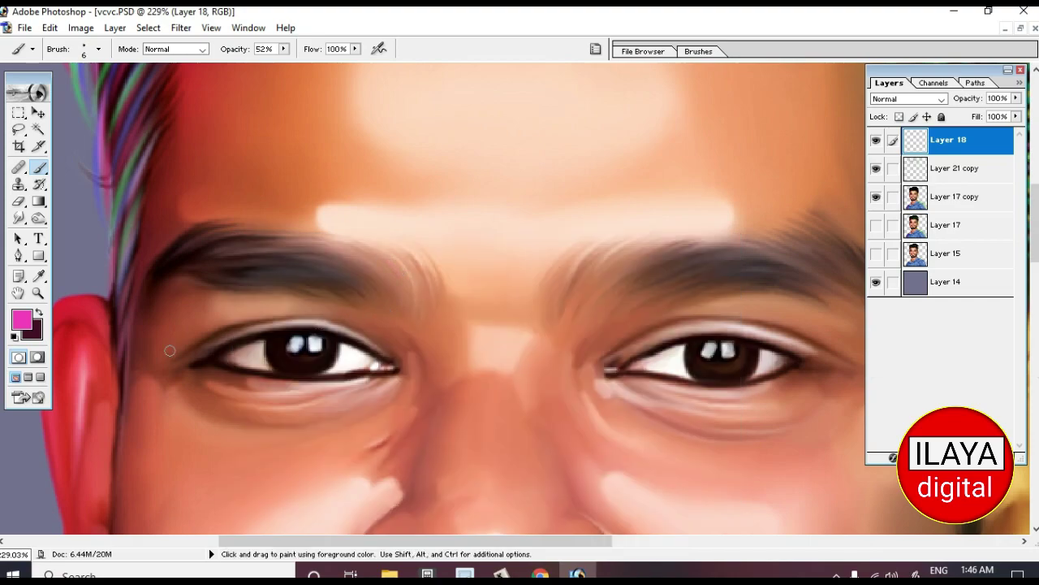
click(22, 320)
click(654, 343)
click(961, 158)
key(z)
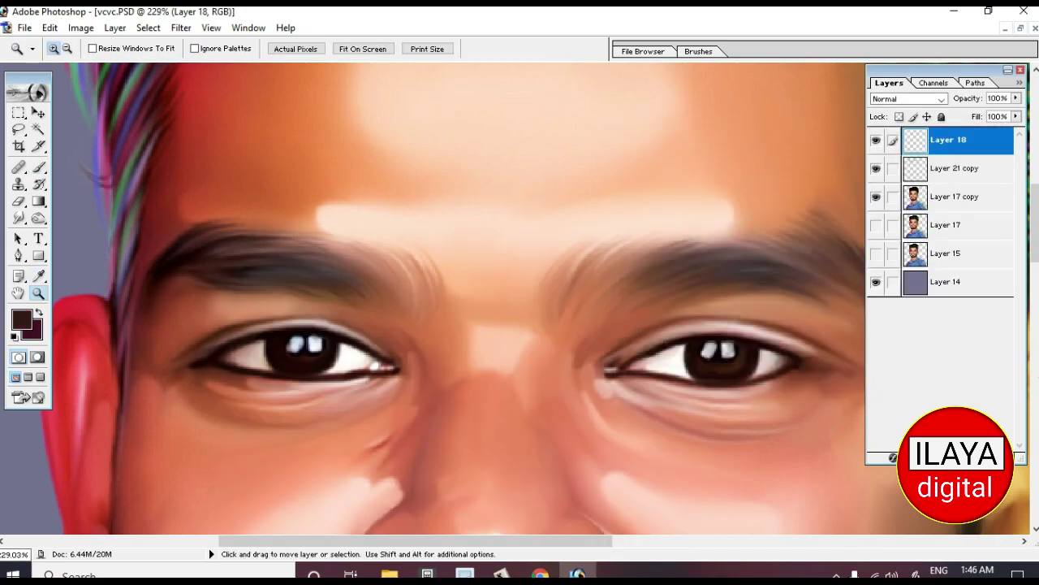
key(b)
mouse_move(159, 278)
mouse_down()
mouse_move(321, 261)
mouse_move(398, 268)
mouse_move(426, 307)
mouse_move(419, 315)
mouse_up()
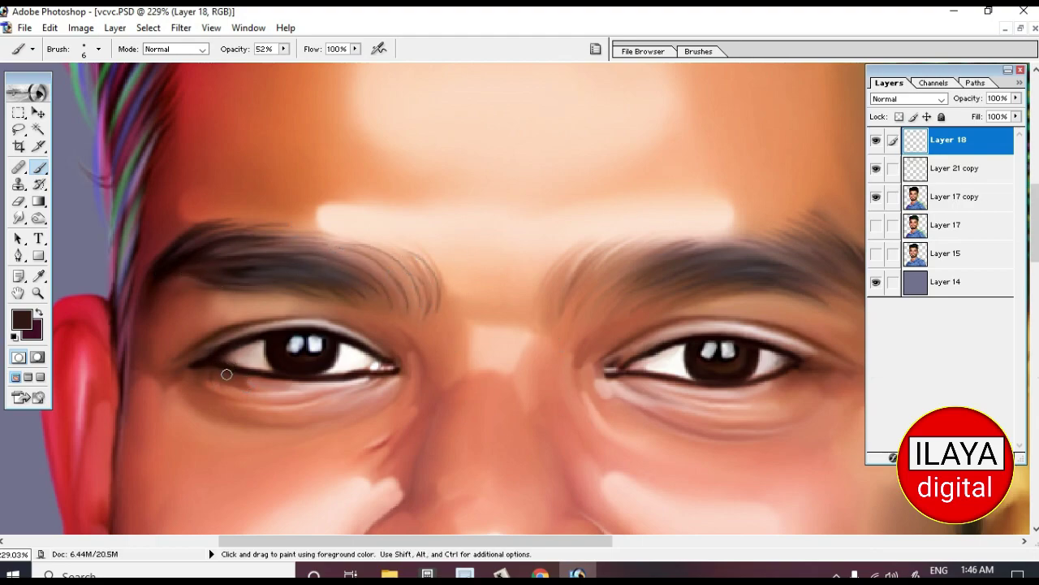
Step: Paint fine dark brown hairs along the inner part of the other eyebrow and short lashes around that eye
drag(724, 335, 456, 291)
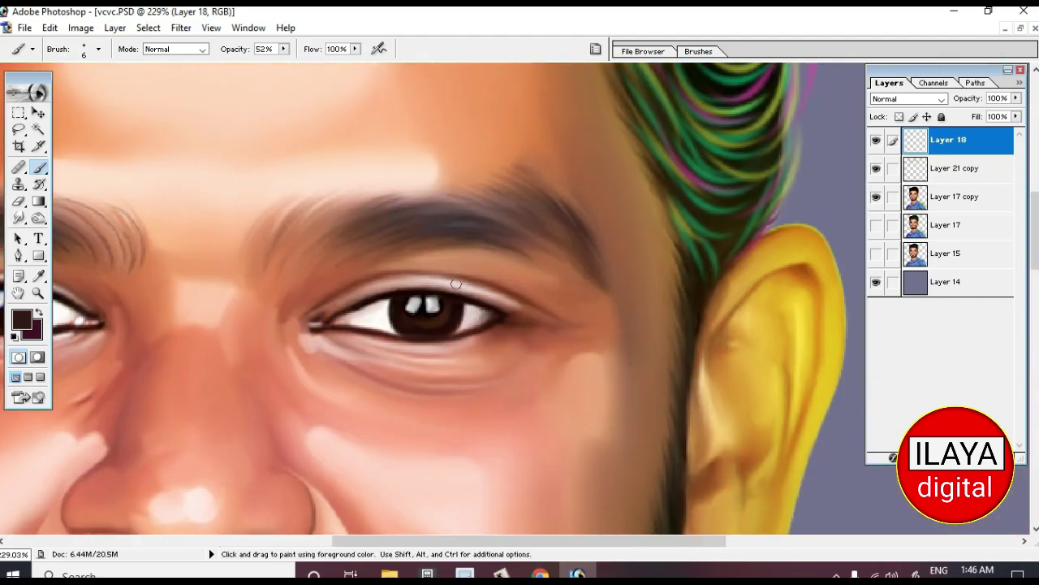
drag(276, 255, 333, 197)
drag(248, 275, 292, 218)
drag(296, 253, 358, 207)
drag(300, 235, 393, 195)
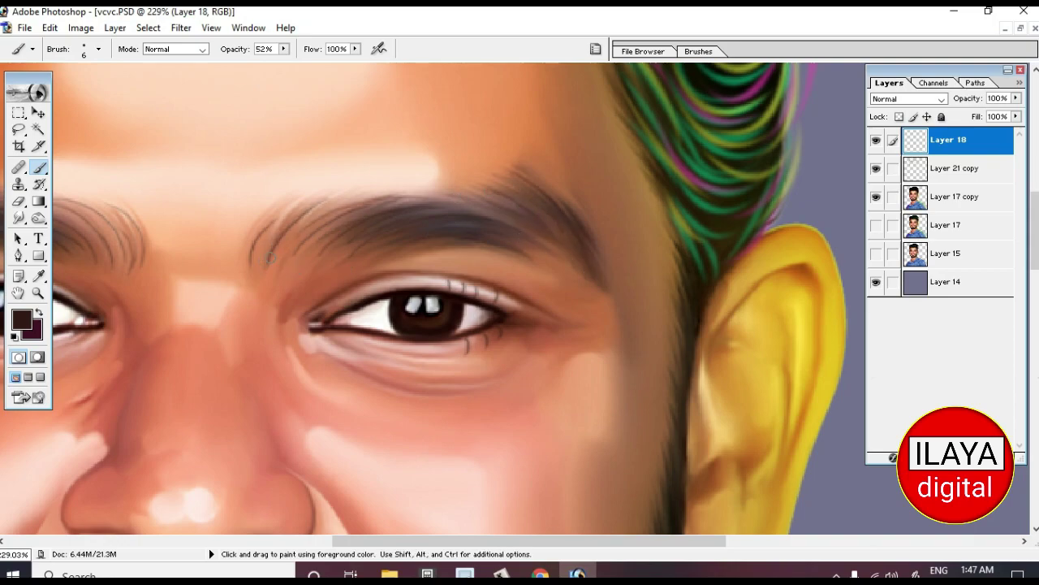
key(ctrl+minus)
key(ctrl+minus)
key(ctrl+minus)
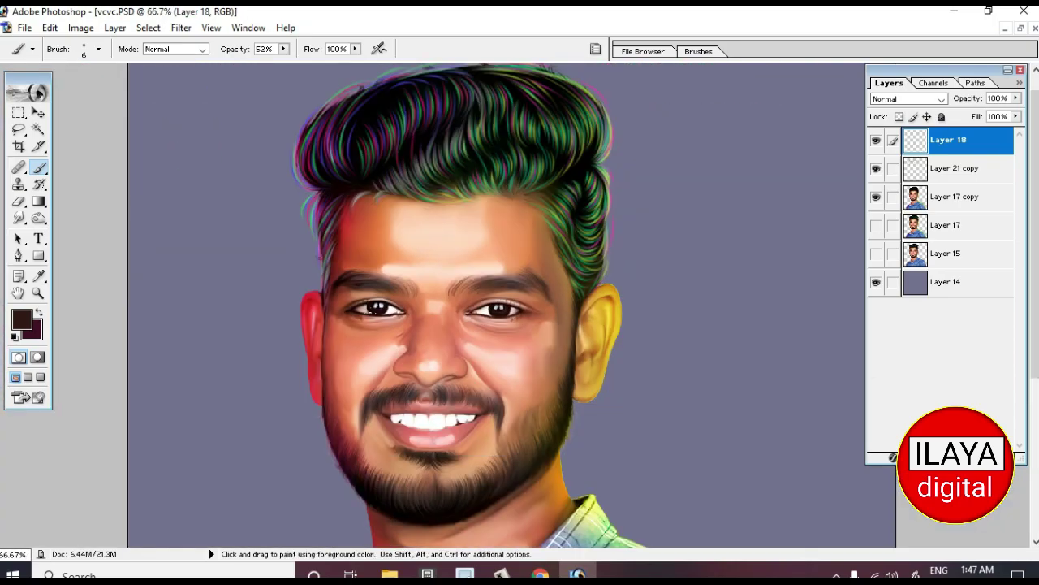
Step: Paint fine dark brown hairs over the moustache end and across the chin beard on Layer 18 with the 6 px brush
key(z)
drag(307, 344, 552, 479)
key(b)
drag(192, 328, 211, 277)
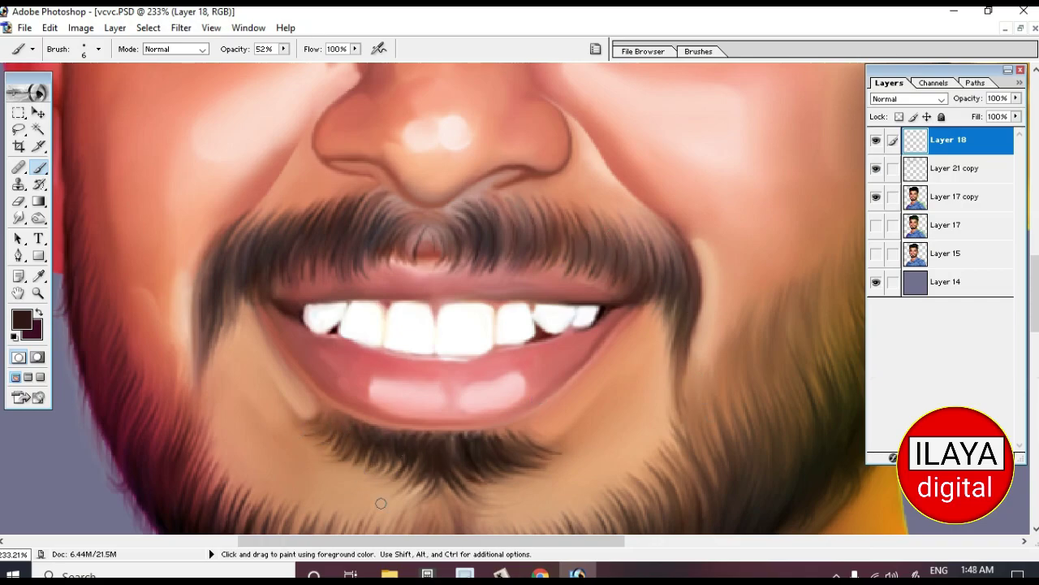
scroll(374, 466, down, 5)
drag(656, 280, 659, 329)
mouse_move(533, 326)
mouse_down()
mouse_move(516, 383)
mouse_move(539, 381)
mouse_up()
drag(448, 336, 451, 392)
drag(433, 313, 439, 398)
drag(378, 345, 385, 375)
drag(396, 331, 401, 393)
drag(347, 325, 353, 380)
drag(365, 318, 367, 383)
drag(268, 302, 274, 335)
drag(225, 260, 229, 299)
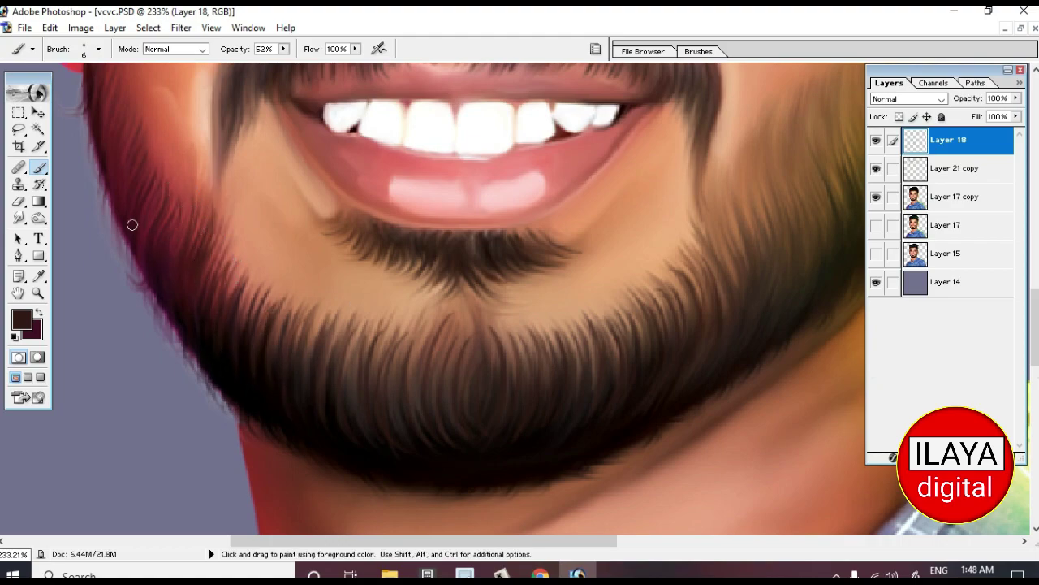
Step: Set the foreground colour to #300D11 and paint stray hairs along the jaw edge and sideburn beside the red ear
key(space)
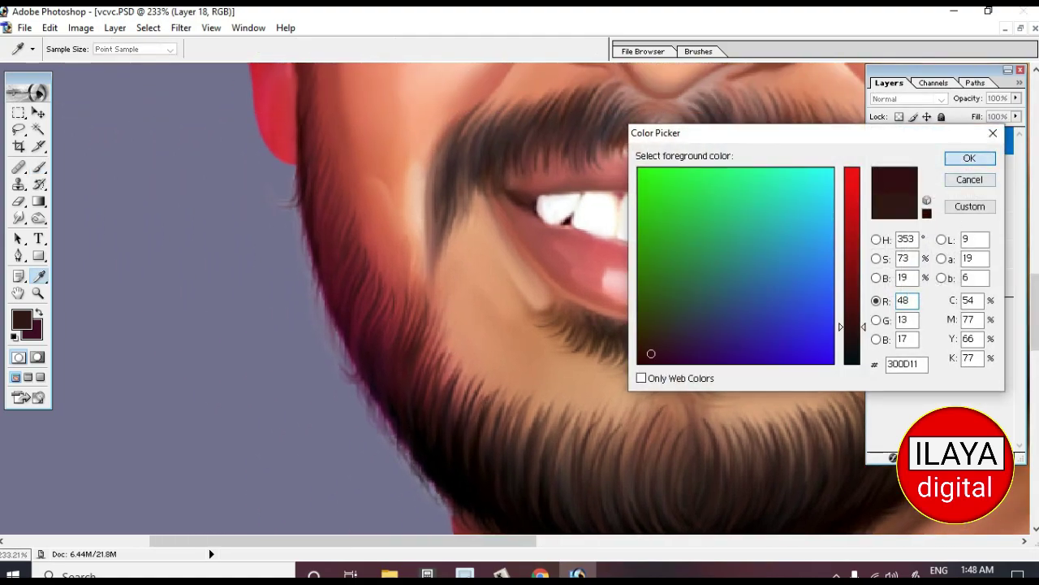
click(969, 158)
key(b)
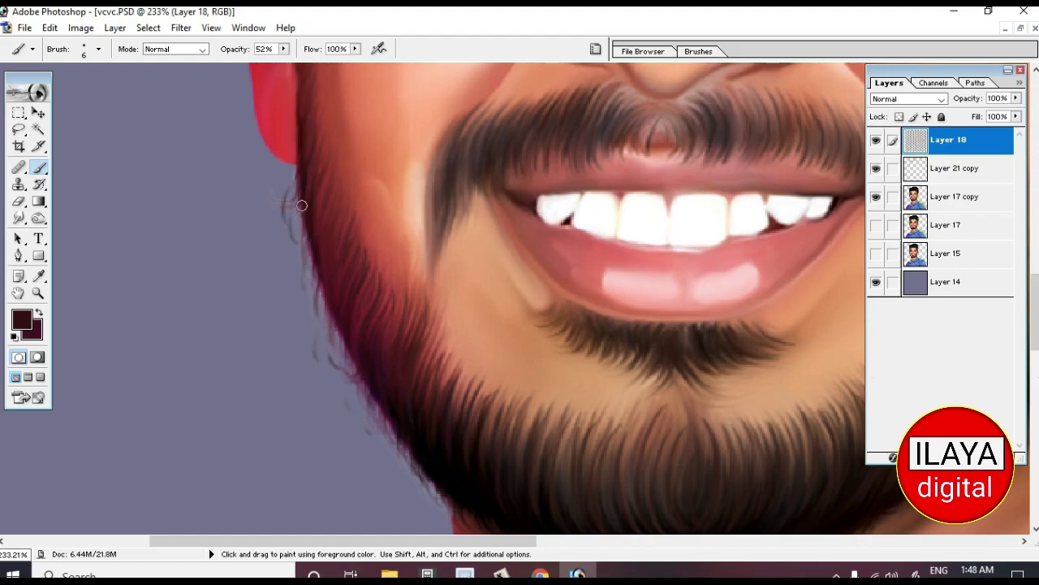
key(space)
drag(432, 239, 449, 422)
drag(303, 135, 303, 314)
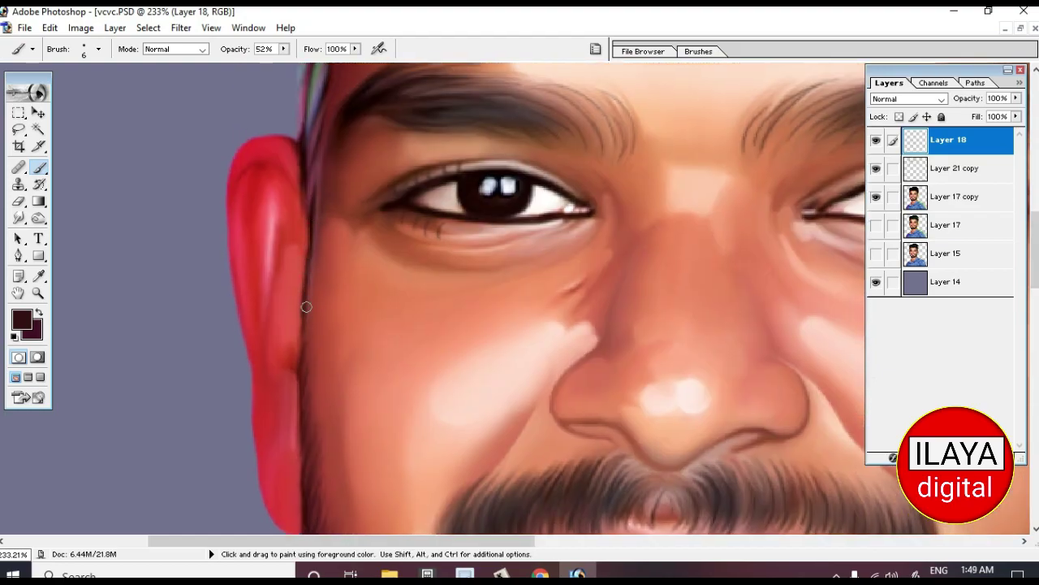
key(space)
drag(293, 259, 293, 495)
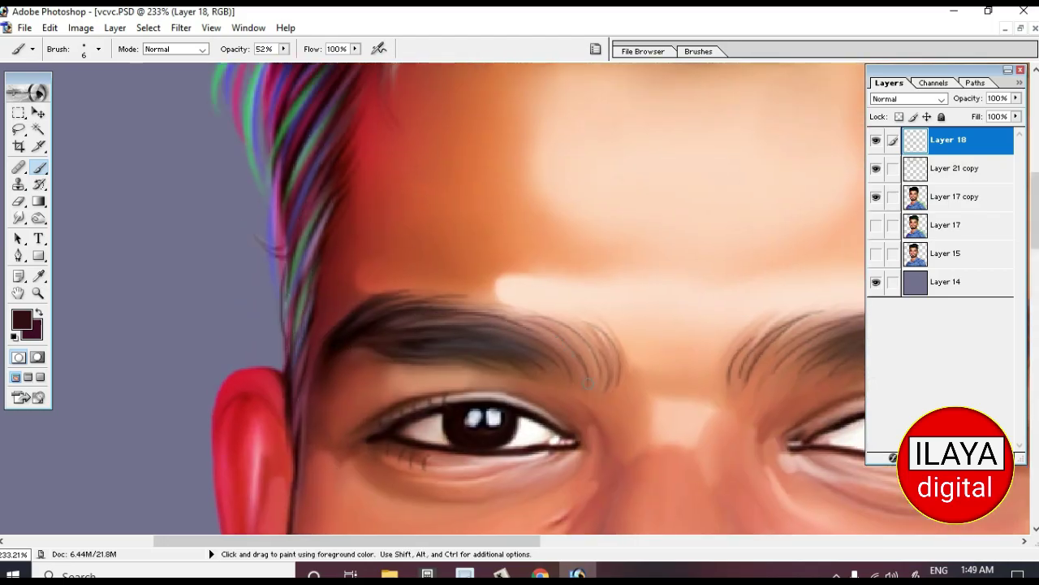
Step: Paint dark red-brown hairs under the chin and through the beard below the yellow ear, including stray hairs past the jaw edge
drag(585, 519, 300, 8)
drag(438, 528, 365, 227)
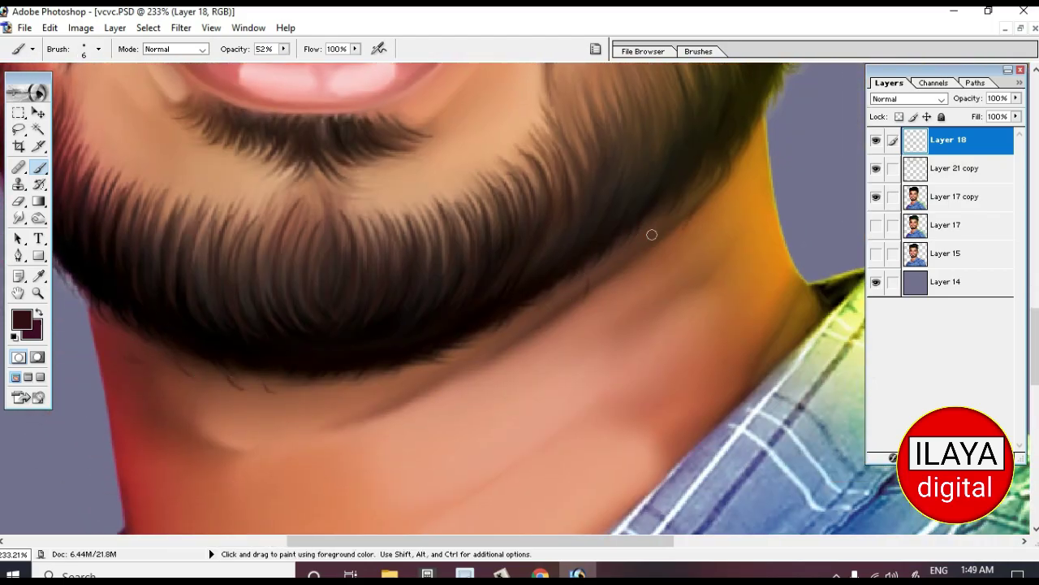
drag(554, 288, 311, 515)
drag(364, 240, 367, 300)
drag(323, 278, 337, 347)
drag(294, 293, 312, 395)
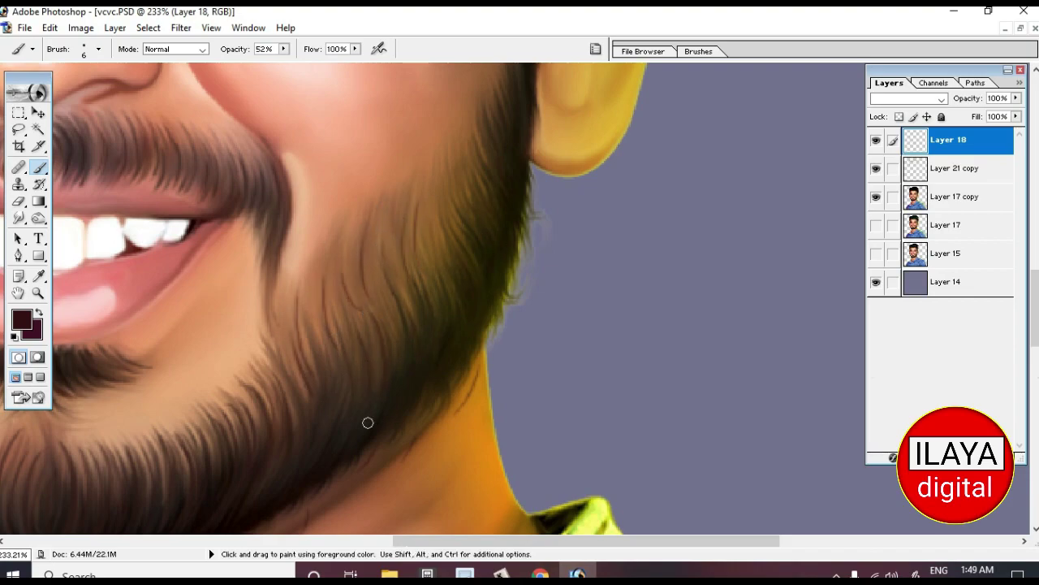
drag(372, 237, 374, 321)
drag(397, 214, 390, 281)
drag(445, 167, 430, 245)
drag(471, 153, 454, 198)
drag(520, 195, 511, 309)
drag(503, 292, 455, 401)
drag(471, 203, 439, 430)
drag(502, 167, 486, 213)
drag(481, 278, 471, 289)
Step: Set the foreground colour to teal #30AF97 and the brush flow to 49%, and paint thin strands through the moustache
drag(454, 341, 658, 195)
drag(406, 325, 544, 280)
click(22, 319)
click(791, 179)
click(778, 194)
click(753, 227)
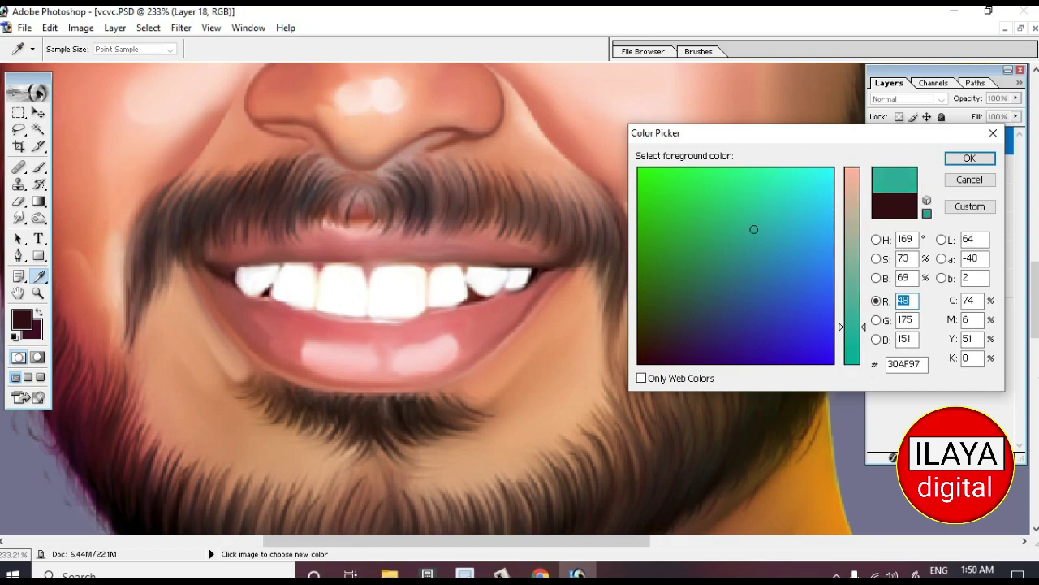
key(Return)
key(b)
drag(355, 48, 319, 65)
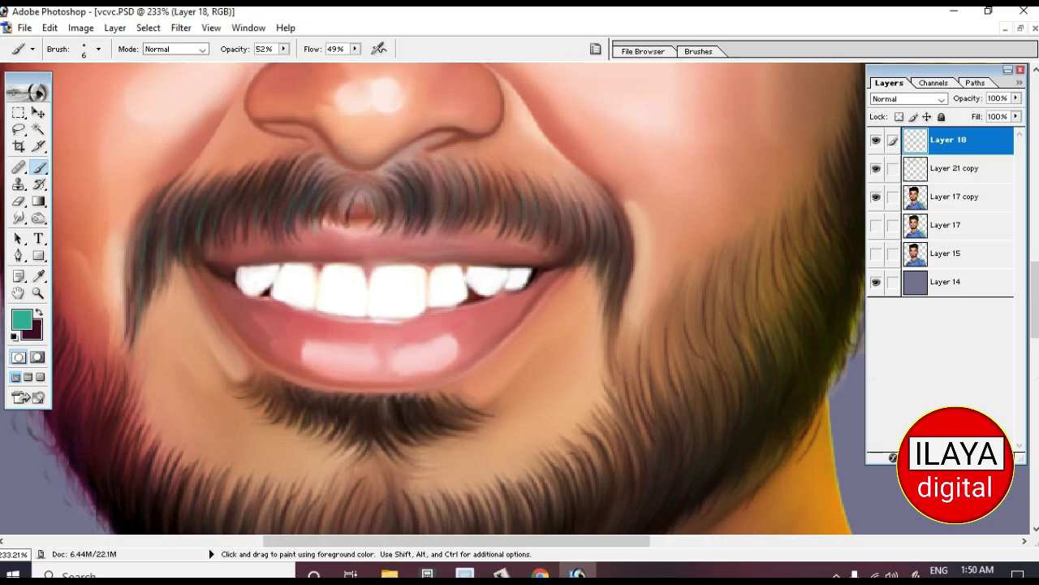
drag(286, 180, 271, 228)
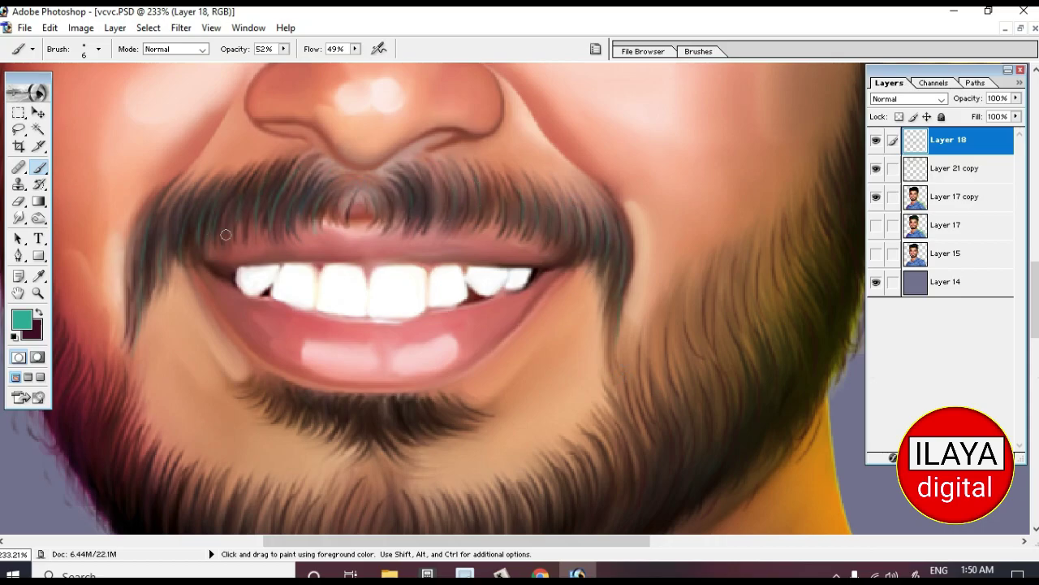
Step: Set the brush flow to 32% and paint teal strands through the lower-lip tuft, chin beard and jaw on the red-ear side
drag(342, 404, 359, 217)
drag(258, 367, 264, 414)
key(shift+3)
key(shift+2)
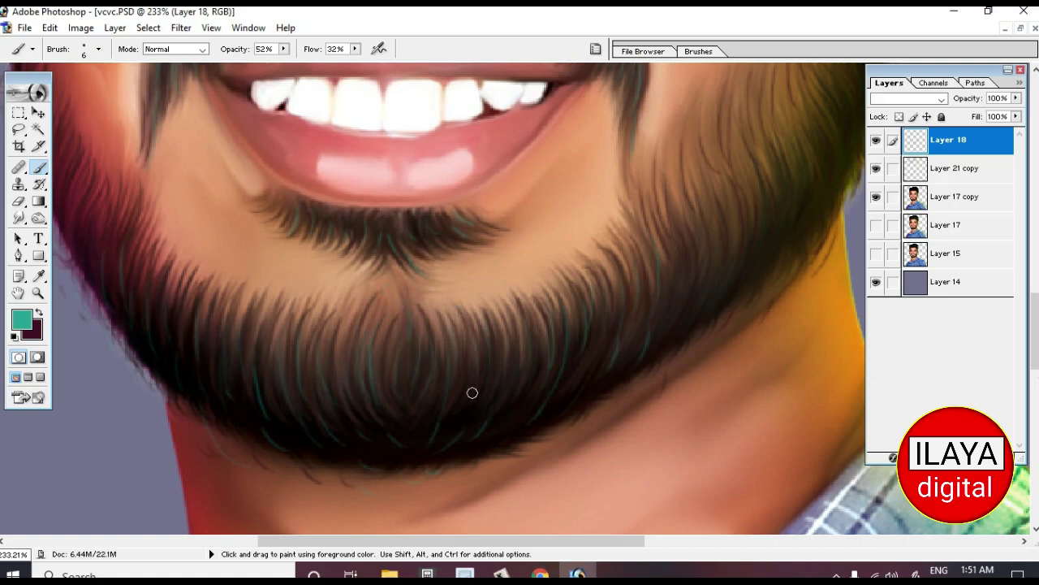
scroll(617, 391, up, 3)
scroll(285, 163, left, 5)
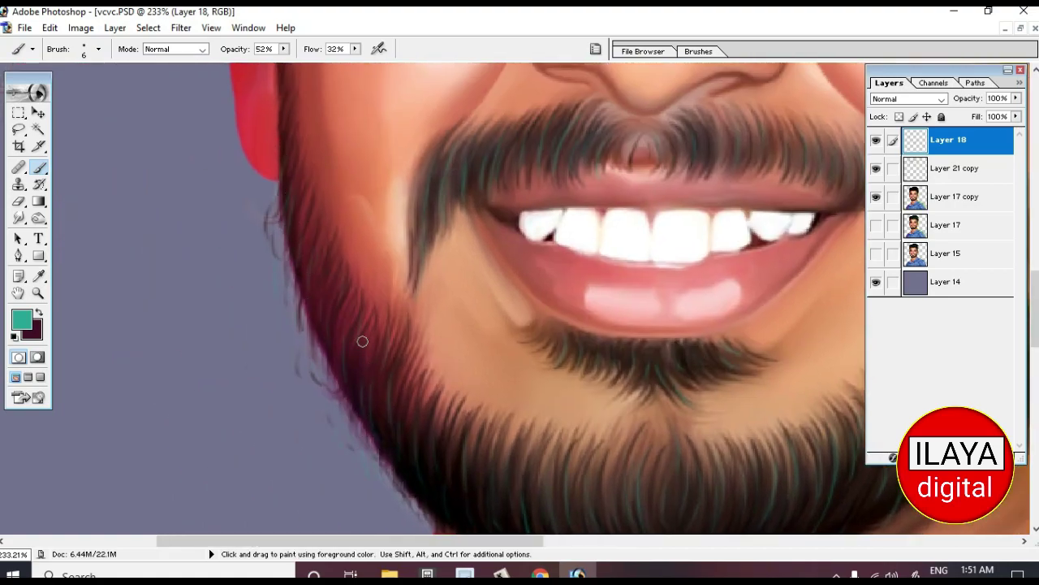
scroll(455, 388, down, 3)
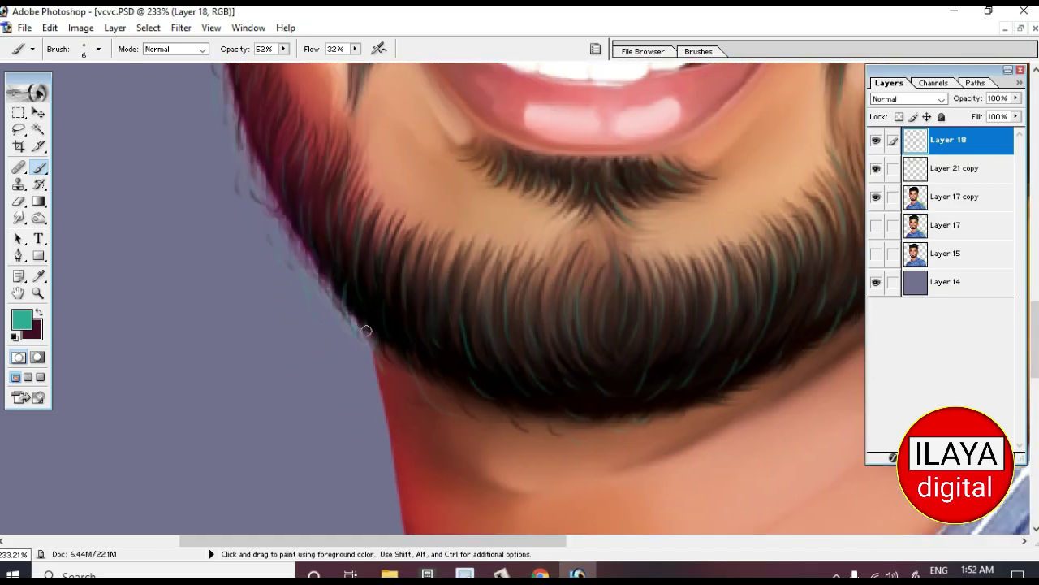
Step: Paint teal strands through the cheek beard and sideburn beside the yellow ear
scroll(372, 297, right, 5)
scroll(531, 266, up, 3)
drag(530, 265, 527, 291)
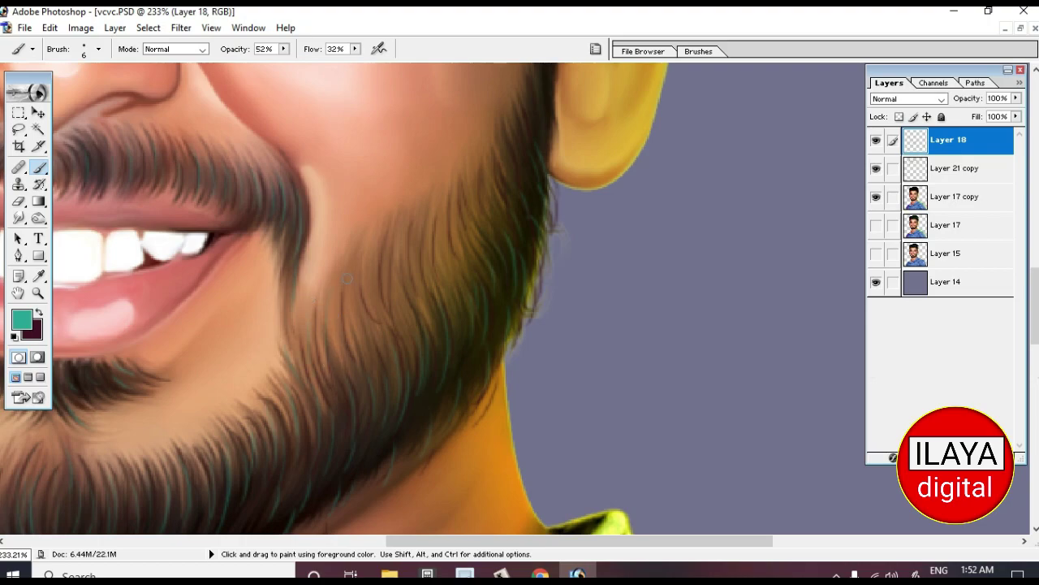
scroll(519, 243, up, 6)
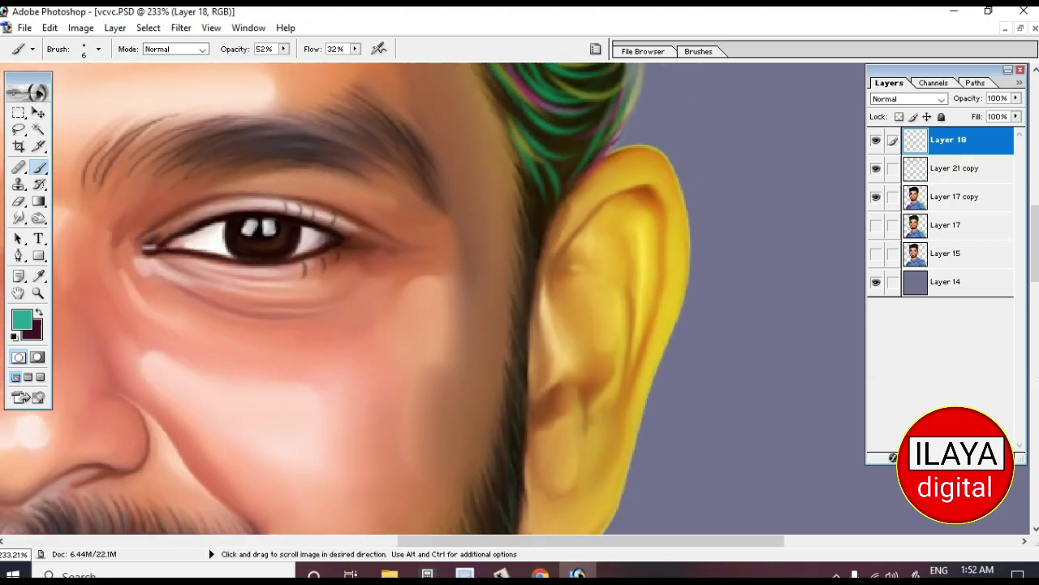
scroll(469, 380, up, 3)
scroll(392, 312, left, 3)
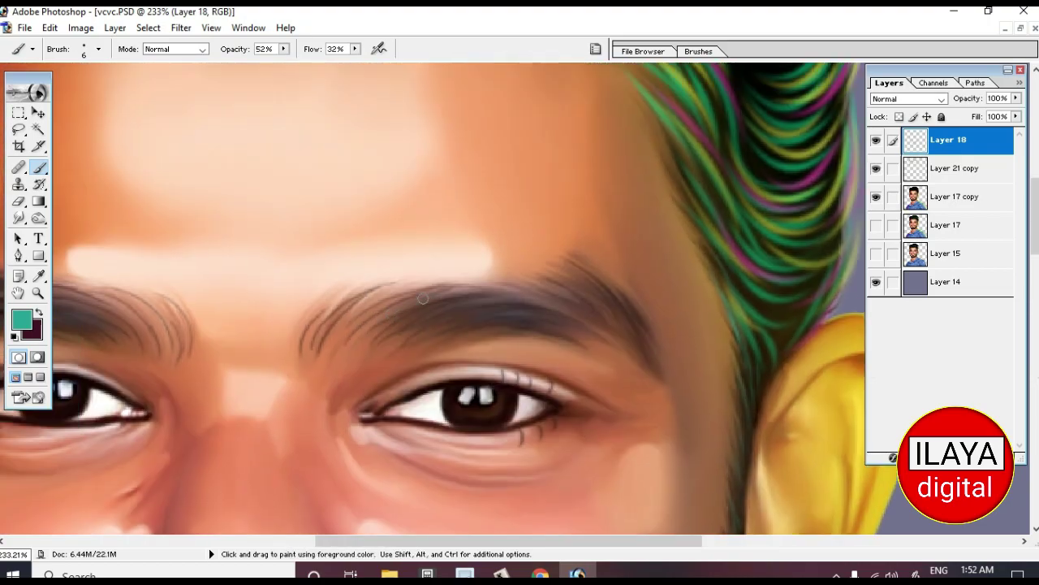
Step: Paint thin teal strands down the sideburn beside the red ear and view the whole face
scroll(491, 335, left, 5)
scroll(406, 332, up, 1)
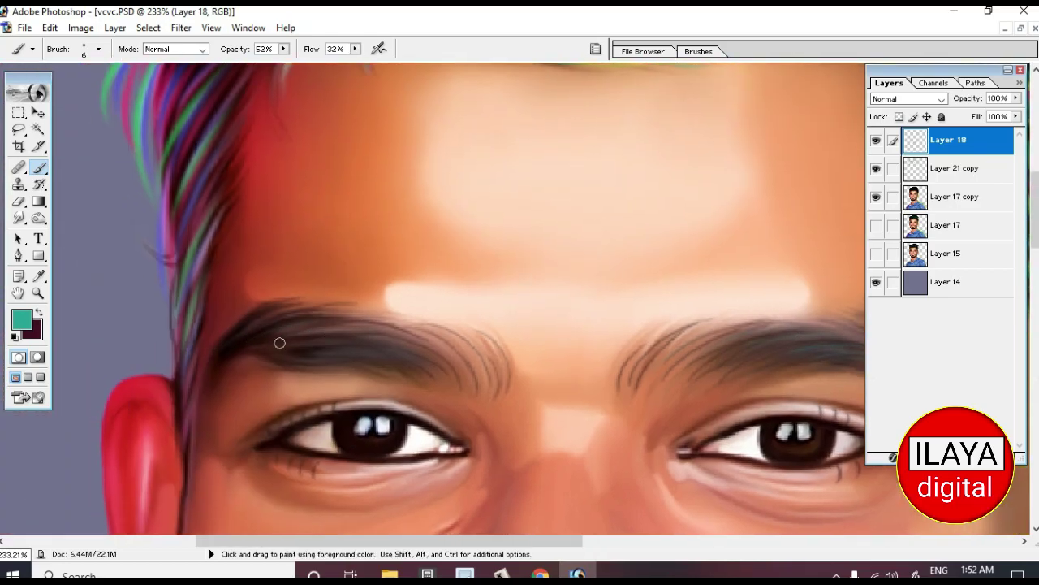
scroll(199, 464, down, 5)
scroll(198, 465, left, 2)
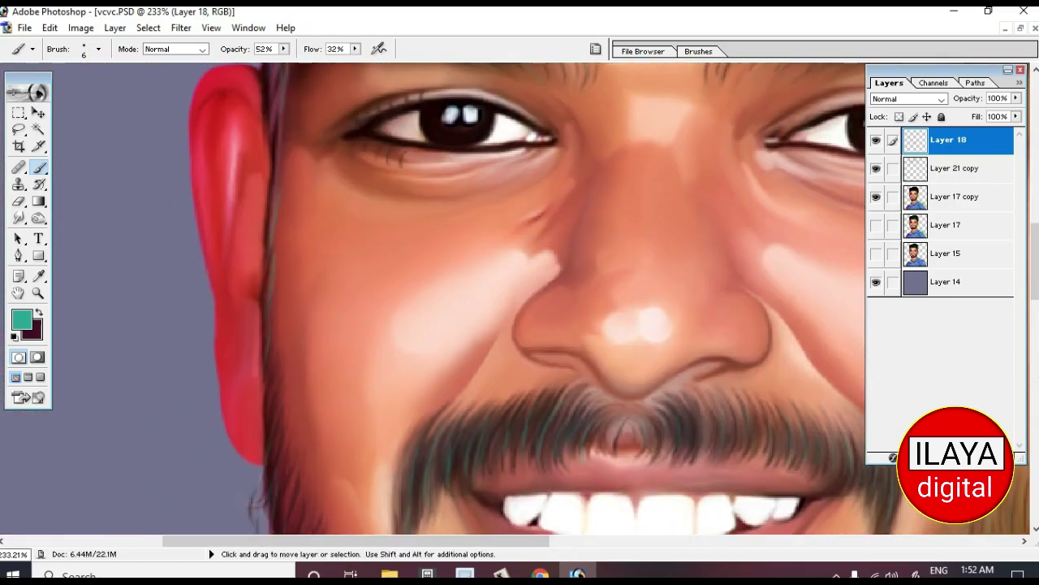
scroll(278, 438, down, 3)
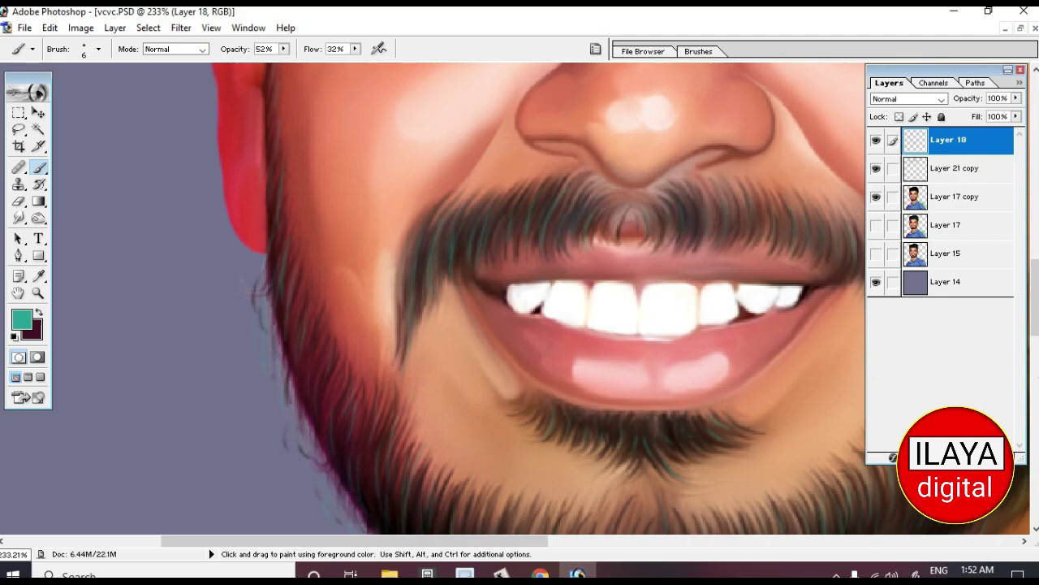
key(ctrl+minus)
key(ctrl+minus)
key(ctrl+minus)
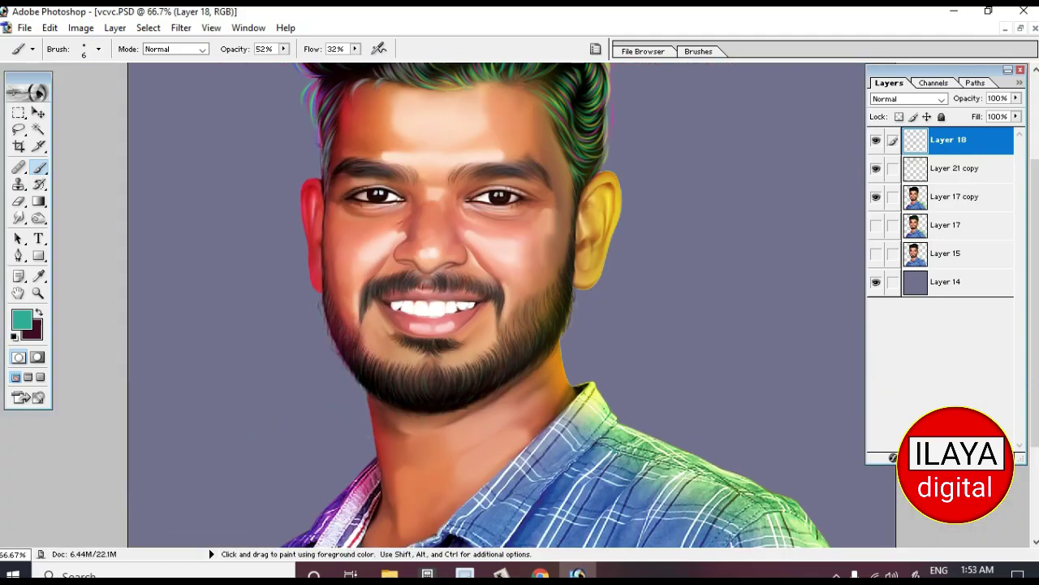
Step: Set the foreground colour to bright yellow-green and paint fine strands in the sideburn beside the yellow ear with a 4 px brush
click(22, 319)
click(849, 321)
click(967, 158)
key(z)
drag(475, 284, 573, 361)
drag(609, 122, 452, 273)
key(b)
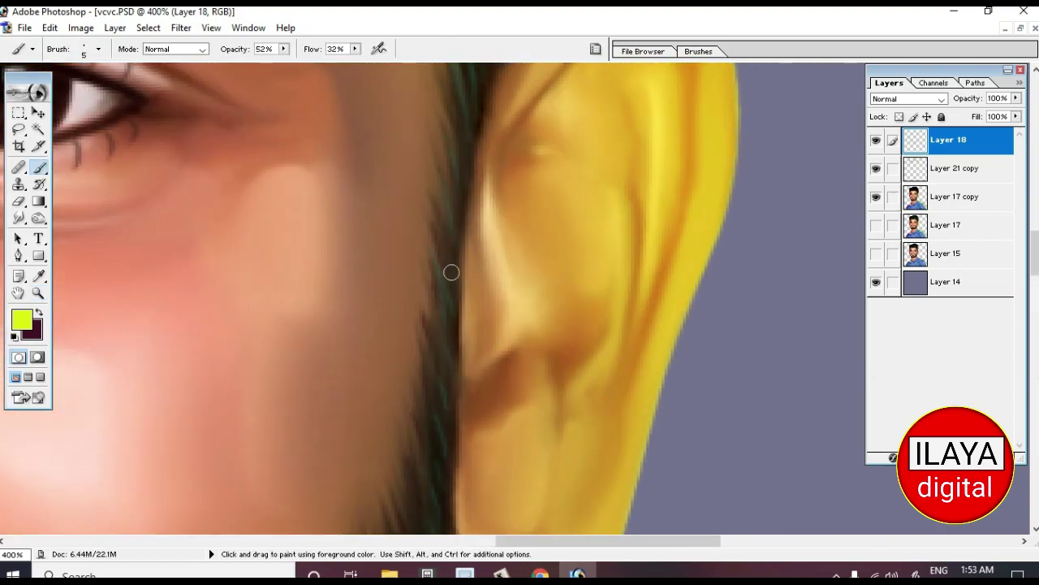
key(bracketleft)
scroll(452, 273, up, 5)
scroll(448, 365, down, 6)
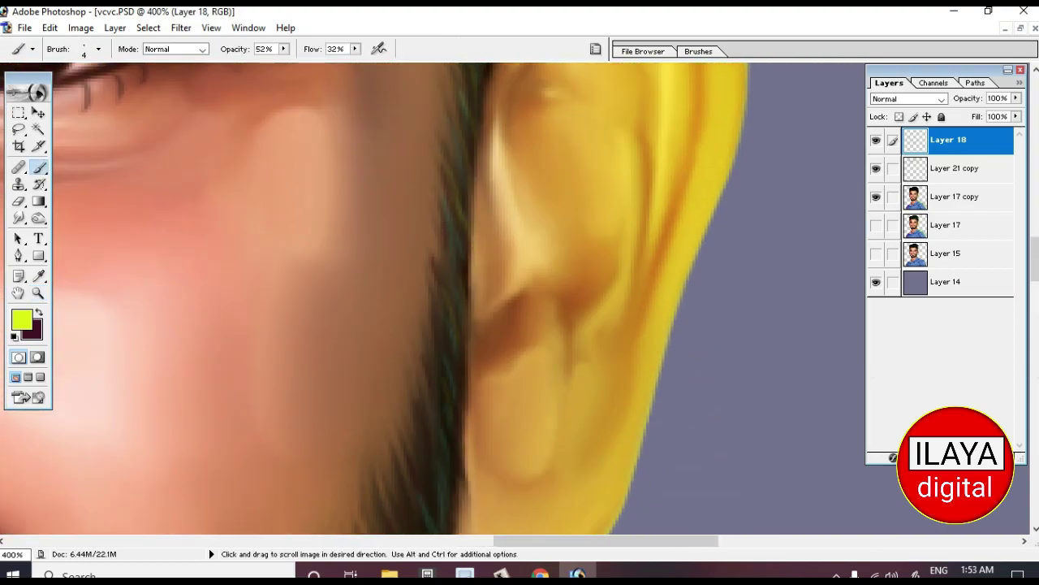
scroll(422, 313, down, 3)
scroll(398, 349, down, 5)
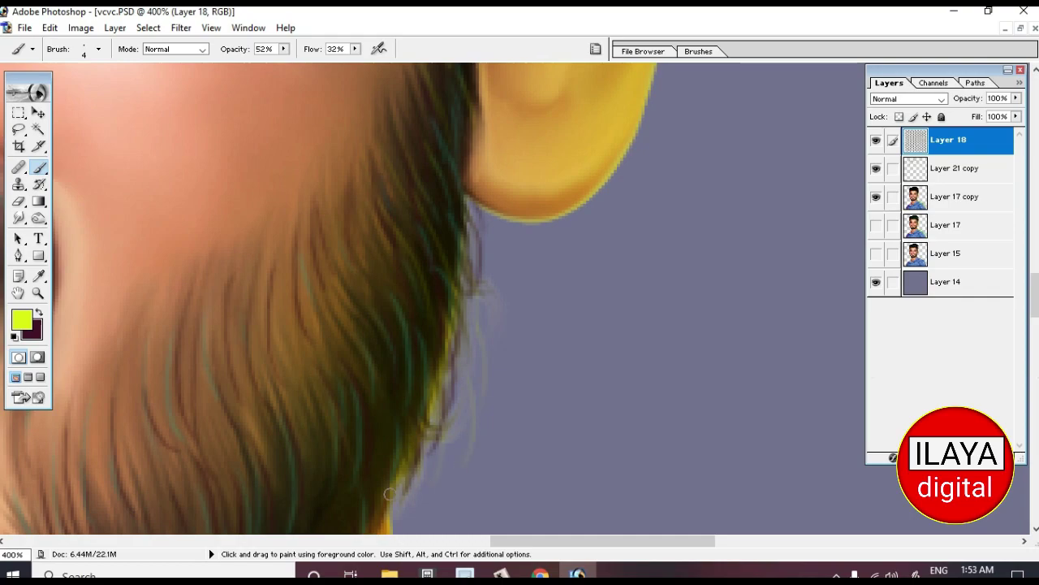
Step: Paint fine yellow-green strands throughout the cheek and jaw beard below the yellow ear
drag(401, 341, 489, 281)
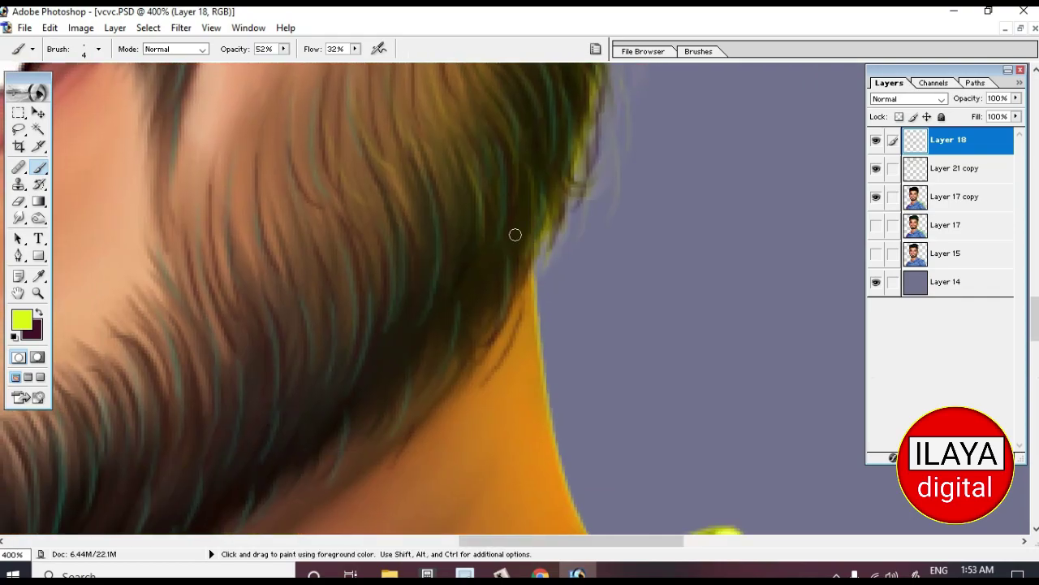
drag(300, 457, 267, 318)
drag(402, 238, 397, 302)
drag(436, 203, 424, 297)
mouse_move(275, 243)
mouse_down()
mouse_move(290, 338)
mouse_move(203, 398)
mouse_up()
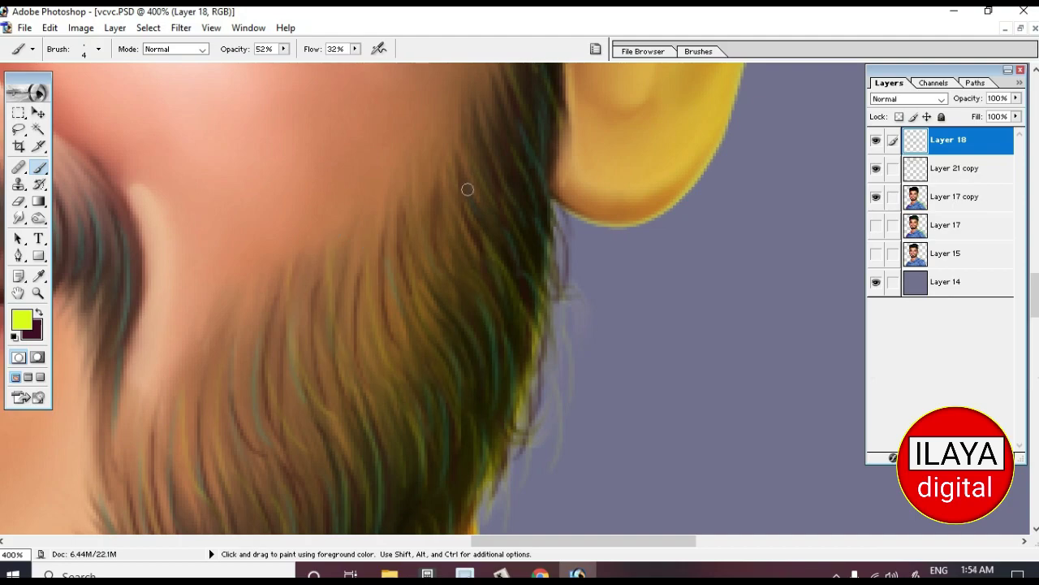
drag(519, 262, 495, 264)
drag(544, 170, 532, 247)
drag(507, 185, 496, 258)
drag(490, 222, 451, 289)
drag(443, 227, 434, 297)
drag(400, 239, 393, 320)
drag(372, 242, 341, 360)
drag(296, 276, 292, 349)
drag(259, 268, 244, 357)
drag(163, 235, 158, 347)
drag(207, 268, 203, 390)
drag(285, 307, 267, 398)
drag(372, 284, 365, 375)
drag(422, 277, 414, 363)
drag(641, 195, 558, 349)
drag(374, 389, 348, 446)
drag(288, 427, 174, 487)
drag(260, 412, 194, 494)
drag(325, 421, 284, 491)
drag(463, 377, 445, 437)
drag(593, 325, 556, 370)
Step: Continue the yellow-green strands from the jaw across the chin beard
scroll(661, 311, left, 5)
drag(544, 219, 540, 318)
drag(508, 213, 503, 294)
drag(365, 154, 356, 261)
drag(211, 136, 206, 218)
drag(155, 118, 146, 208)
drag(167, 159, 162, 280)
drag(284, 193, 283, 286)
drag(323, 209, 329, 276)
drag(390, 208, 382, 321)
drag(487, 246, 479, 360)
drag(210, 286, 203, 360)
drag(414, 371, 382, 437)
drag(569, 400, 503, 437)
Step: Paint yellow-green strands through the beard on the red-ear side and along the chin's lower edge
scroll(431, 109, left, 5)
drag(400, 148, 397, 279)
drag(487, 99, 448, 221)
drag(536, 161, 510, 277)
drag(575, 201, 561, 293)
drag(615, 264, 606, 349)
scroll(568, 325, down, 10)
drag(357, 146, 352, 184)
drag(401, 213, 390, 302)
drag(422, 248, 417, 305)
drag(499, 410, 505, 491)
drag(414, 367, 404, 472)
scroll(423, 390, down, 5)
drag(483, 199, 446, 312)
drag(536, 231, 499, 329)
drag(537, 268, 504, 385)
drag(391, 246, 383, 318)
drag(341, 248, 334, 336)
Step: Paint thin yellow-green strands down the narrow sideburn beside the red ear
scroll(361, 243, up, 5)
scroll(378, 365, up, 3)
drag(363, 270, 354, 337)
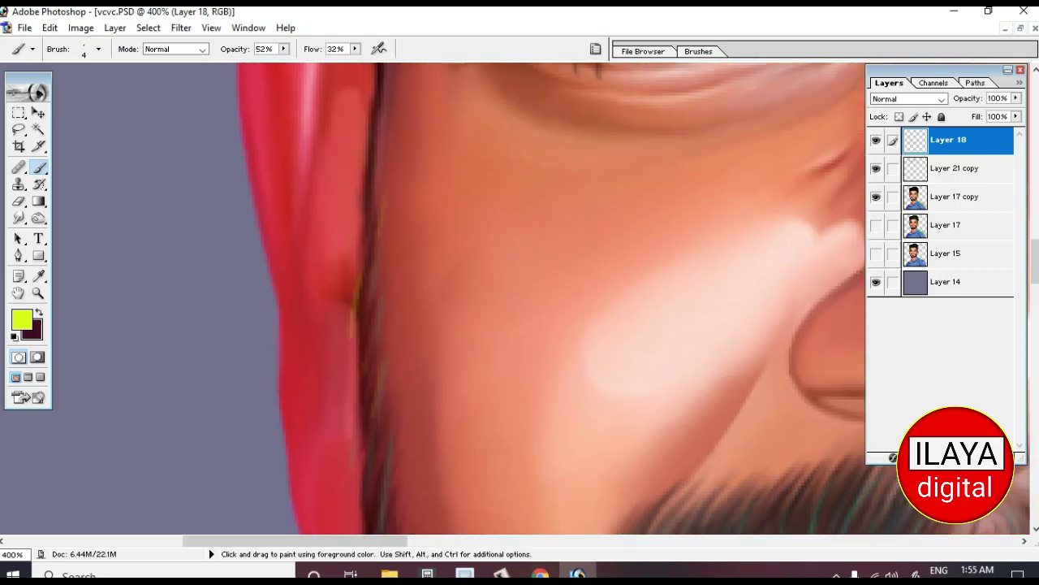
scroll(378, 364, down, 3)
drag(373, 238, 367, 340)
Step: Paint yellow-green strands in the tuft below the lower lip, the moustache and the middle of the chin beard
scroll(385, 397, right, 10)
scroll(385, 397, down, 3)
scroll(568, 284, down, 3)
drag(476, 303, 463, 338)
drag(617, 292, 584, 318)
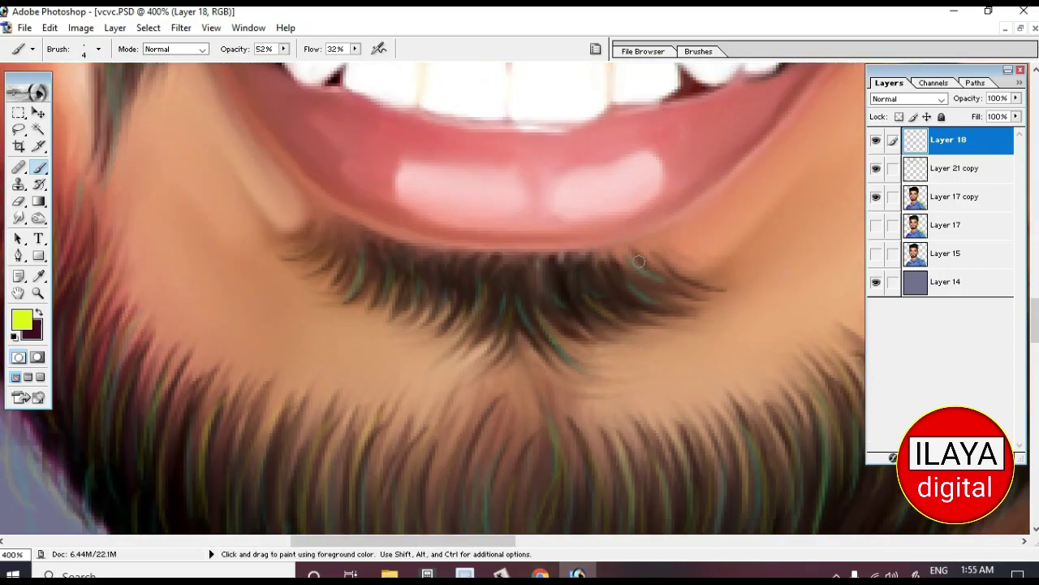
scroll(641, 281, up, 3)
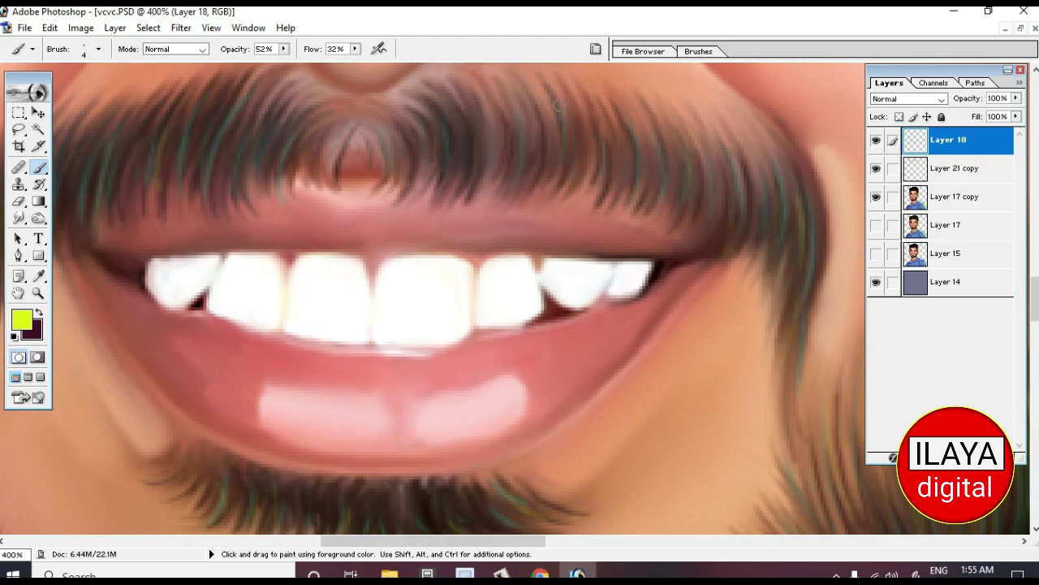
scroll(313, 146, down, 9)
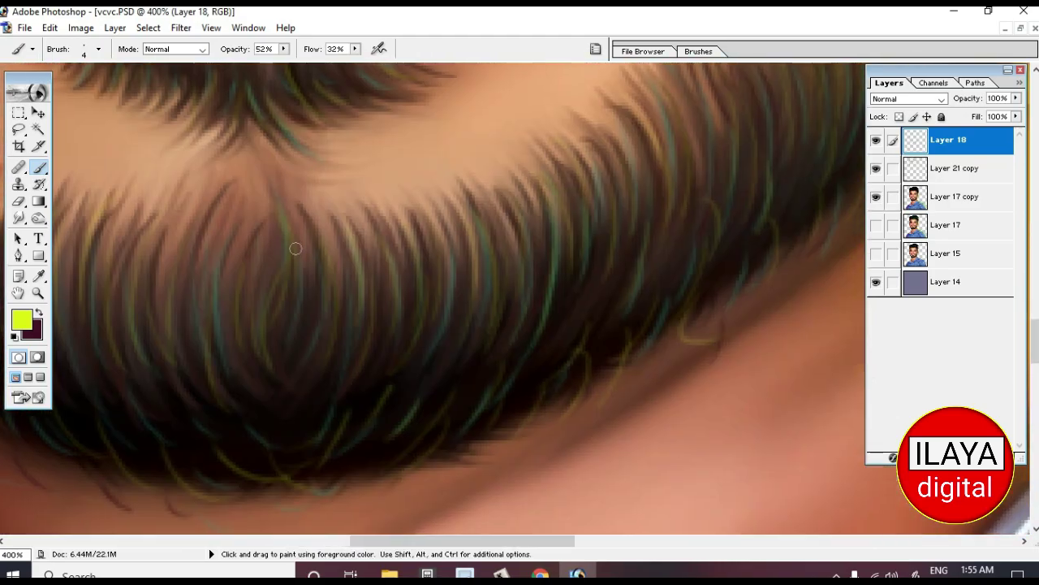
Step: Set the foreground colour to pale cyan #D9FFFE and the flow to 51%, and paint highlight strands in the lower-lip tuft and jaw beard
click(21, 320)
click(831, 173)
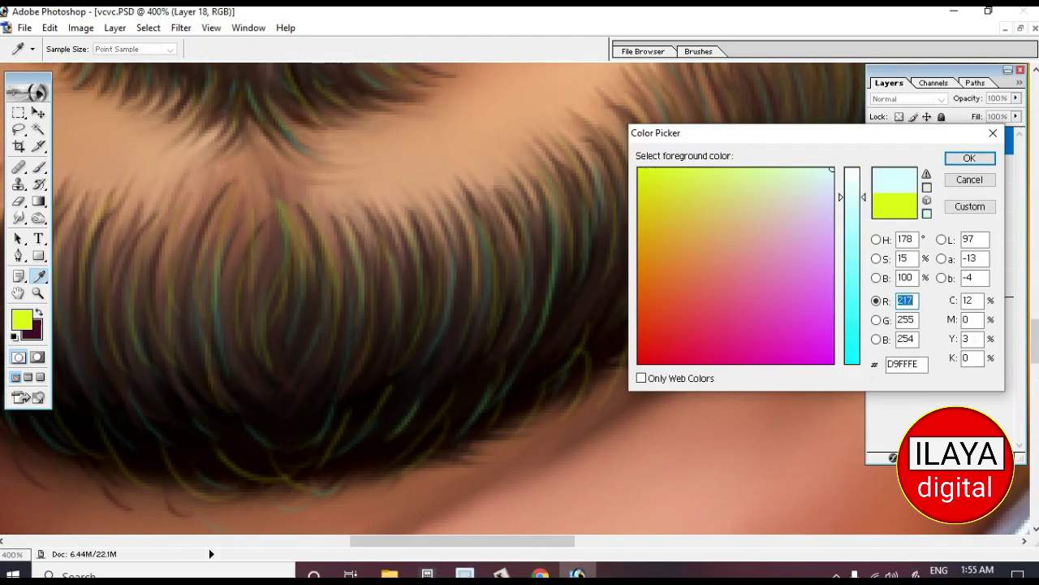
key(Return)
key(b)
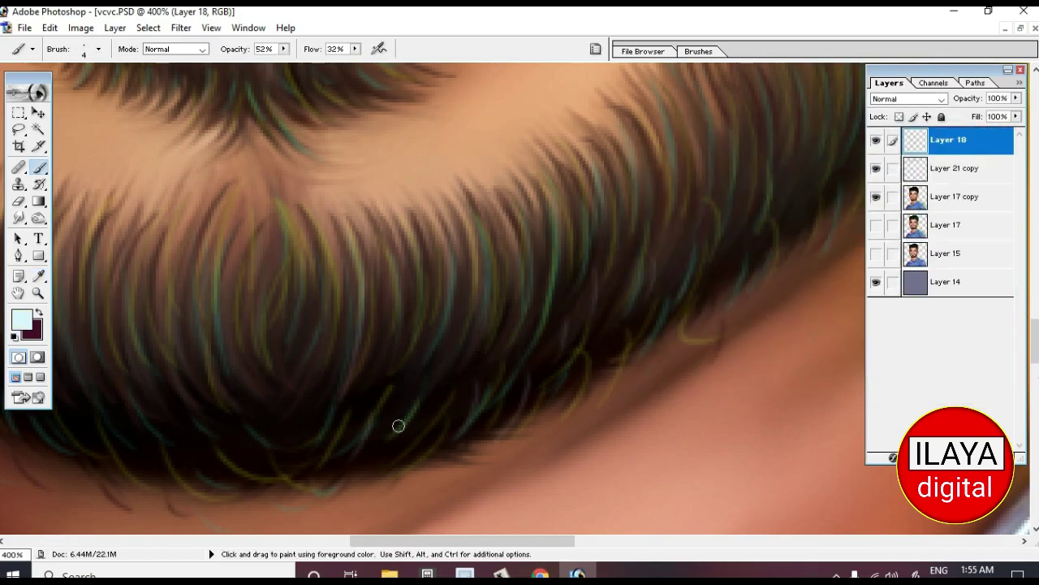
scroll(377, 396, up, 5)
key(shift+5)
key(shift+1)
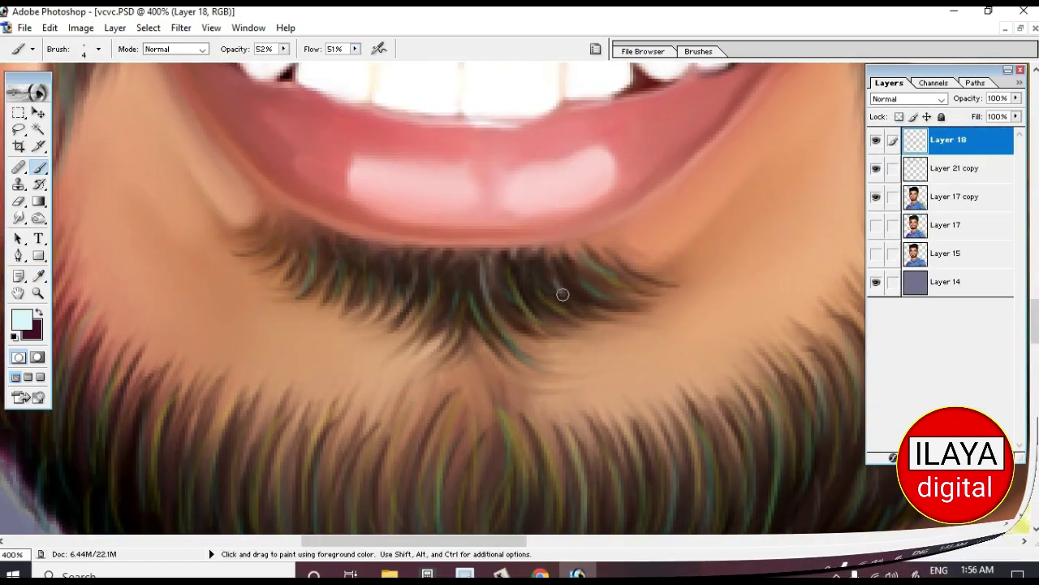
drag(549, 269, 842, 520)
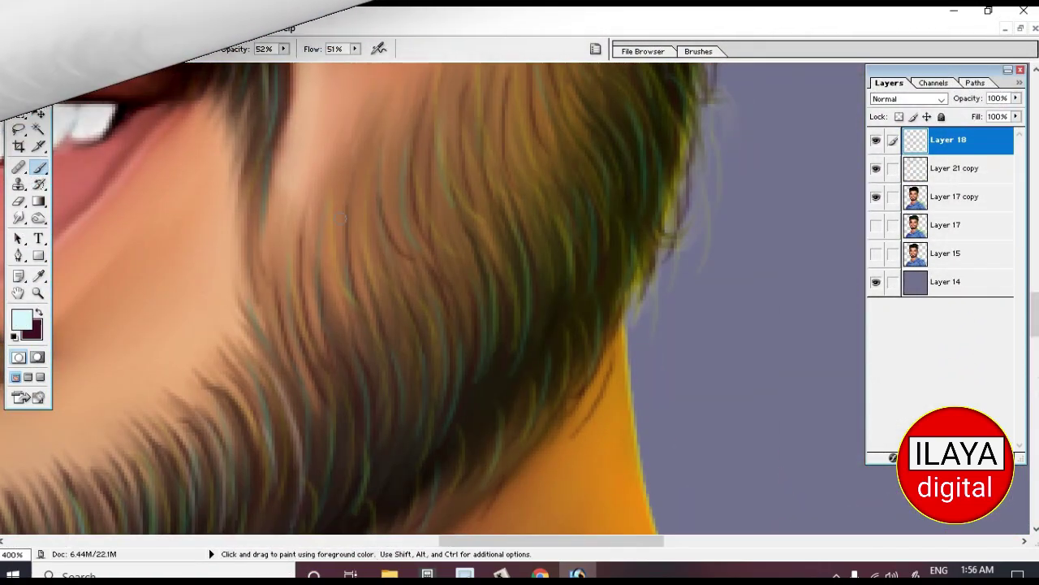
Step: Paint pale cyan highlight strands through the jaw beard on the yellow-ear side, down to its lower edge
drag(507, 260, 495, 361)
drag(487, 294, 479, 414)
drag(439, 325, 431, 447)
drag(378, 385, 381, 450)
drag(328, 391, 324, 459)
drag(414, 351, 418, 450)
drag(635, 205, 638, 276)
drag(568, 335, 539, 443)
drag(504, 406, 495, 483)
drag(487, 479, 528, 276)
drag(370, 344, 314, 429)
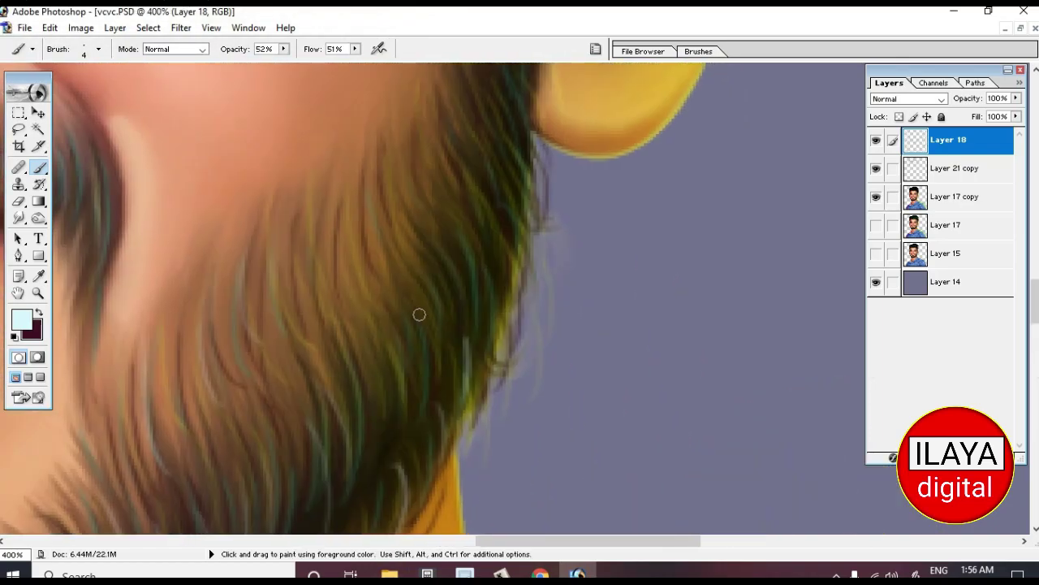
Step: Paint pale cyan highlight strands across the cheek beard and along its outer edge beneath the yellow ear
drag(431, 308, 405, 408)
drag(390, 354, 375, 435)
drag(495, 207, 465, 262)
drag(558, 151, 501, 258)
drag(501, 358, 489, 390)
mouse_move(503, 365)
mouse_down()
mouse_move(568, 374)
mouse_move(573, 479)
mouse_up()
drag(350, 341, 325, 459)
drag(410, 323, 397, 365)
drag(471, 209, 468, 257)
drag(520, 167, 511, 300)
mouse_move(491, 307)
mouse_down()
mouse_move(468, 359)
mouse_move(471, 504)
mouse_up()
drag(518, 129, 509, 372)
mouse_move(503, 309)
mouse_down()
mouse_move(505, 381)
mouse_move(568, 105)
mouse_up()
drag(520, 488, 617, 163)
mouse_move(366, 341)
mouse_down()
mouse_move(438, 117)
mouse_move(424, 167)
mouse_up()
drag(404, 254, 409, 307)
drag(425, 346, 447, 429)
mouse_move(438, 143)
mouse_down()
mouse_move(431, 200)
mouse_move(455, 325)
mouse_up()
drag(487, 284, 485, 378)
drag(485, 378, 477, 343)
drag(519, 390, 479, 203)
mouse_move(497, 118)
mouse_down()
mouse_move(494, 193)
mouse_move(463, 284)
mouse_up()
drag(483, 261, 504, 378)
drag(560, 341, 539, 432)
drag(617, 410, 638, 486)
drag(605, 268, 613, 341)
drag(624, 284, 642, 400)
drag(676, 361, 680, 427)
drag(735, 342, 752, 491)
drag(795, 393, 807, 484)
drag(559, 146, 525, 268)
mouse_move(569, 185)
mouse_down()
mouse_move(578, 355)
mouse_move(594, 426)
mouse_up()
drag(649, 422, 487, 197)
drag(357, 114, 369, 207)
drag(446, 189, 487, 293)
drag(527, 260, 558, 306)
drag(606, 267, 585, 337)
drag(618, 341, 666, 488)
drag(577, 252, 542, 384)
drag(495, 244, 488, 321)
drag(443, 180, 389, 288)
drag(426, 133, 504, 568)
drag(568, 162, 528, 490)
scroll(647, 290, right, 5)
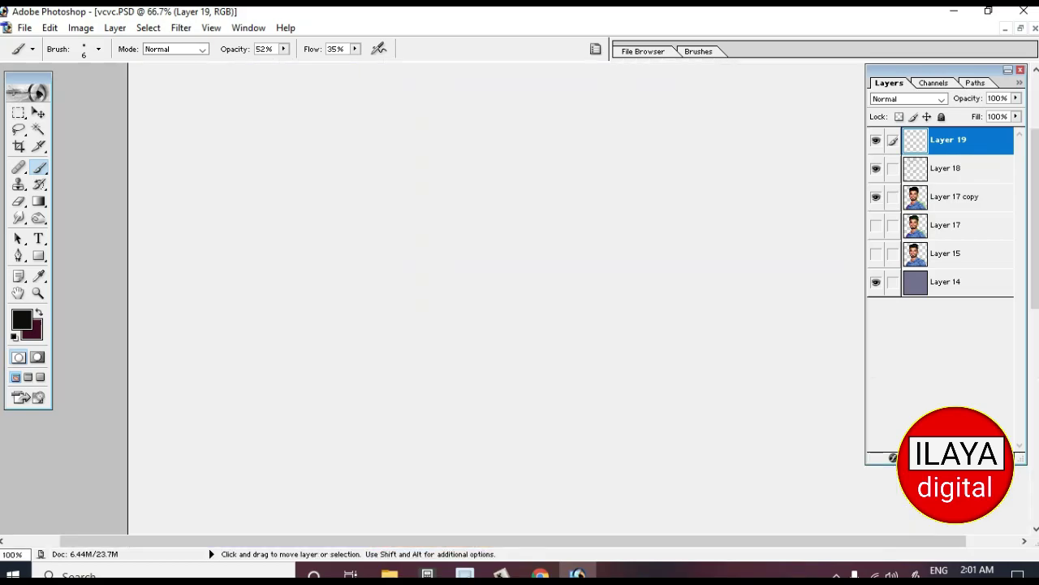
key(ctrl+plus)
key(ctrl+plus)
drag(399, 203, 399, 536)
scroll(455, 300, right, 5)
key(ctrl+minus)
key(ctrl+minus)
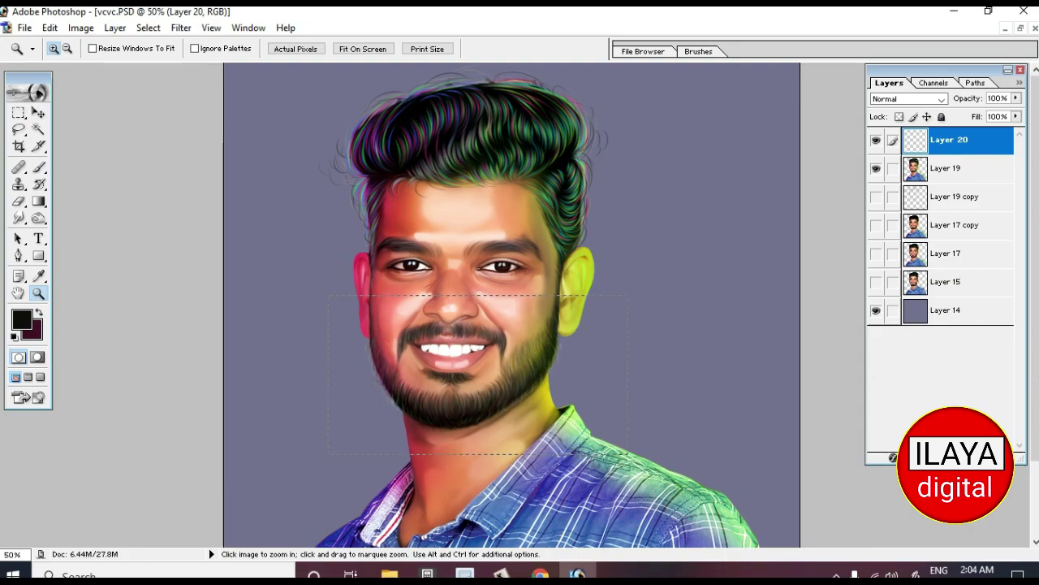
Step: Set the foreground colour to yellow-green and paint strands along the chin's lower edge and up the red-ear side of the jaw
drag(306, 297, 590, 453)
click(22, 320)
click(794, 170)
key(Return)
key(b)
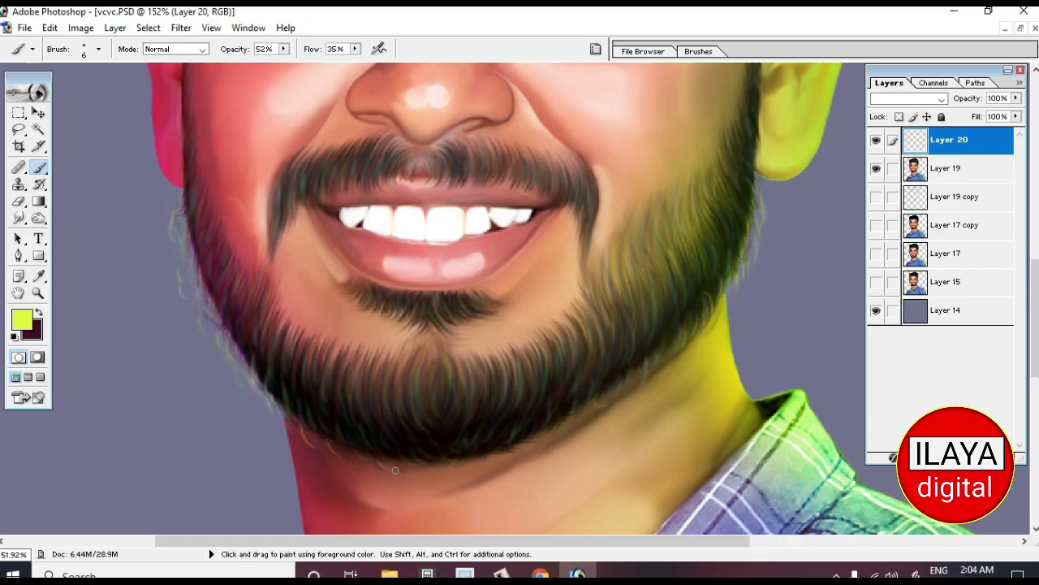
drag(331, 416, 430, 453)
drag(272, 351, 198, 228)
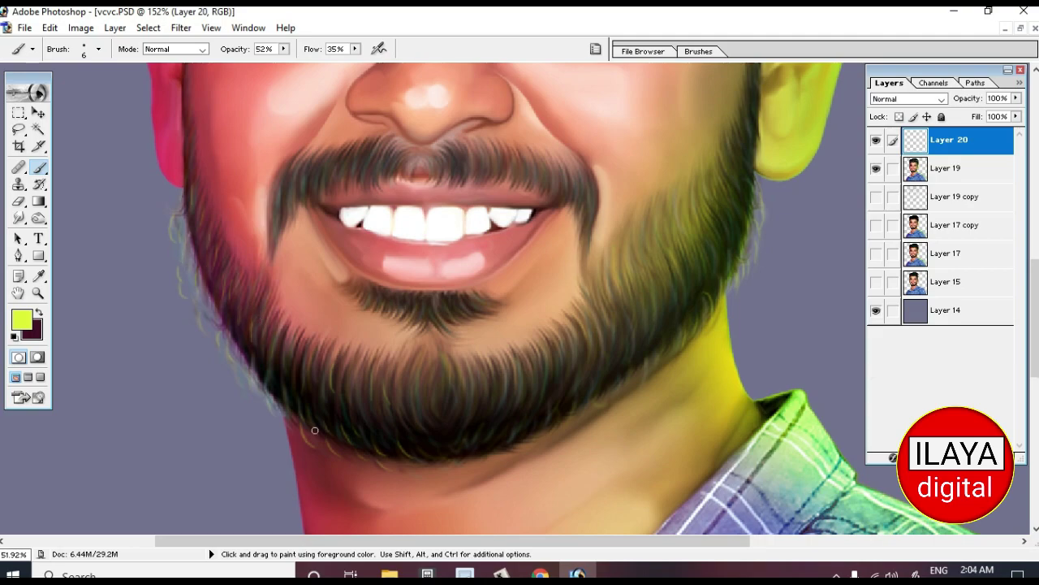
Step: Paint yellow-green strands through the middle of the chin beard and up the jaw toward the yellow ear
drag(393, 407, 424, 428)
drag(464, 382, 503, 397)
mouse_move(599, 334)
mouse_down()
mouse_move(615, 326)
mouse_move(558, 423)
mouse_up()
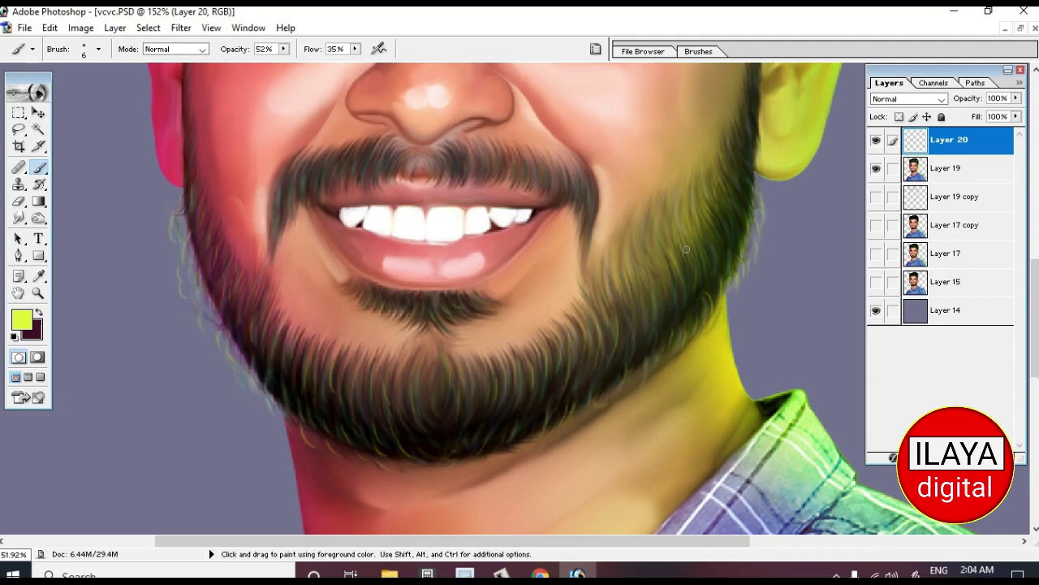
drag(743, 133, 706, 295)
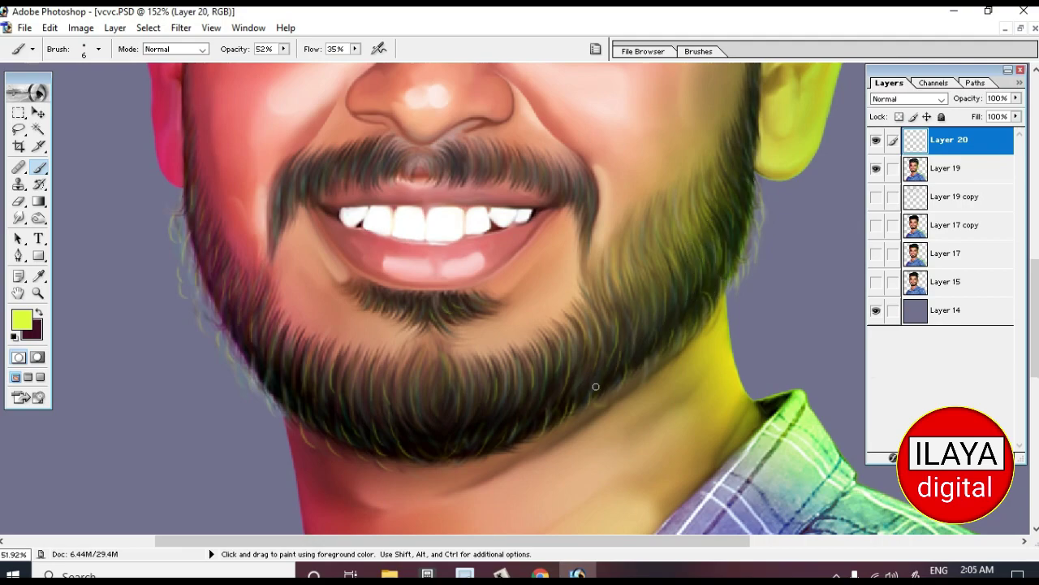
Step: Set the foreground colour to off-white #F6F8E9 and paint highlight strands in the middle of the chin beard and the adjoining yellow-ear side
key(i)
click(21, 319)
click(647, 173)
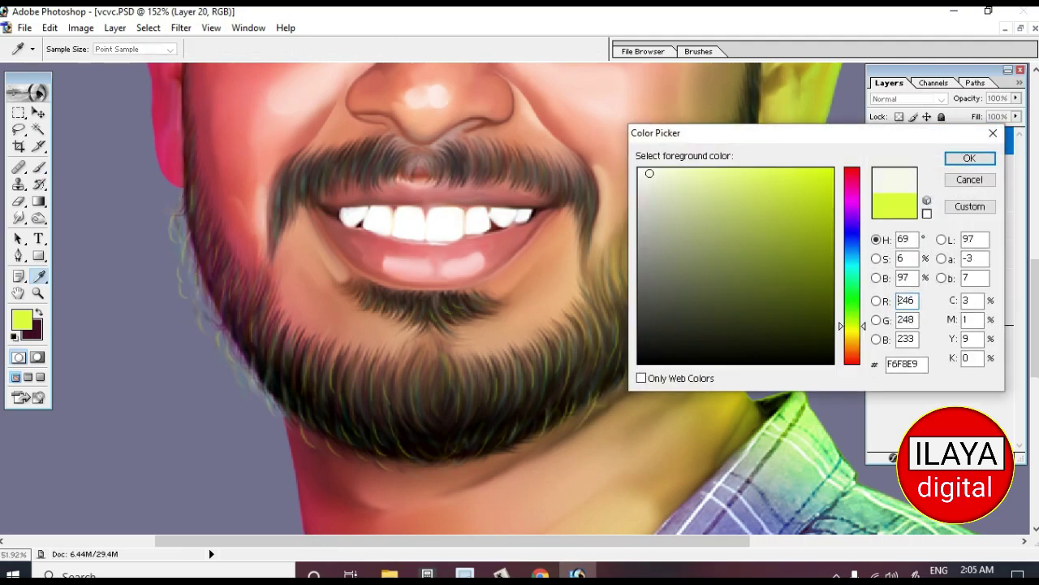
click(970, 157)
key(b)
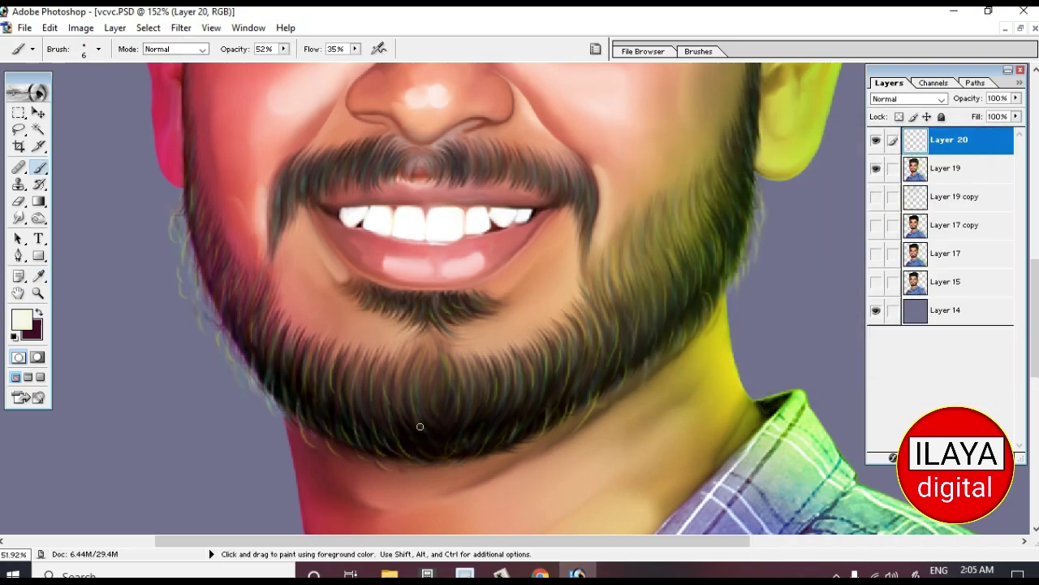
mouse_move(527, 388)
mouse_down()
mouse_move(557, 357)
mouse_move(608, 378)
mouse_up()
drag(443, 386, 444, 420)
drag(395, 376, 394, 419)
Step: Paint off-white highlight strands along the jaw beard on the red-ear side
drag(373, 355, 373, 397)
mouse_move(352, 359)
mouse_down()
mouse_move(351, 398)
mouse_move(332, 390)
mouse_up()
drag(304, 357, 304, 376)
drag(273, 336, 272, 357)
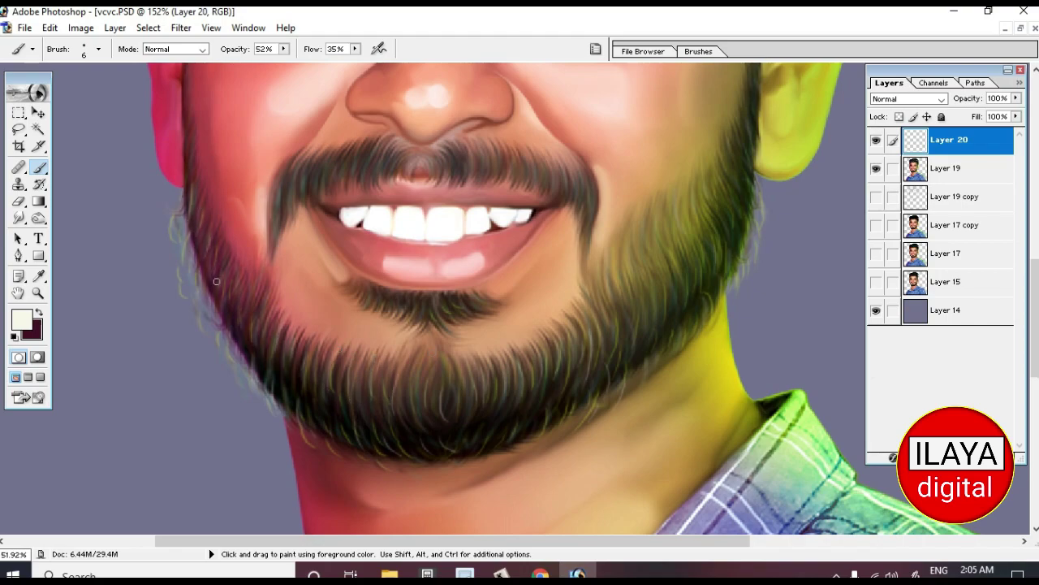
drag(218, 275, 217, 301)
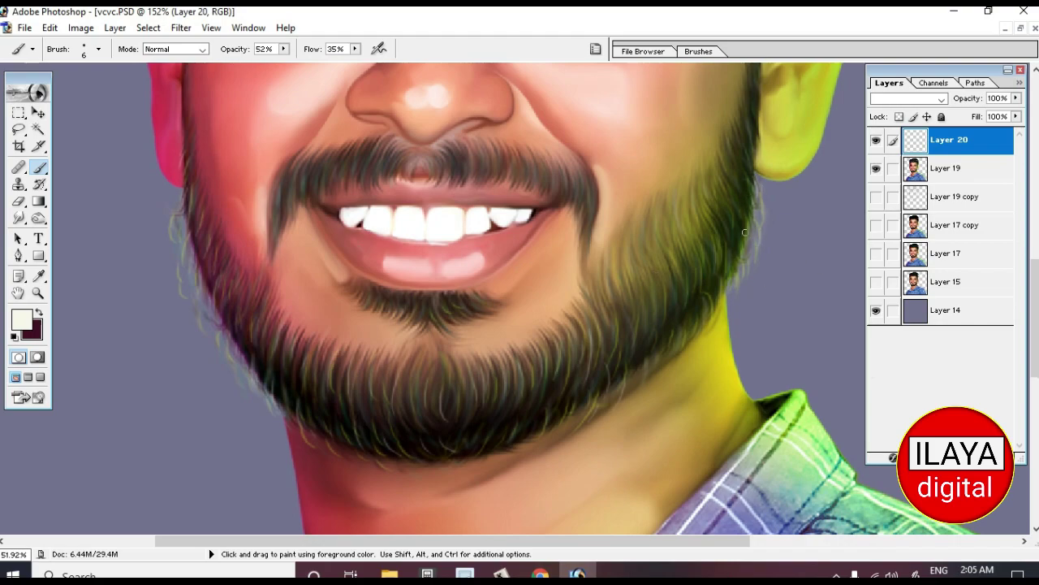
Step: Paint off-white highlight strands in the sideburn and jaw beard below the yellow ear
mouse_move(751, 104)
mouse_down()
mouse_move(751, 123)
mouse_move(756, 111)
mouse_up()
drag(724, 214, 724, 250)
drag(705, 236, 703, 282)
scroll(731, 84, up, 3)
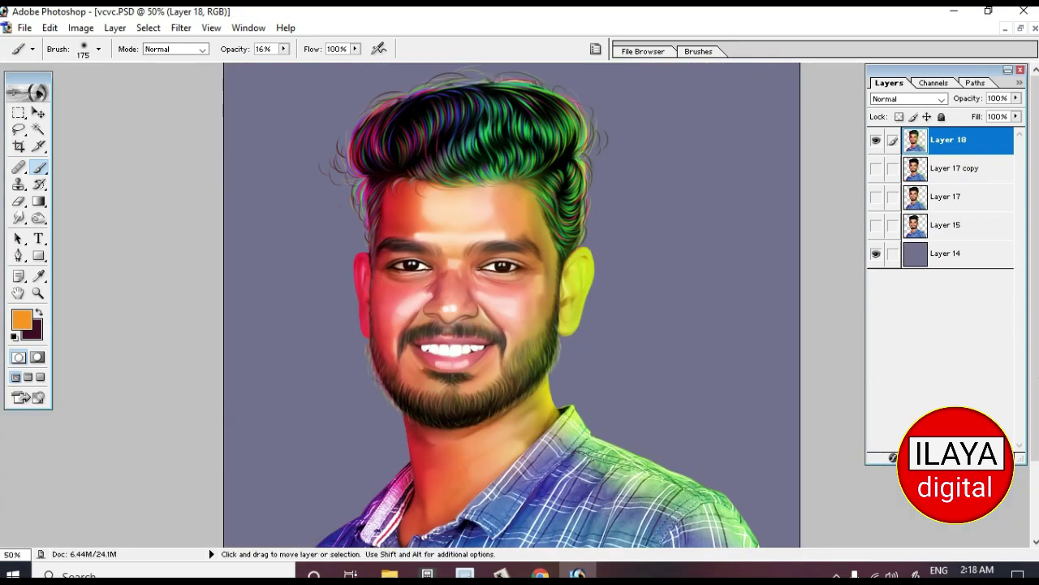
Step: Try a hue of -12 on Layer 18 with Hue/Saturation, and apply a milder negative shift
key(ctrl+u)
key(shift+Down)
key(Down)
key(Down)
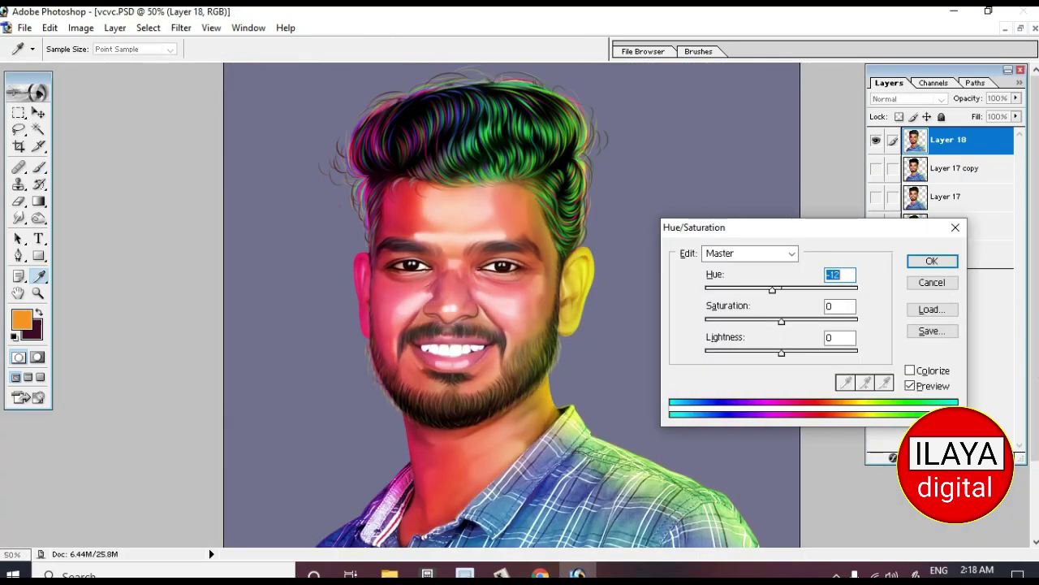
key(shift+Up)
key(Return)
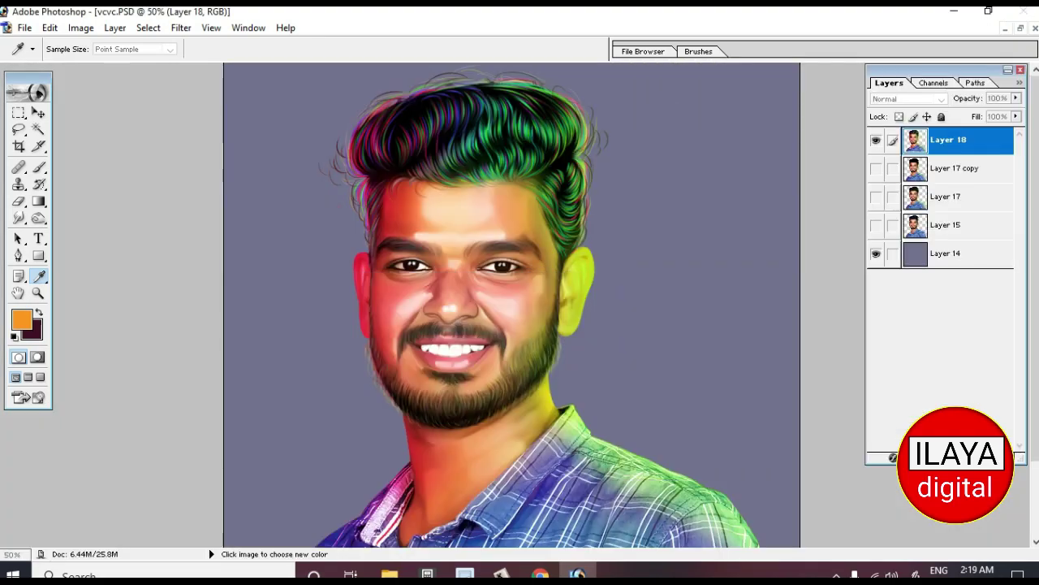
Step: Compare small positive and negative hue shifts on Layer 18 with Hue/Saturation and apply a hue of +1
key(ctrl+u)
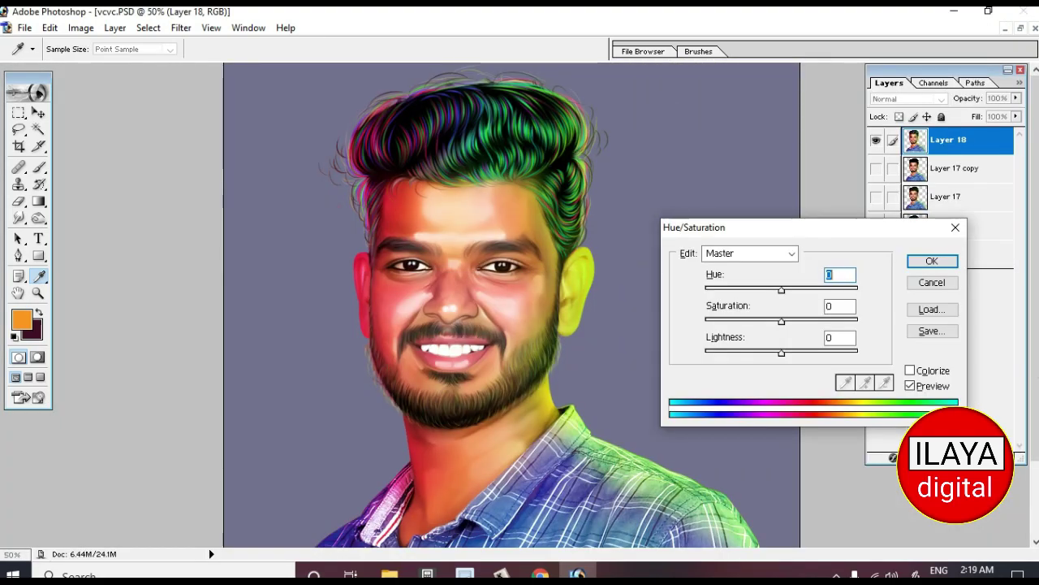
key(Up)
key(Up)
key(Up)
key(Up)
key(Up)
key(Down)
key(Down)
key(Down)
key(Down)
key(Down)
key(Down)
key(Down)
key(Down)
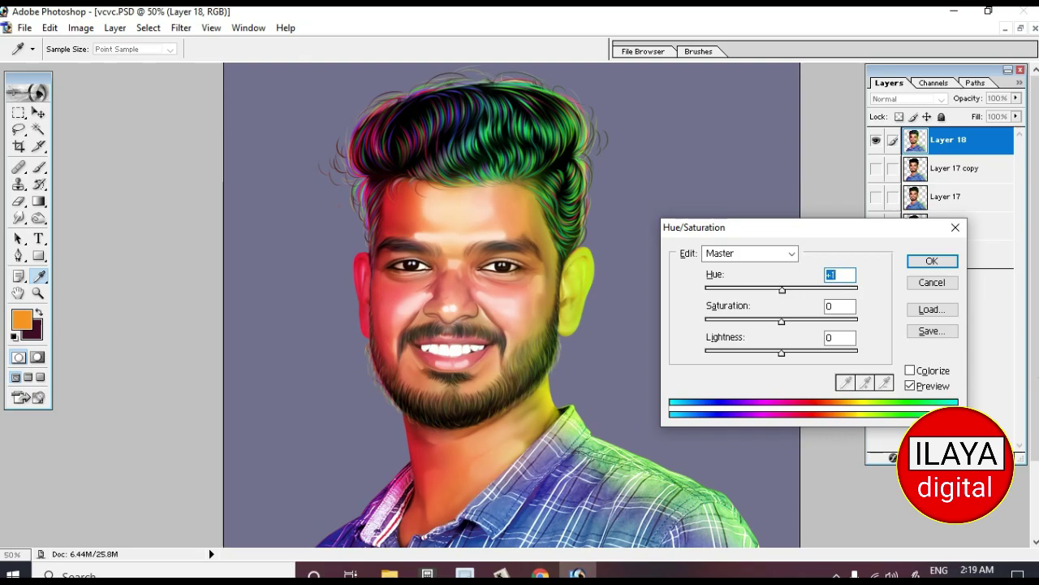
key(Return)
key(b)
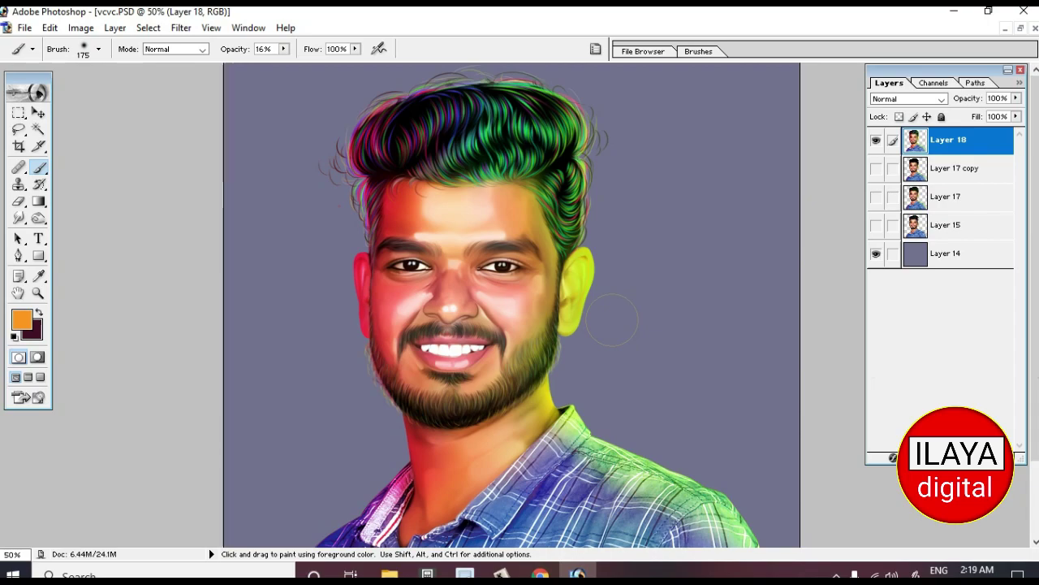
Step: Examine the hair, beard, shirt and face up close to check the painted details
key(ctrl+equal)
key(ctrl+equal)
scroll(612, 319, up, 3)
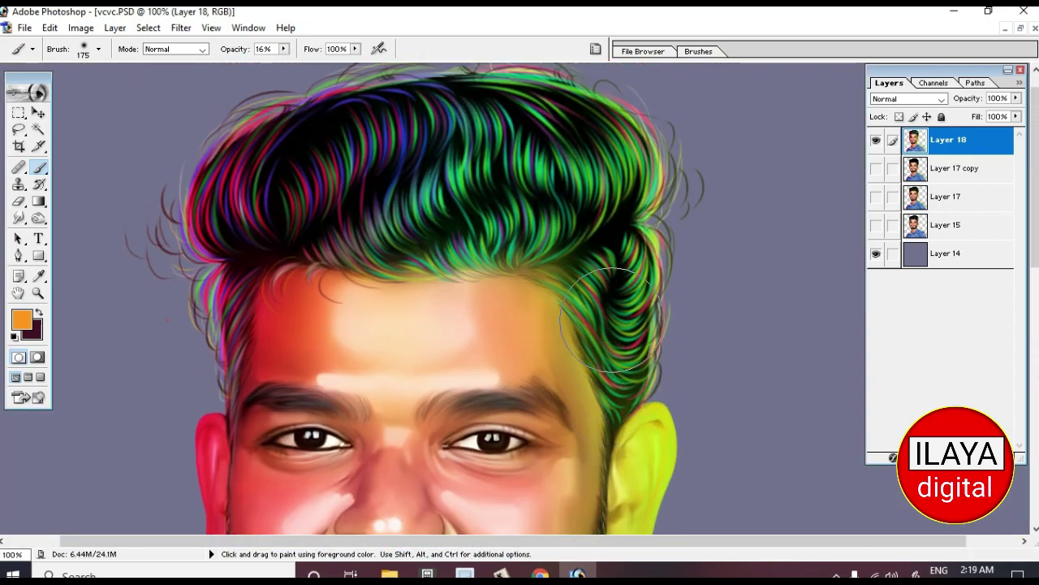
scroll(612, 319, down, 5)
scroll(612, 319, down, 6)
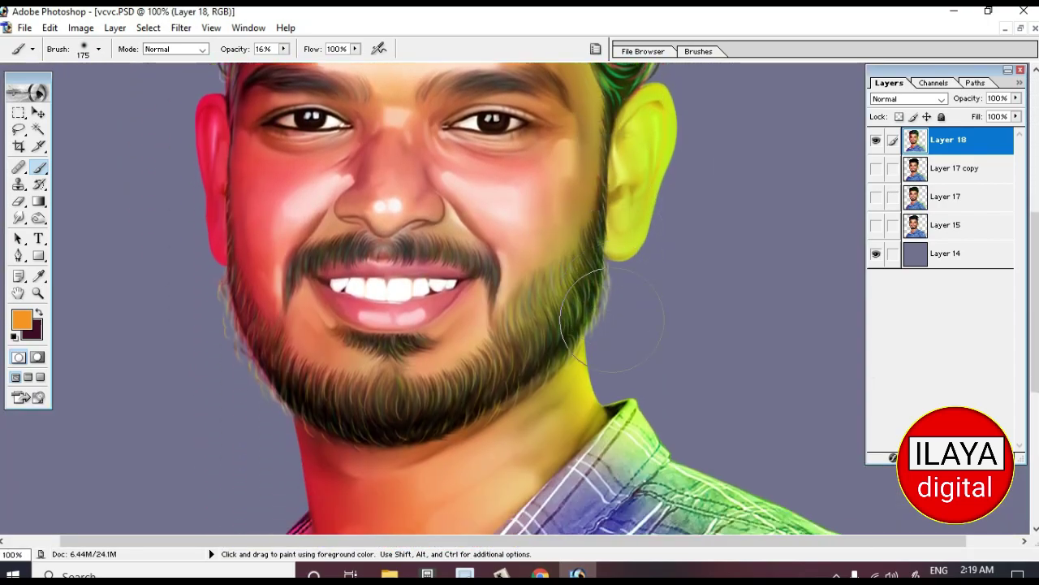
key(z)
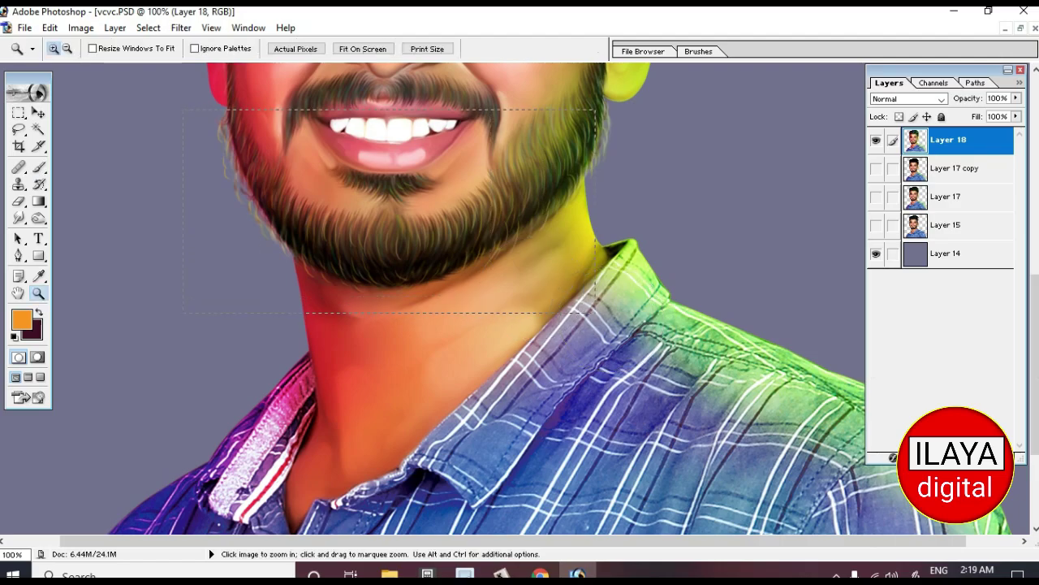
drag(597, 312, 597, 312)
key(ctrl+equal)
scroll(455, 300, up, 3)
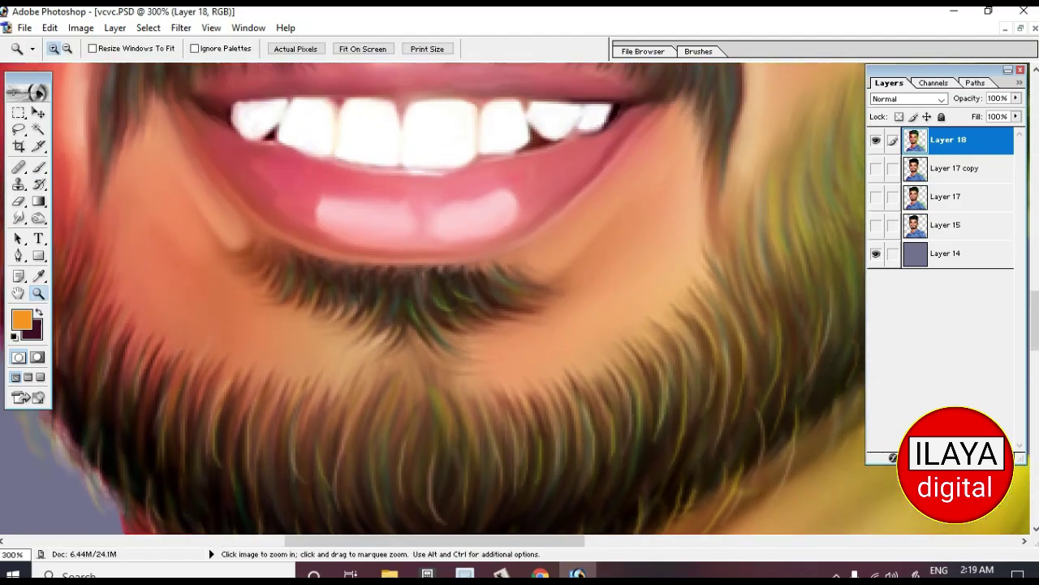
scroll(520, 299, up, 5)
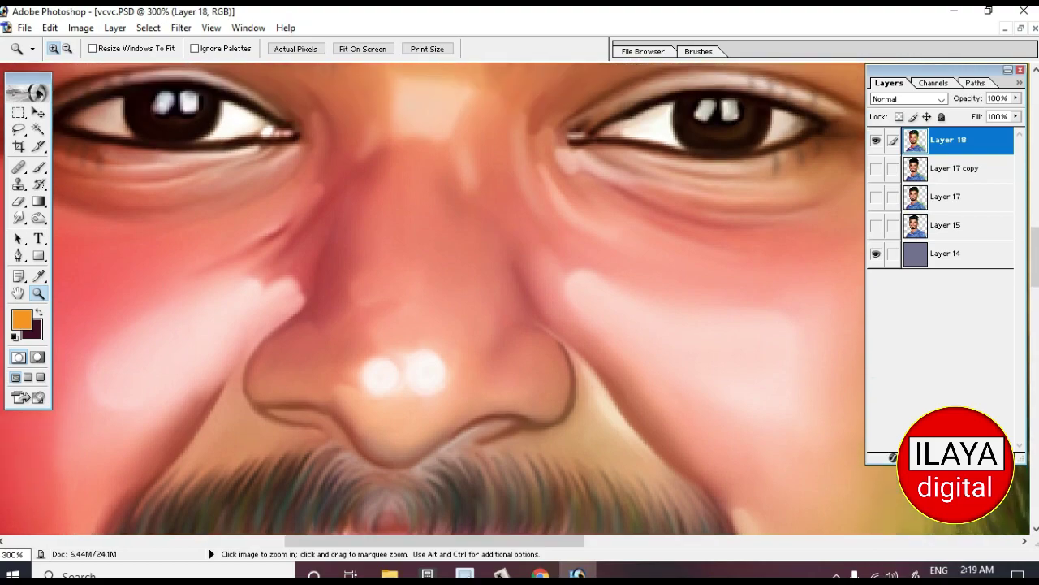
Step: Choose a soft Smudge brush, reduce it to size 20, and smudge the white highlights on the nose tip
scroll(439, 301, down, 5)
key(r)
right_click(427, 295)
click(677, 436)
key(Return)
key(bracketleft)
key(bracketleft)
key(bracketleft)
key(bracketleft)
key(bracketleft)
key(bracketleft)
key(bracketleft)
key(bracketleft)
drag(397, 283, 425, 301)
key(ctrl+z)
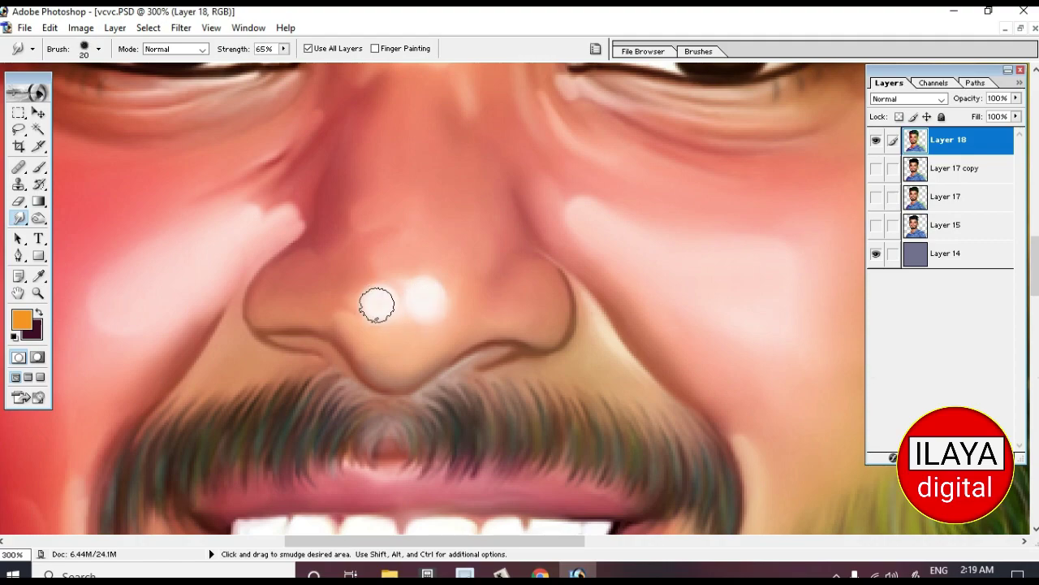
key(ctrl+z)
Step: Smudge the white highlights on the yellow-ear side cheek and the nose tip, reducing the brush to size 20
key(ctrl+minus)
key(ctrl+minus)
key(ctrl+minus)
key(z)
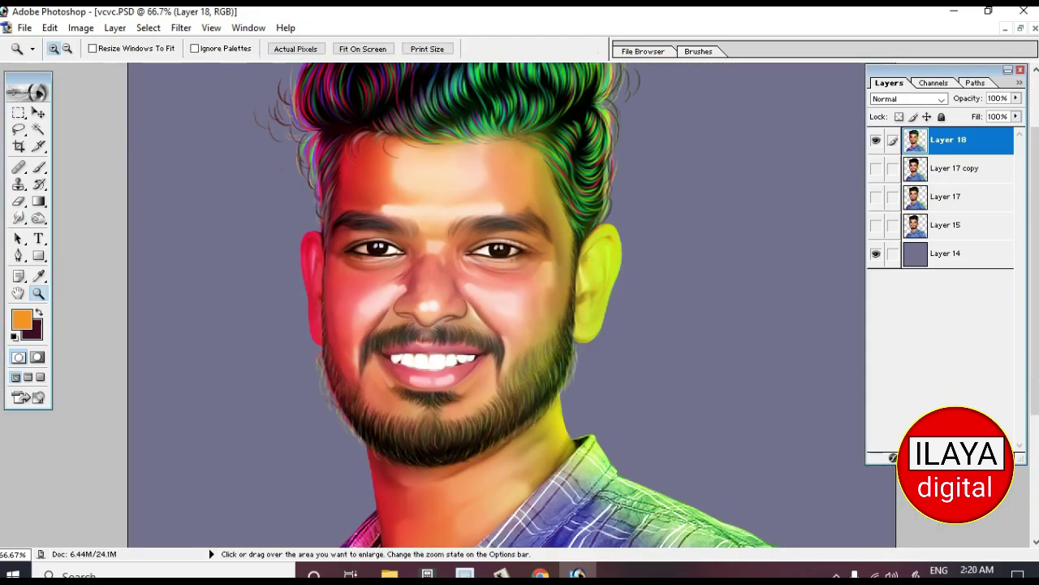
drag(244, 237, 549, 380)
key(ctrl+plus)
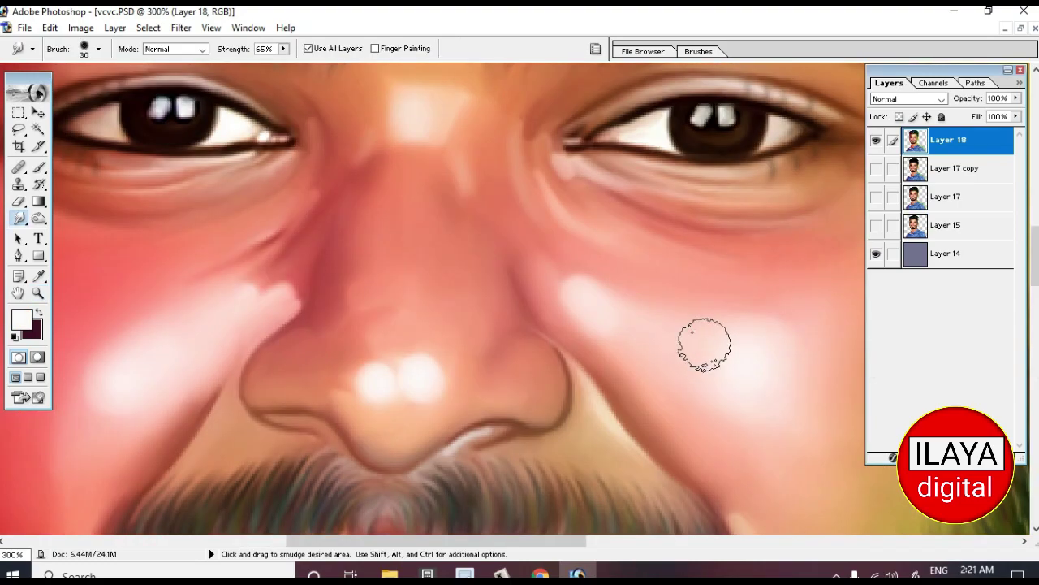
key(bracketleft)
key(bracketleft)
key(bracketleft)
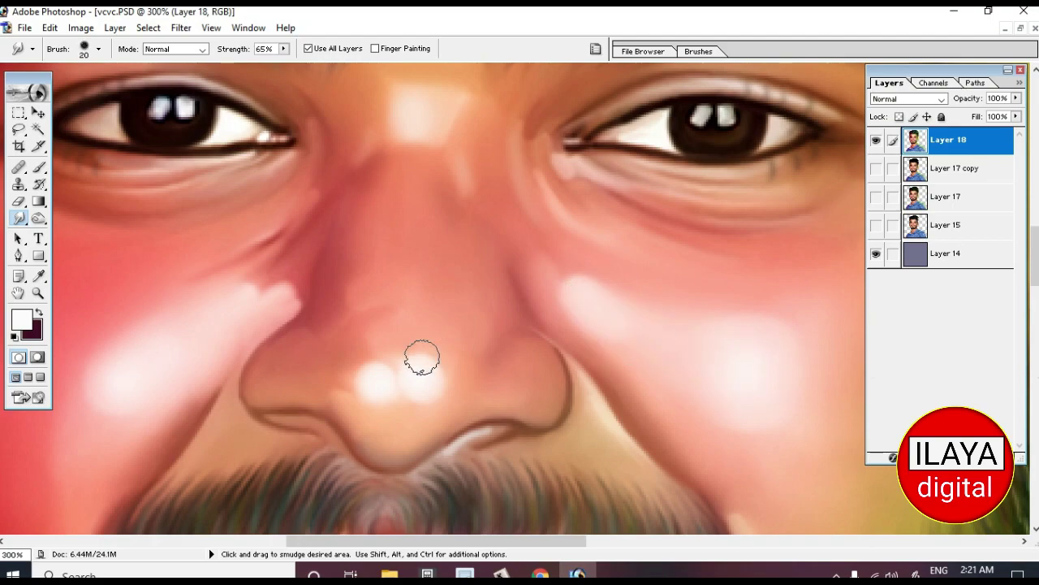
Step: Smudge the pale highlight beside the moustache's end on the yellow-ear side with a size 20 brush
scroll(420, 355, down, 3)
key(bracketright)
key(bracketright)
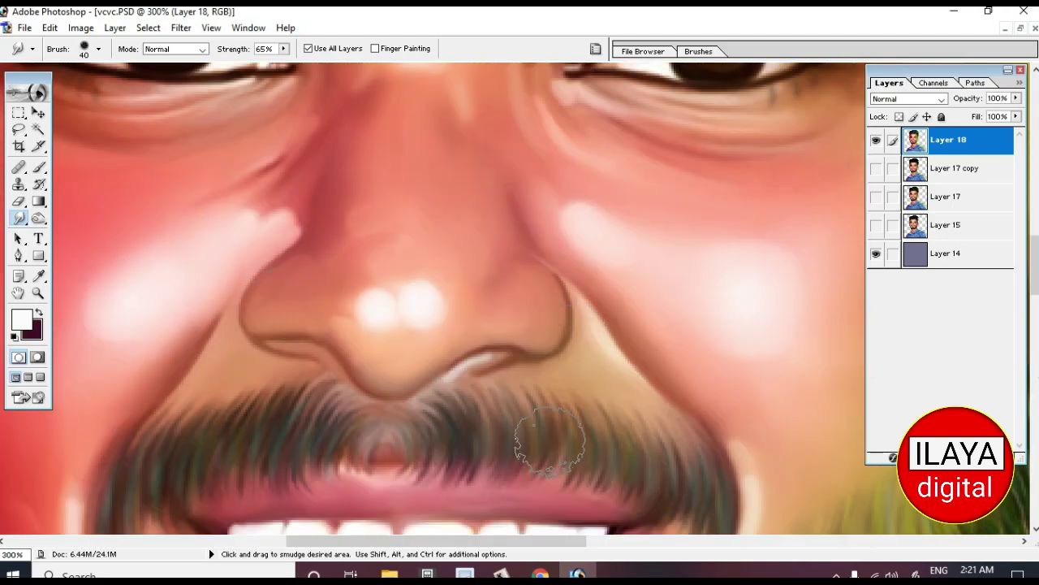
scroll(406, 301, down, 8)
scroll(569, 296, right, 7)
key(bracketleft)
key(bracketleft)
key(bracketleft)
key(bracketleft)
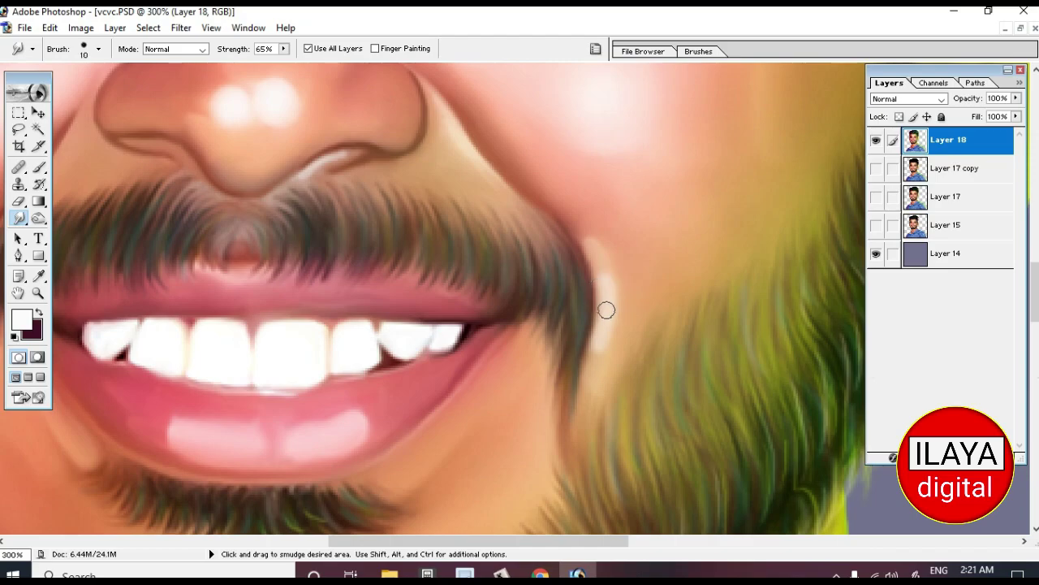
key(bracketright)
drag(608, 313, 596, 243)
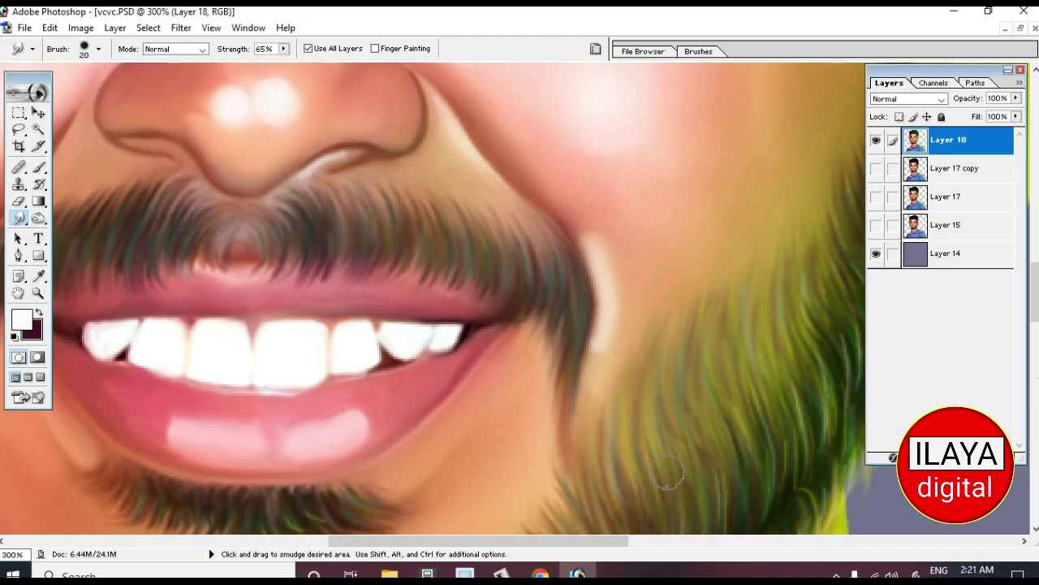
Step: Smudge the highlights beside the moustache's end on the red-ear side and on the lower lip with a size 10 brush
scroll(667, 472, left, 5)
scroll(668, 473, down, 2)
scroll(487, 366, right, 2)
scroll(487, 365, up, 1)
key(bracketleft)
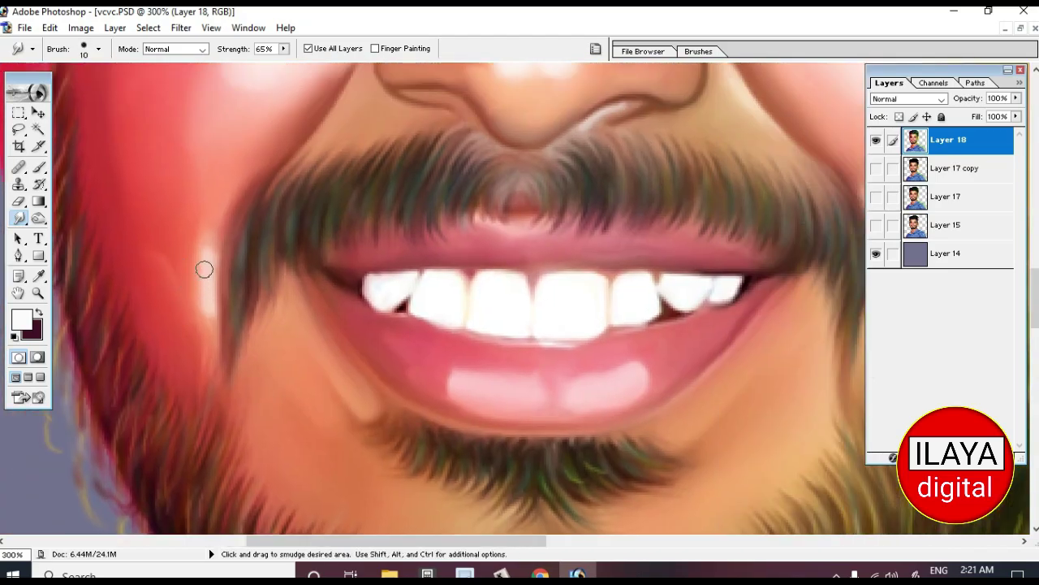
mouse_move(206, 276)
mouse_down()
mouse_move(207, 255)
mouse_move(207, 325)
mouse_move(141, 318)
mouse_move(265, 325)
mouse_move(306, 308)
mouse_move(293, 321)
mouse_up()
scroll(207, 324, down, 2)
scroll(207, 325, right, 6)
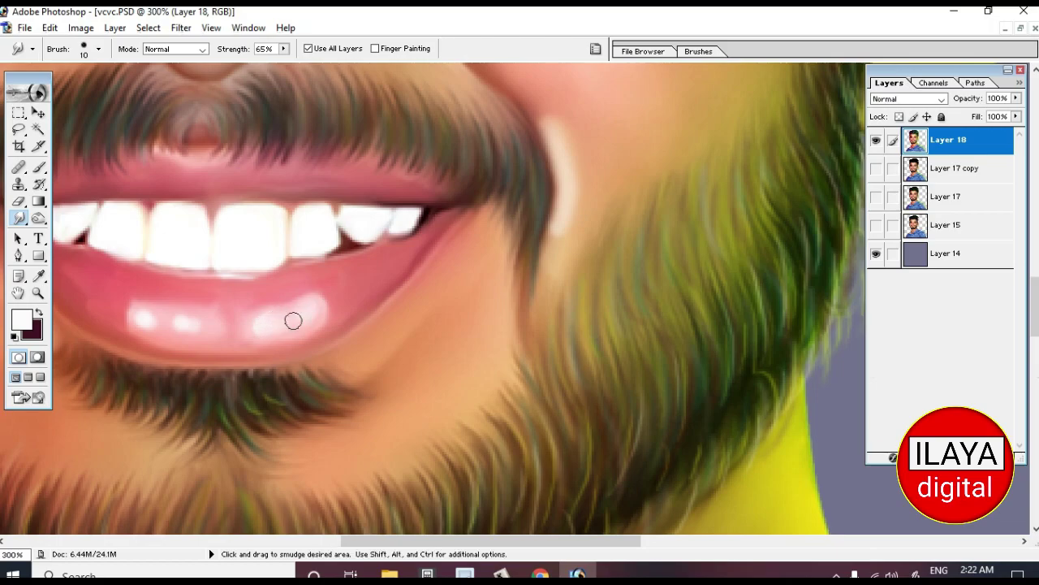
drag(181, 320, 144, 322)
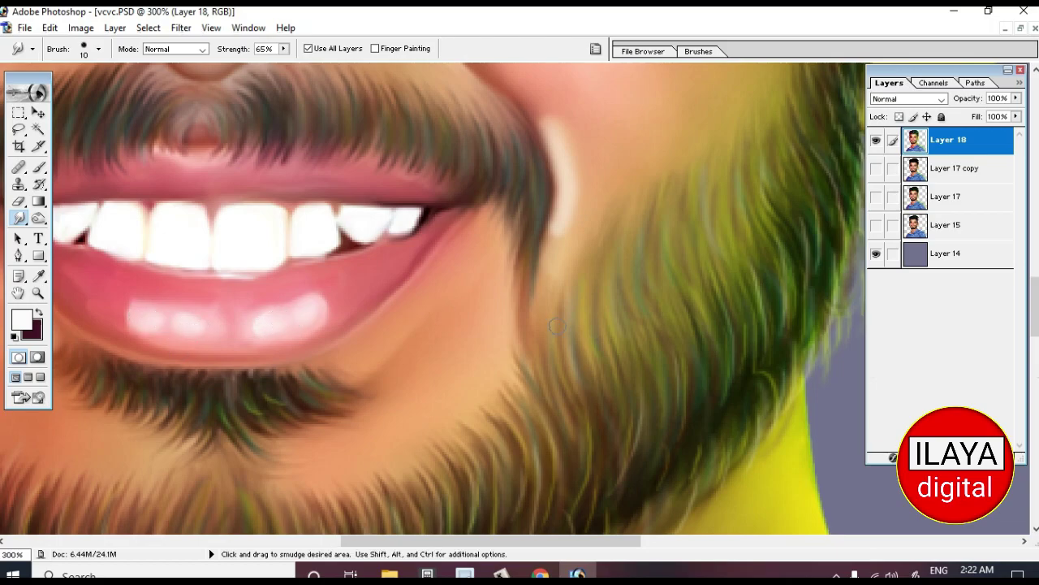
Step: Soften the pale highlight beside the moustache's end on the yellow-ear side, using a size 20 brush at 60% strength
scroll(557, 326, up, 3)
key(bracketright)
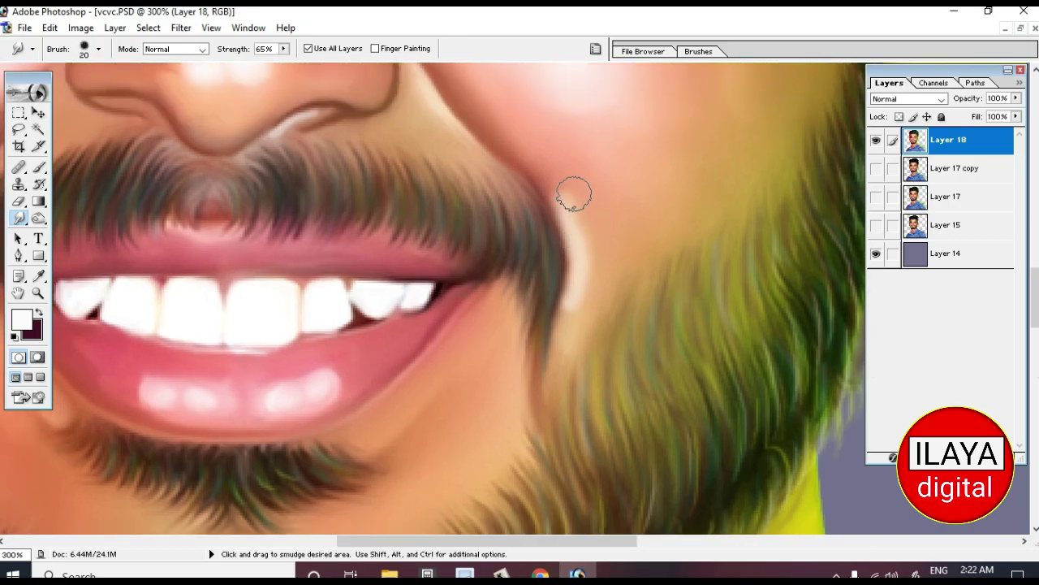
key(6)
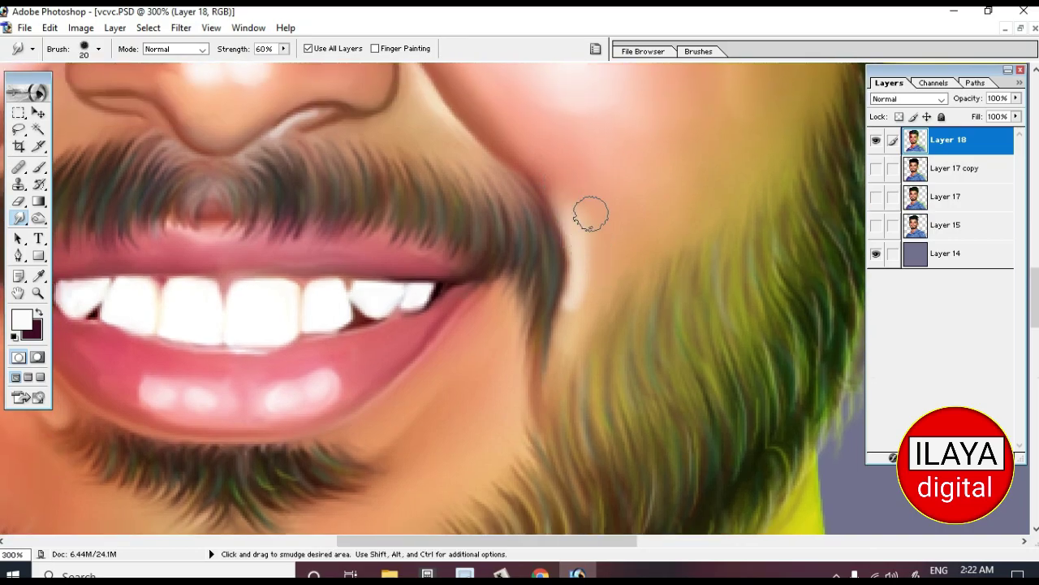
Step: Reduce the Smudge brush to size 8 and blend the highlights beneath the yellow-ear side eye, from its inner corner along the lower lid
scroll(580, 311, up, 8)
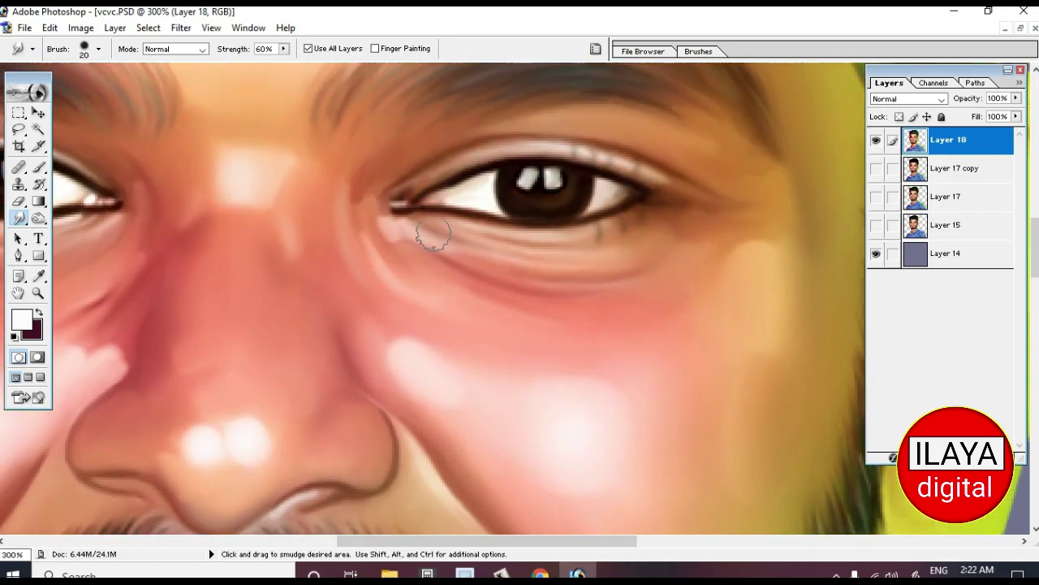
scroll(406, 279, down, 1)
key(bracketleft)
key(bracketleft)
key(bracketleft)
mouse_move(387, 267)
mouse_down()
mouse_move(383, 255)
mouse_move(390, 266)
mouse_up()
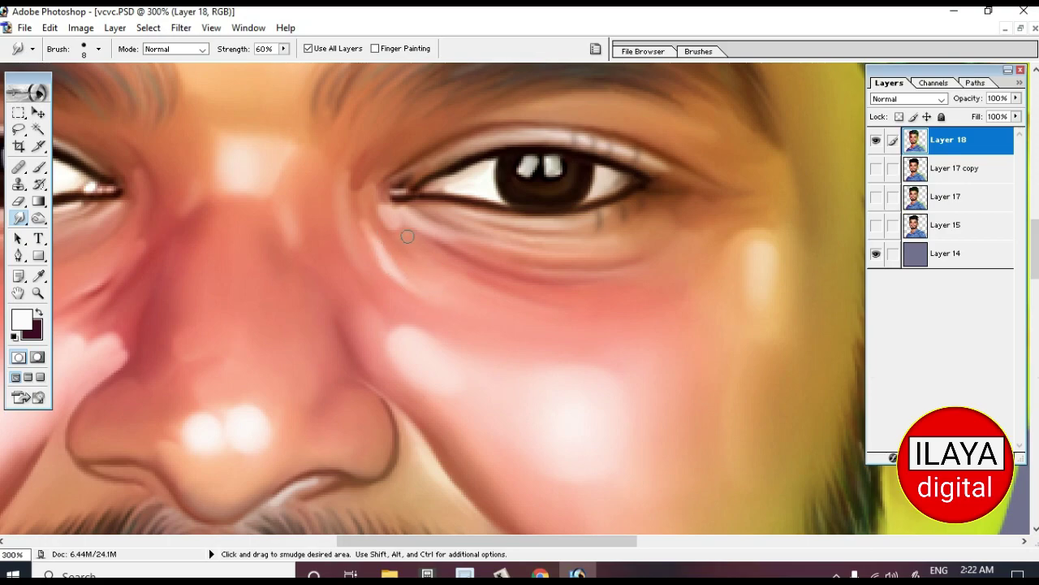
drag(552, 255, 536, 224)
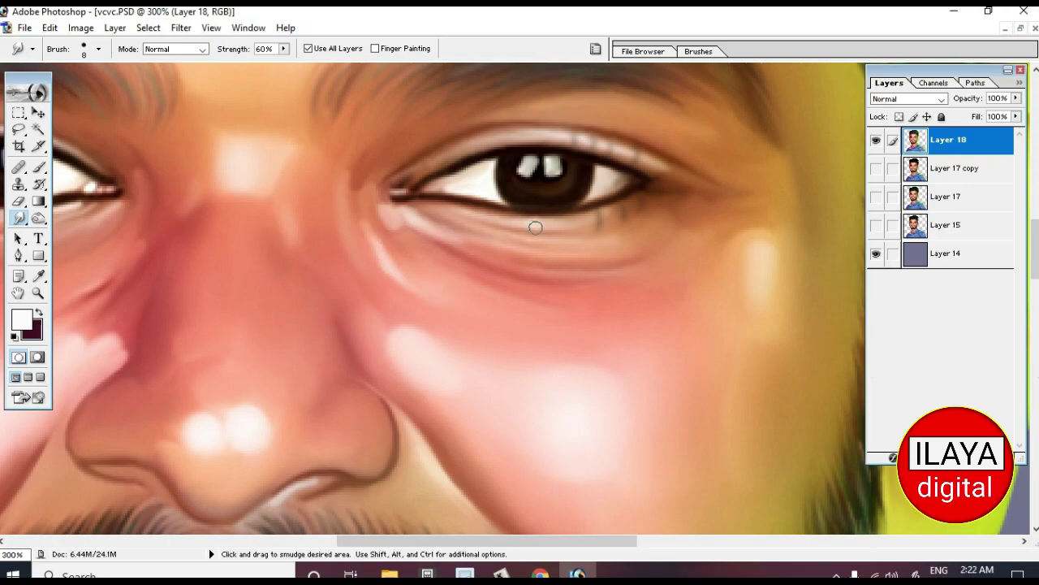
Step: Smudge the small highlights flanking the nose bridge and around the red-ear side eye's inner corner with a size 8 brush
scroll(568, 235, up, 2)
scroll(568, 385, left, 5)
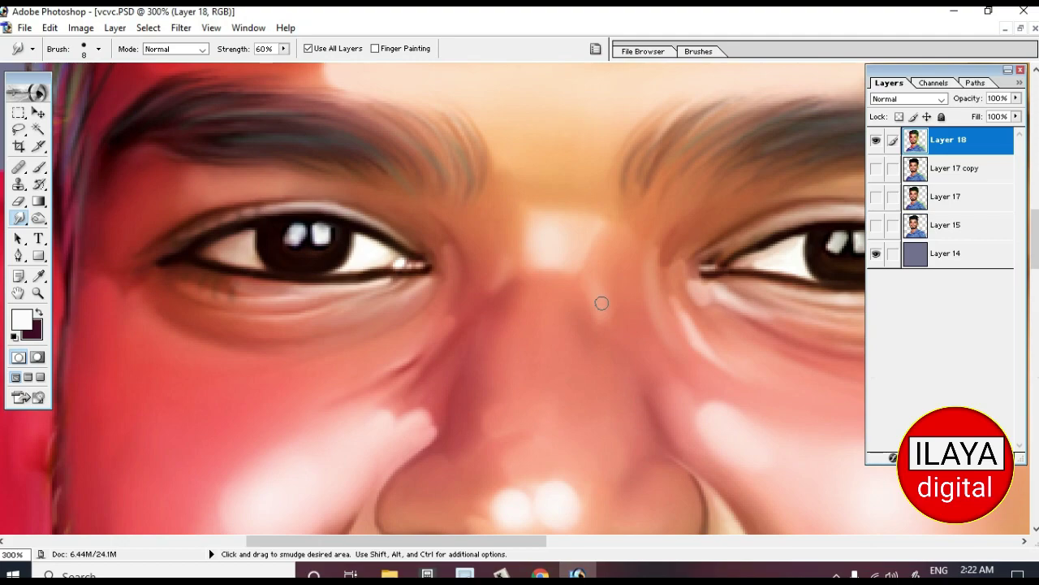
drag(602, 309, 592, 282)
drag(499, 280, 490, 289)
drag(404, 355, 391, 372)
scroll(414, 366, down, 3)
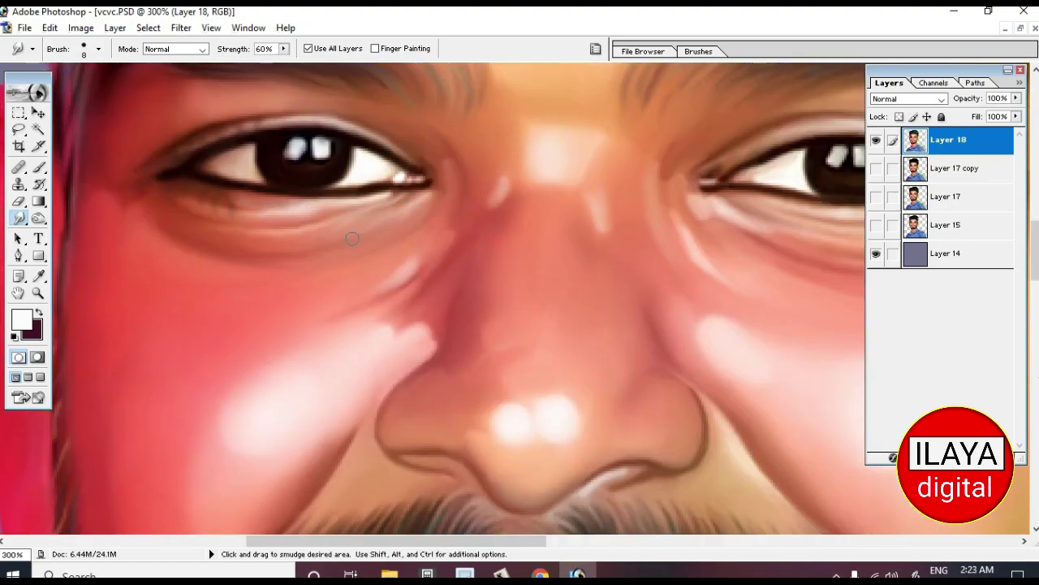
scroll(443, 251, up, 3)
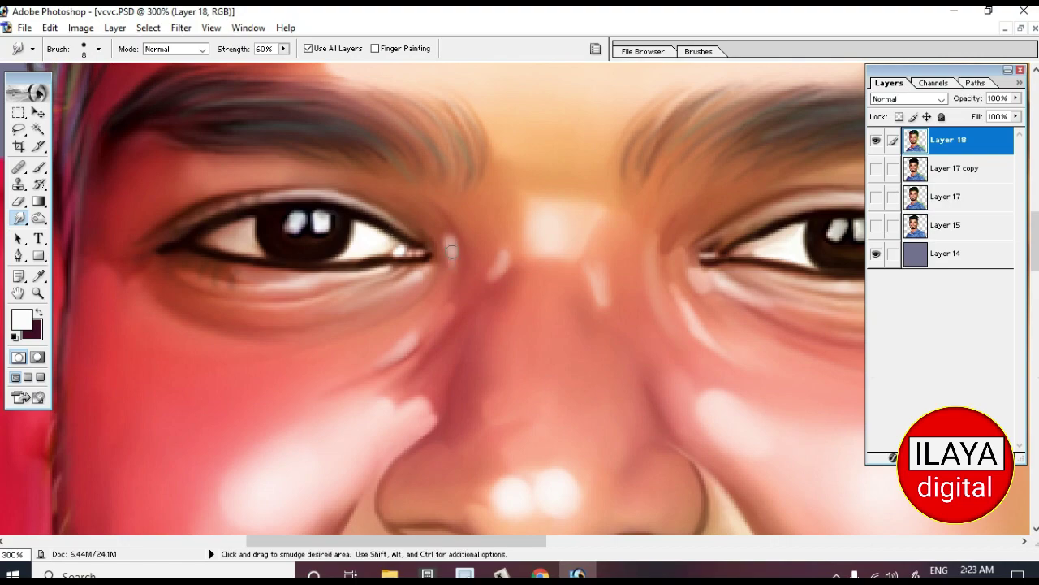
scroll(581, 368, down, 4)
key(ctrl+alt+0)
key(ctrl)
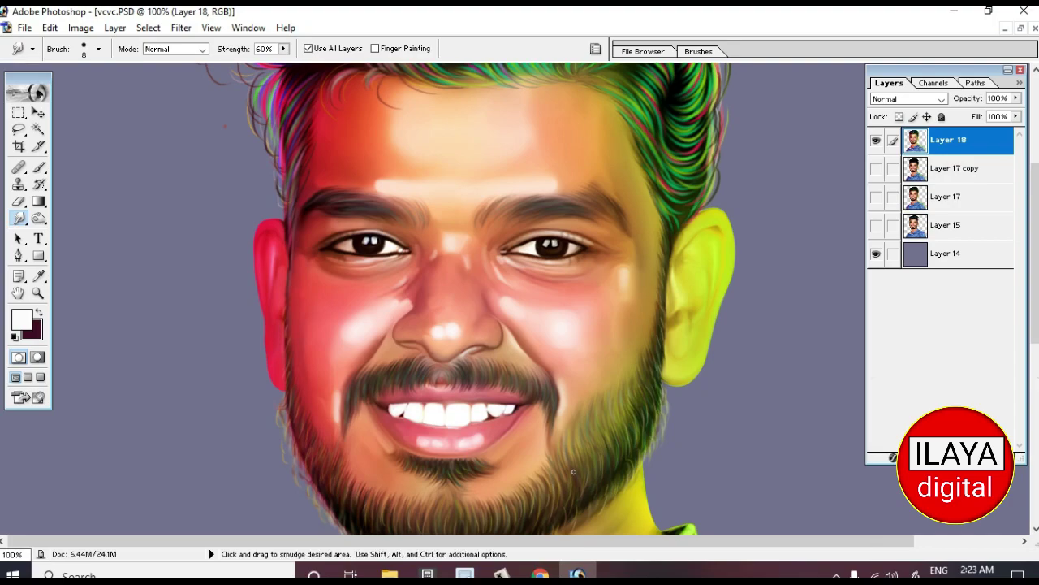
Step: Set the Smudge strength to 40% and soften the highlights on both sides of the nose bridge, enlarging the brush to size 20
key(z)
click(375, 295)
click(374, 295)
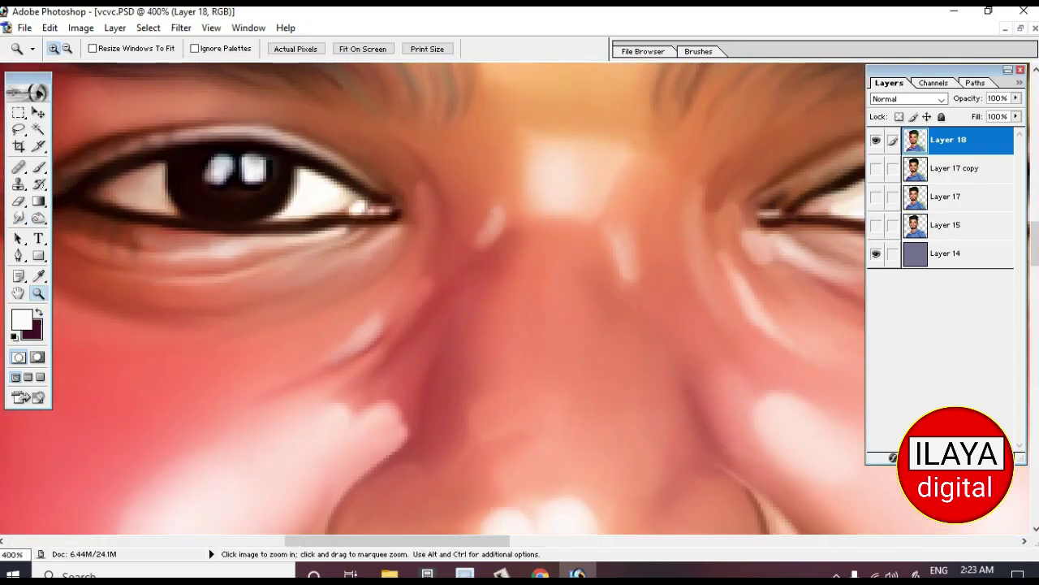
key(ctrl)
key(r)
key(bracketright)
key(4)
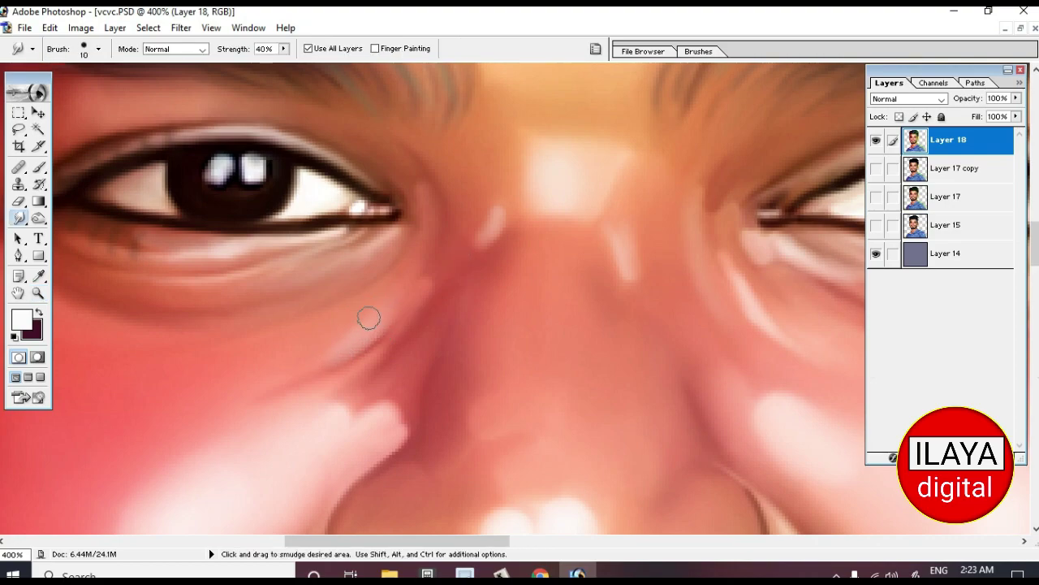
key(bracketright)
scroll(364, 436, up, 2)
drag(487, 271, 469, 302)
key(bracketright)
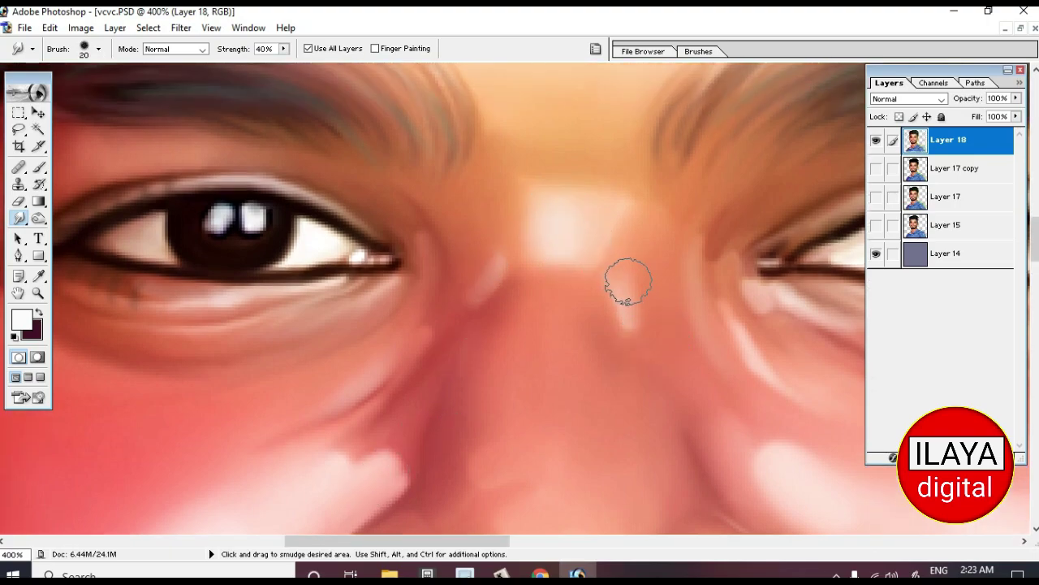
scroll(629, 305, up, 1)
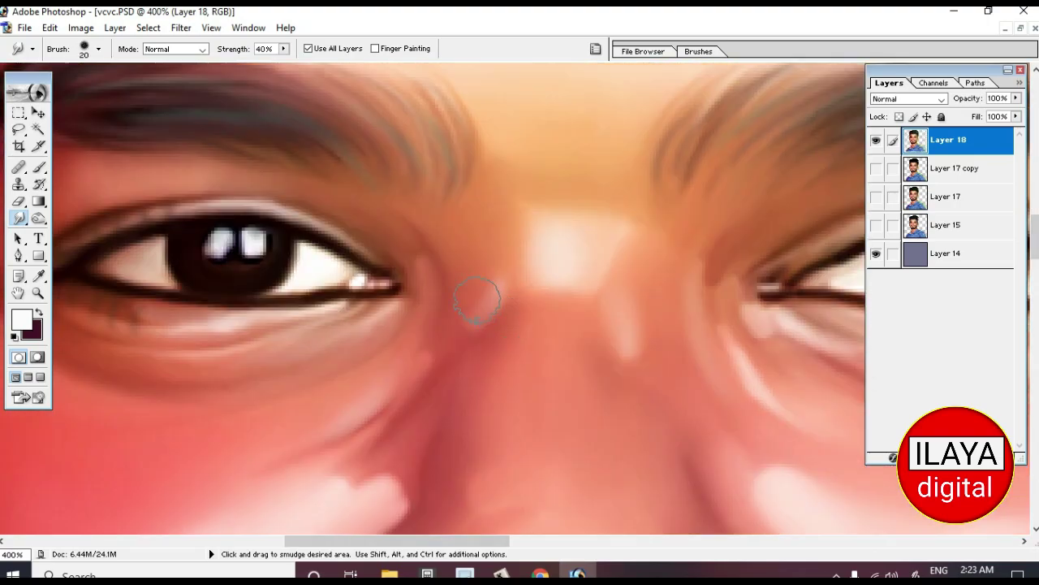
Step: Blend the curved highlight below the yellow-ear side eye's inner corner with the Smudge brush reduced to size 8
scroll(582, 483, right, 5)
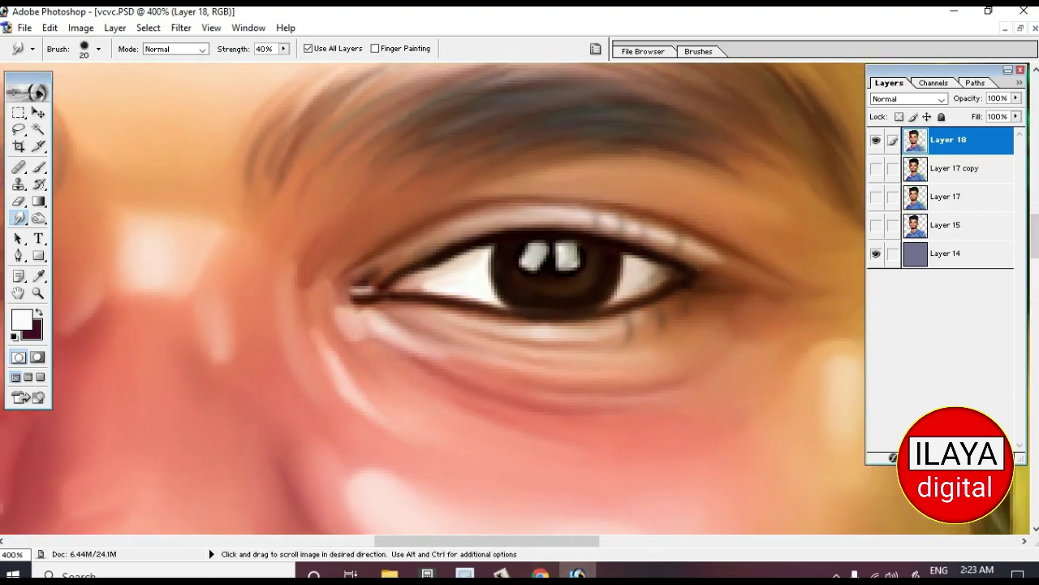
scroll(367, 337, down, 2)
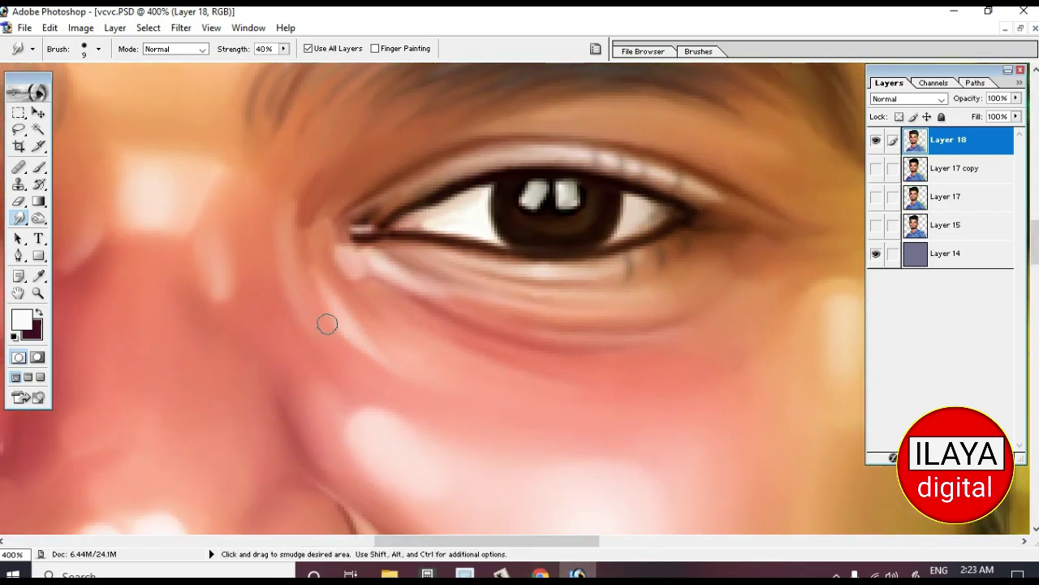
scroll(328, 324, down, 5)
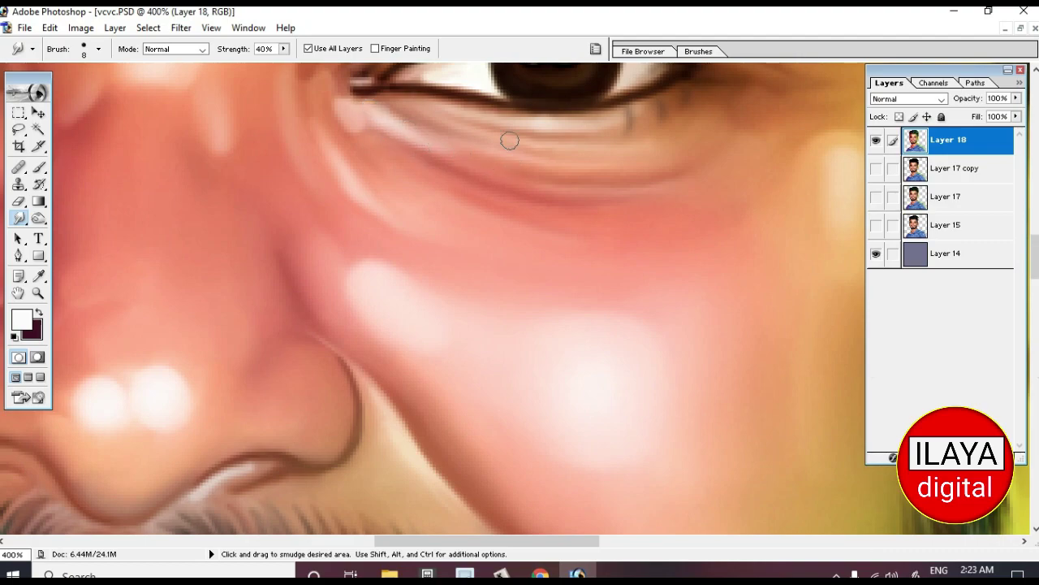
Step: Enlarge the Smudge brush to size 30 and soften the skin beside the moustache's end on the yellow-ear side
scroll(407, 381, down, 5)
scroll(612, 423, down, 3)
key(bracketright)
key(bracketright)
key(bracketright)
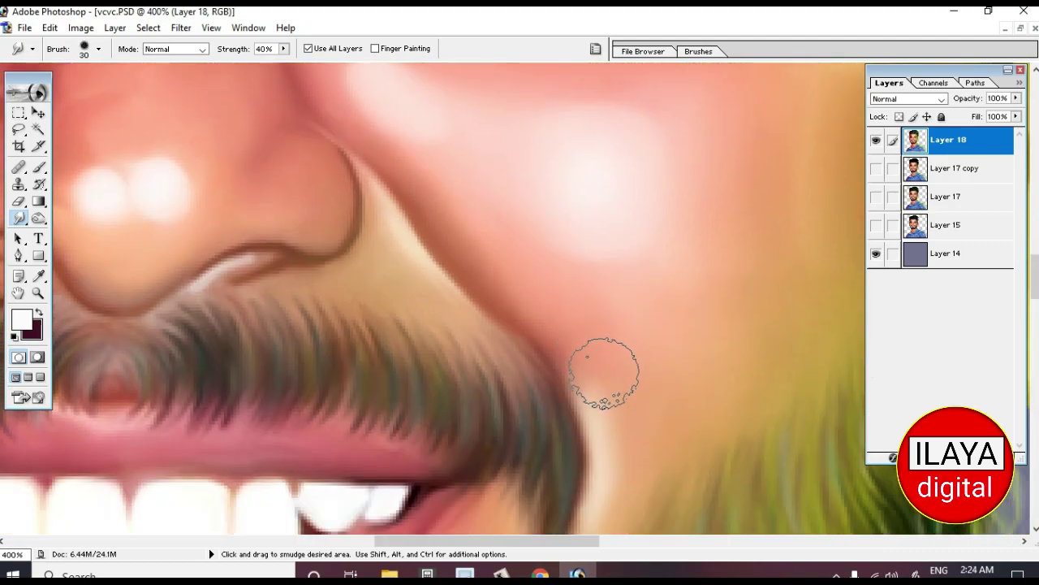
key(ctrl+minus)
key(ctrl+minus)
key(ctrl+minus)
key(ctrl+minus)
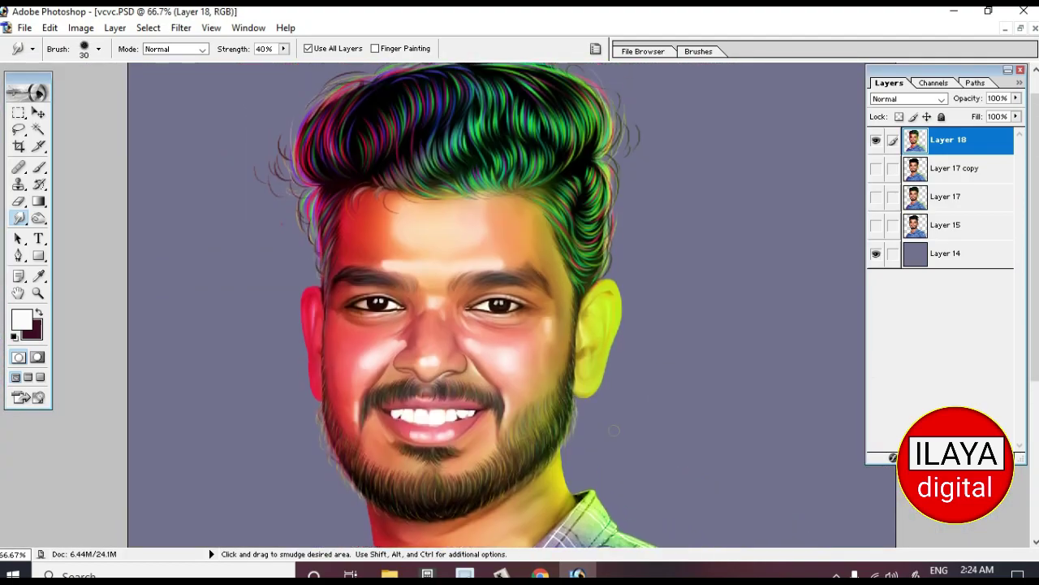
Step: Smudge the yellow-ear side cheek and the highlight near the eye's outer corner with an enlarged brush
ctrl+click(548, 333)
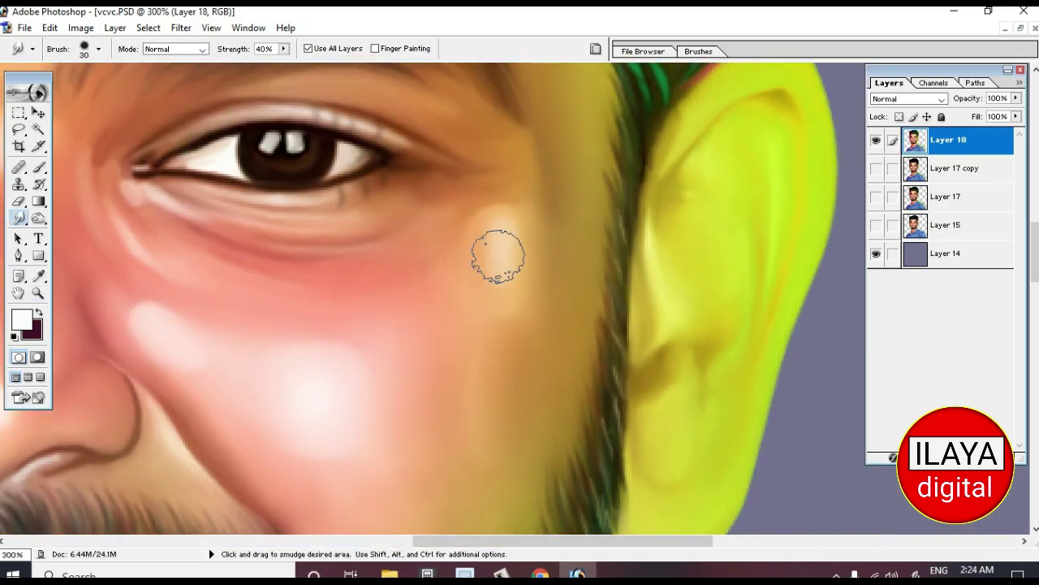
key(bracketright)
key(bracketright)
scroll(496, 268, down, 3)
key(bracketright)
drag(371, 413, 695, 487)
drag(482, 297, 596, 313)
Step: Try smudging the highlights on the nose tip with a smaller brush, and undo the stroke
key(bracketleft)
key(bracketleft)
mouse_move(420, 360)
mouse_down()
mouse_move(398, 376)
mouse_move(355, 379)
mouse_up()
key(bracketleft)
key(ctrl+z)
scroll(353, 383, up, 2)
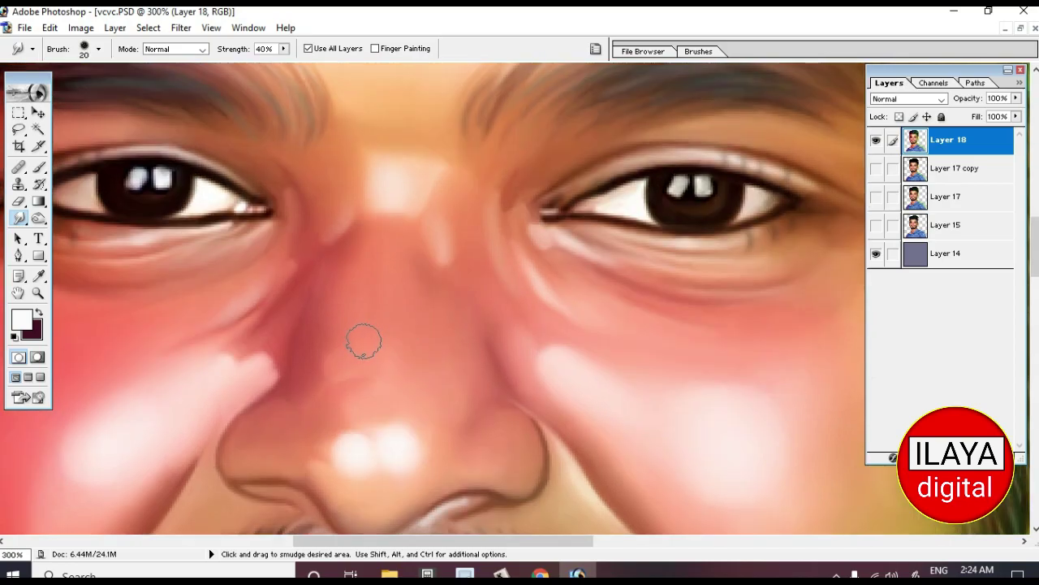
Step: Blend the long white highlight on the red-ear side cheek with a size 30 Smudge brush
scroll(338, 308, left, 5)
scroll(338, 309, down, 4)
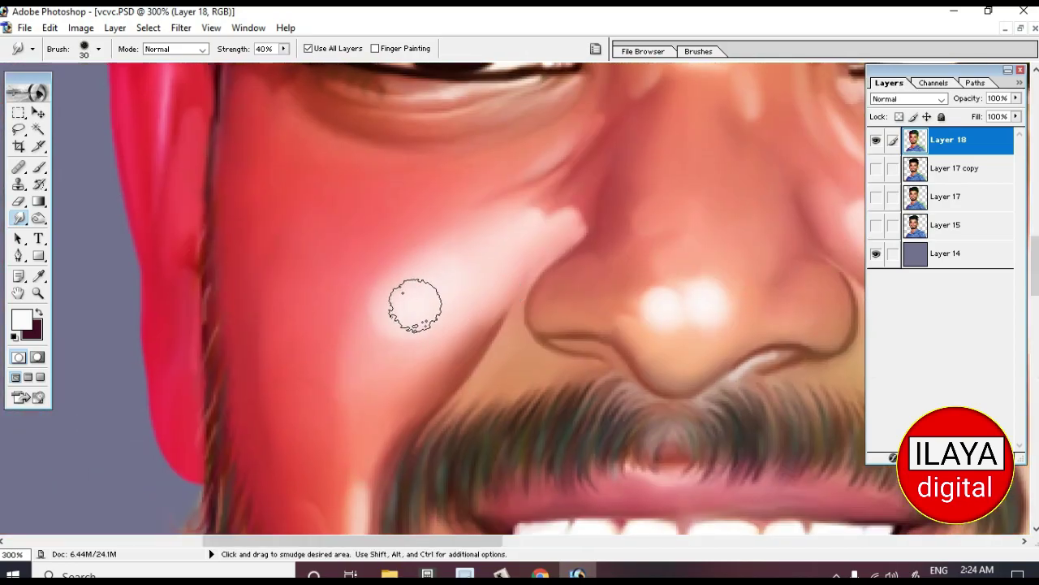
scroll(412, 302, down, 4)
scroll(352, 339, up, 7)
key(ctrl+0)
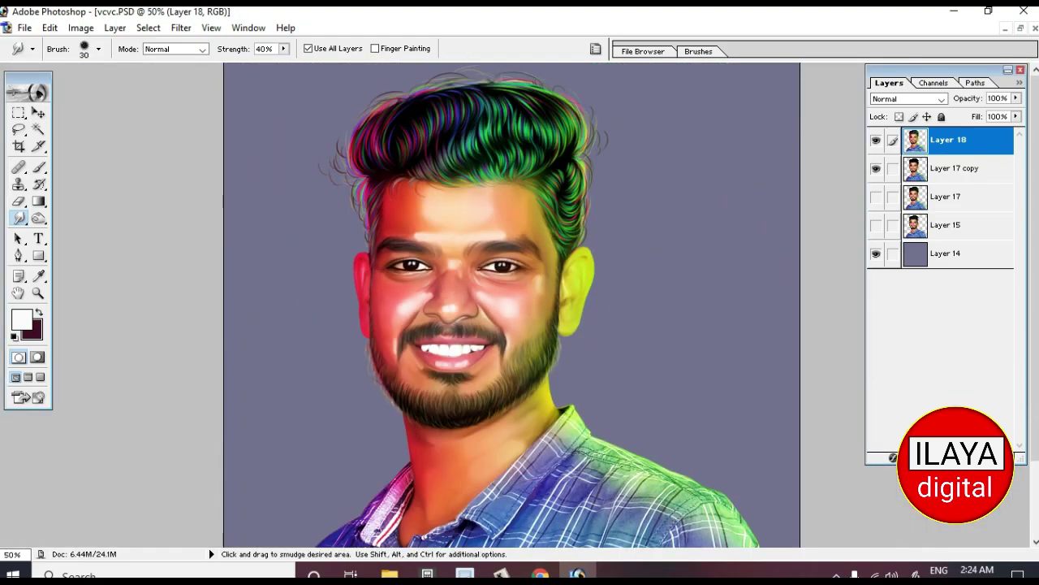
Step: Toggle Layer 18's visibility repeatedly to compare the retouched portrait with Layer 17 copy beneath it
click(876, 140)
click(876, 140)
click(876, 140)
click(876, 139)
click(876, 140)
click(876, 140)
click(876, 139)
click(876, 140)
click(876, 140)
click(876, 139)
click(876, 140)
Step: Smudge the highlight near the outer corner of the yellow-ear side eye with a size 30 brush
key(z)
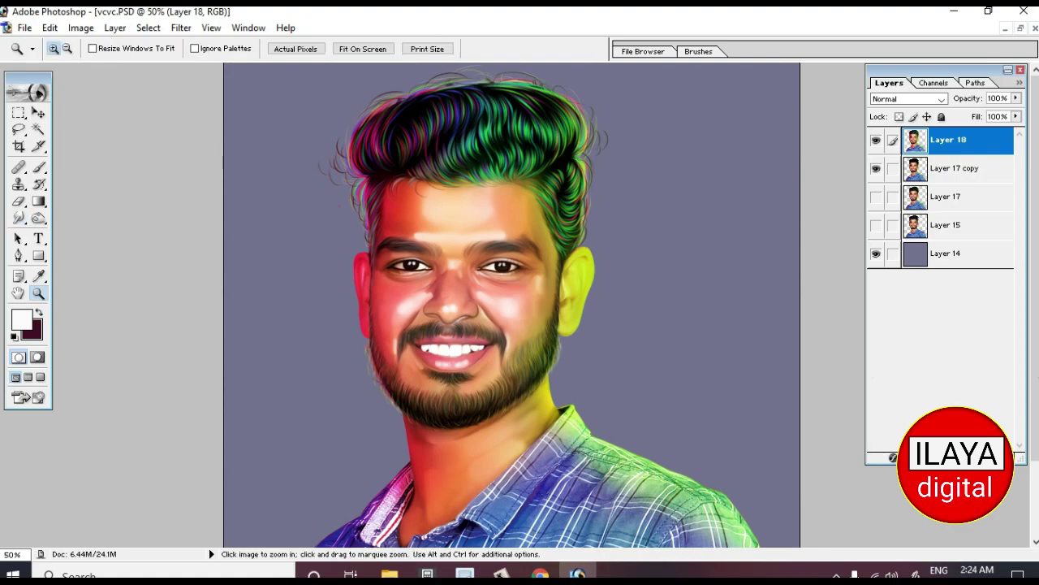
drag(443, 243, 604, 332)
click(438, 265)
key(r)
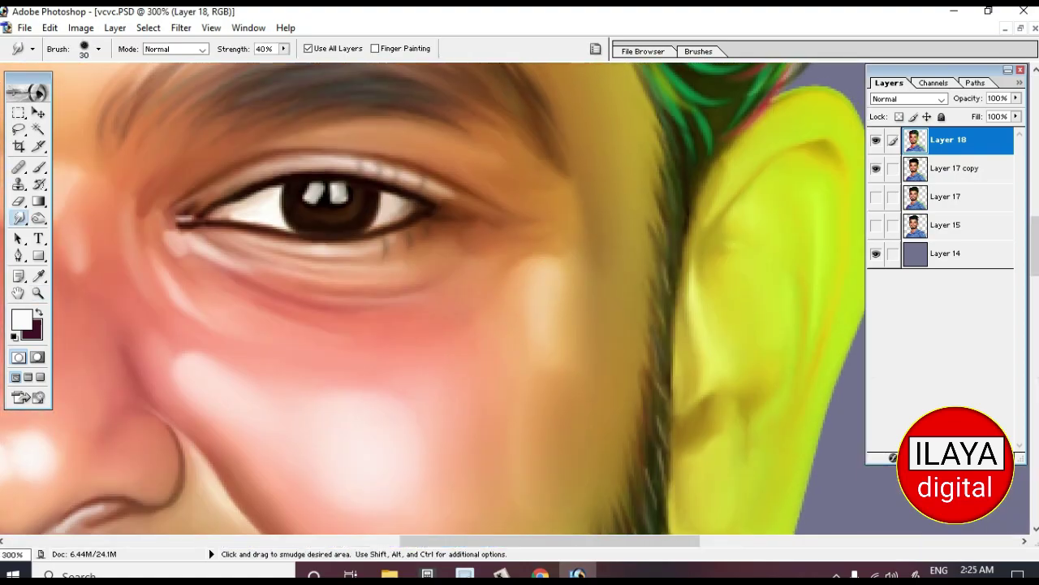
scroll(557, 302, down, 3)
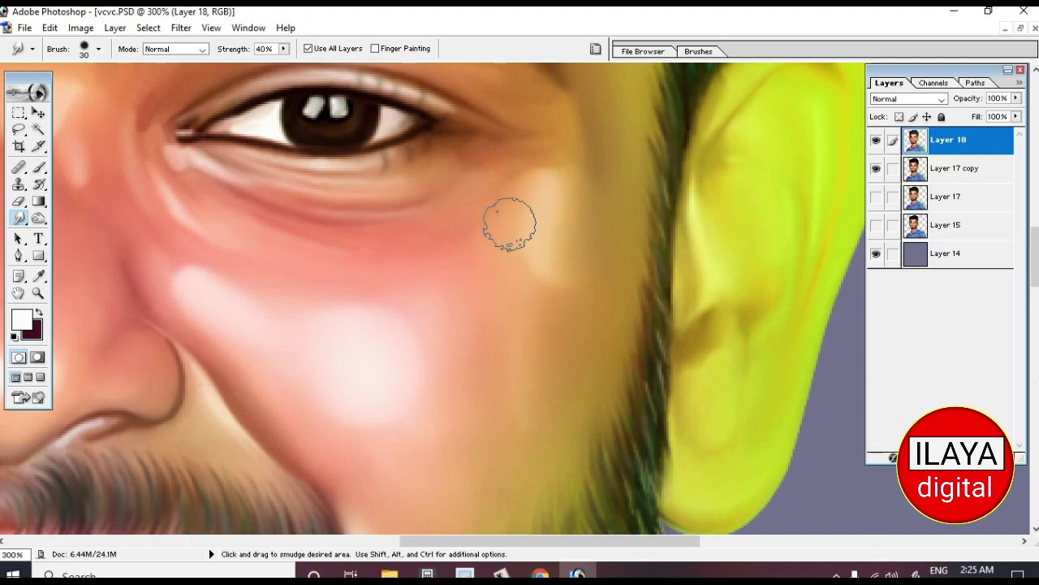
Step: Smudge the highlight beside the moustache's end on the red-ear side with a size 20 brush
scroll(464, 406, down, 3)
scroll(464, 406, left, 3)
scroll(371, 330, down, 5)
scroll(371, 331, left, 8)
scroll(371, 331, up, 3)
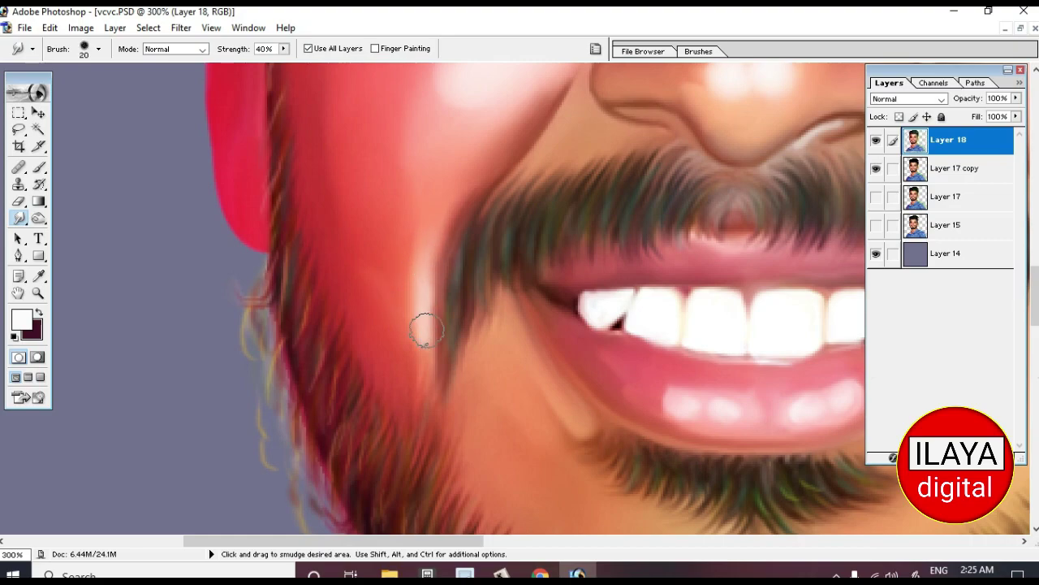
drag(421, 307, 416, 258)
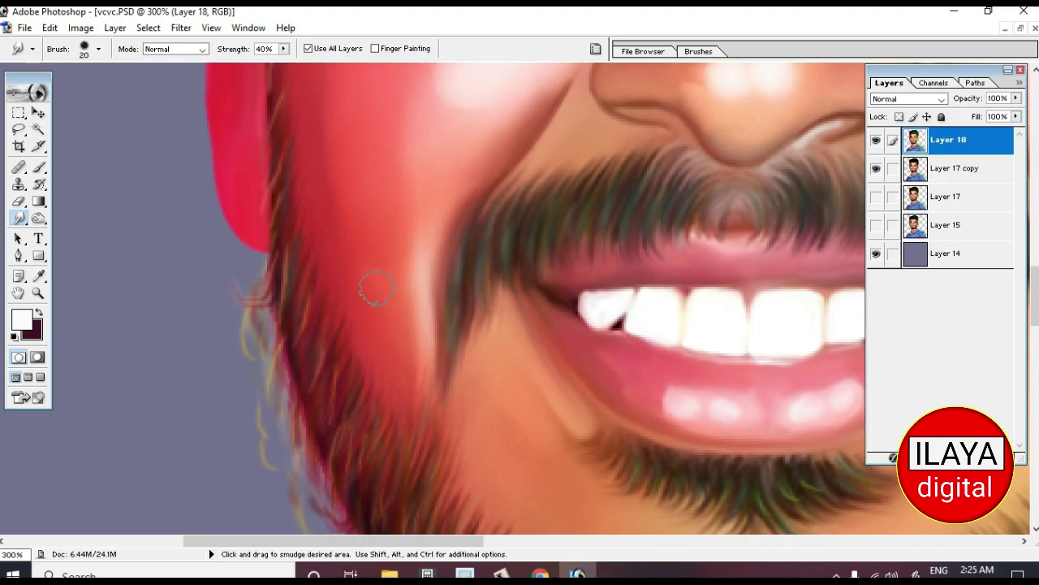
Step: Enlarge the Smudge brush to size 50 and above and smooth the red-ear side cheek around its white highlight
scroll(396, 195, up, 3)
key(bracketright)
scroll(389, 183, up, 3)
key(bracketright)
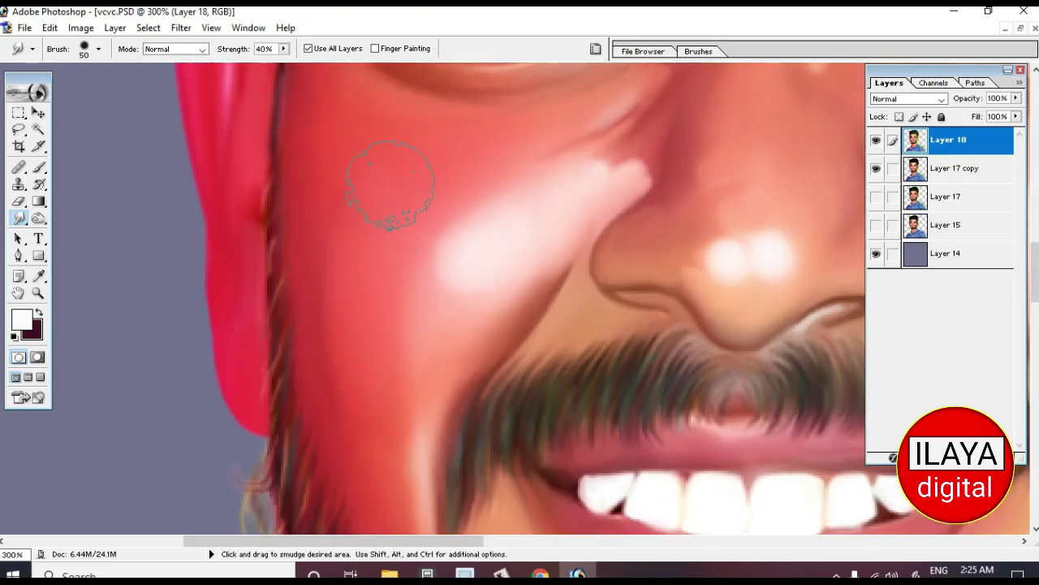
scroll(335, 408, down, 1)
key(bracketright)
key(bracketright)
scroll(456, 309, up, 6)
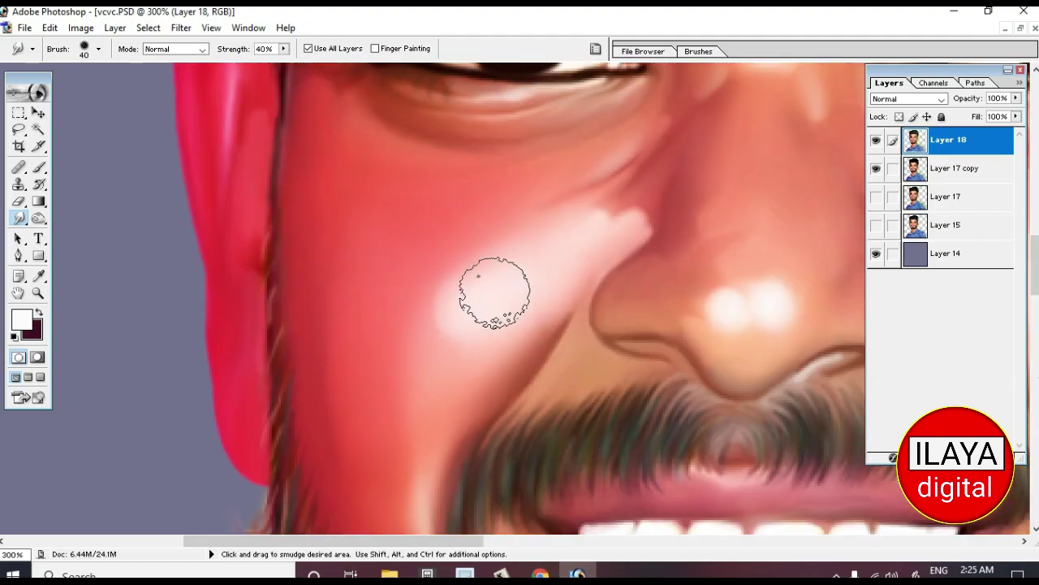
Step: Reduce the Smudge brush to size 10 and soften the skin and creases below the red-ear side eye
key(bracketleft)
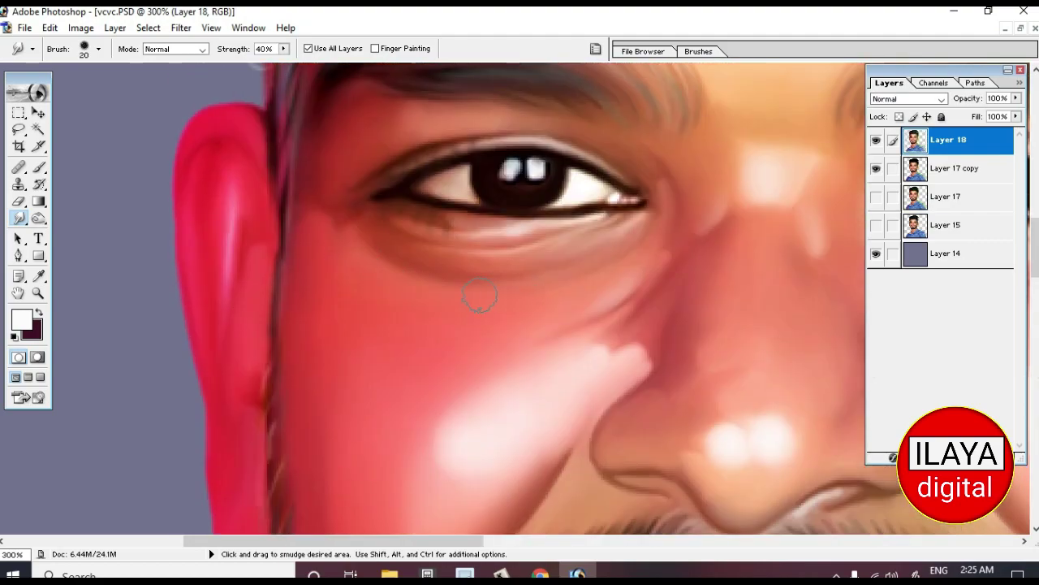
scroll(479, 297, up, 1)
key(bracketleft)
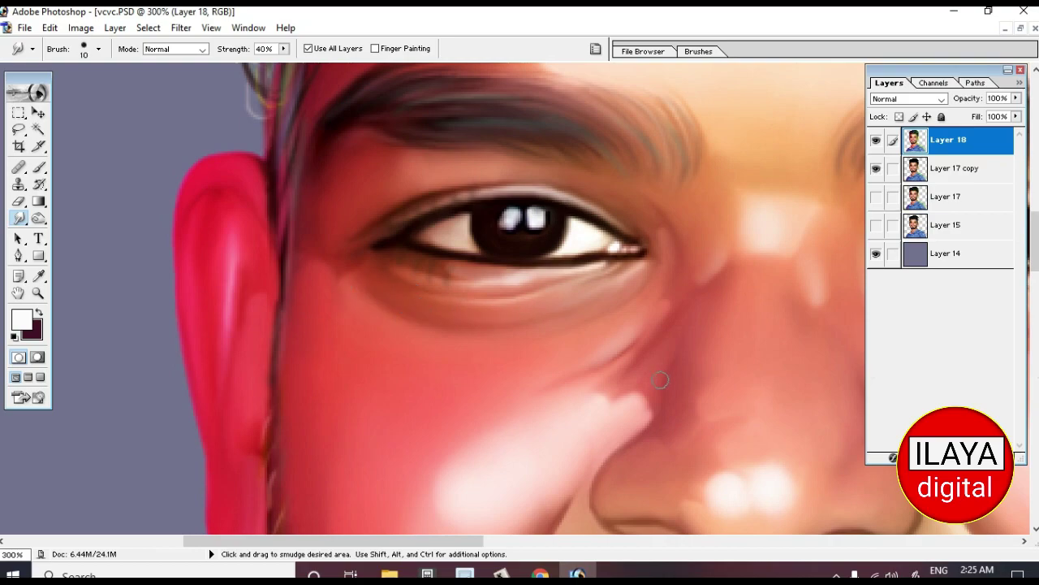
scroll(660, 379, right, 5)
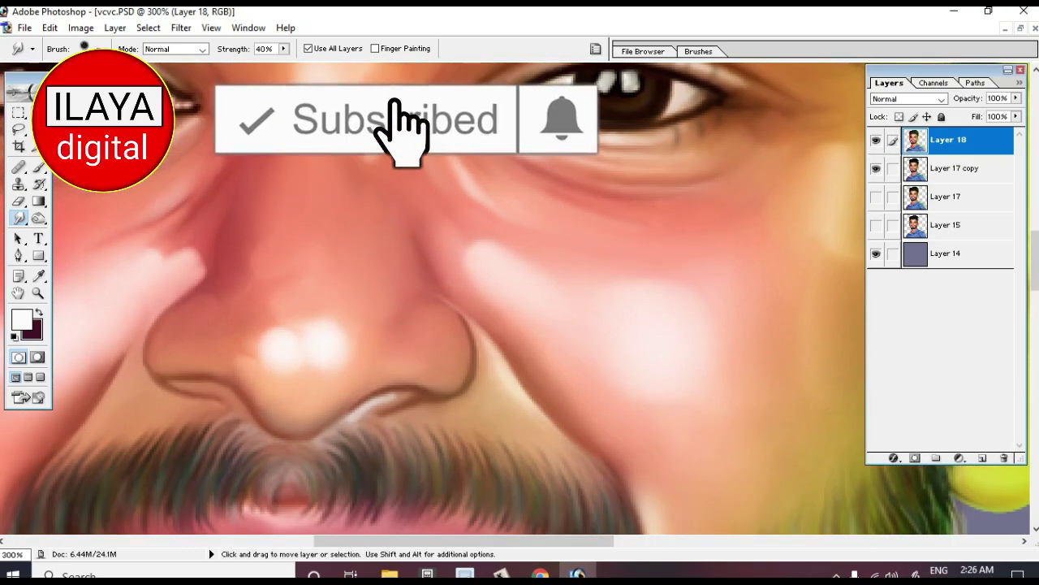
Step: Examine the whole portrait and toggle the visibility of Layers 15, 17, 17 copy and 18 to compare the painting stages
key(ctrl+0)
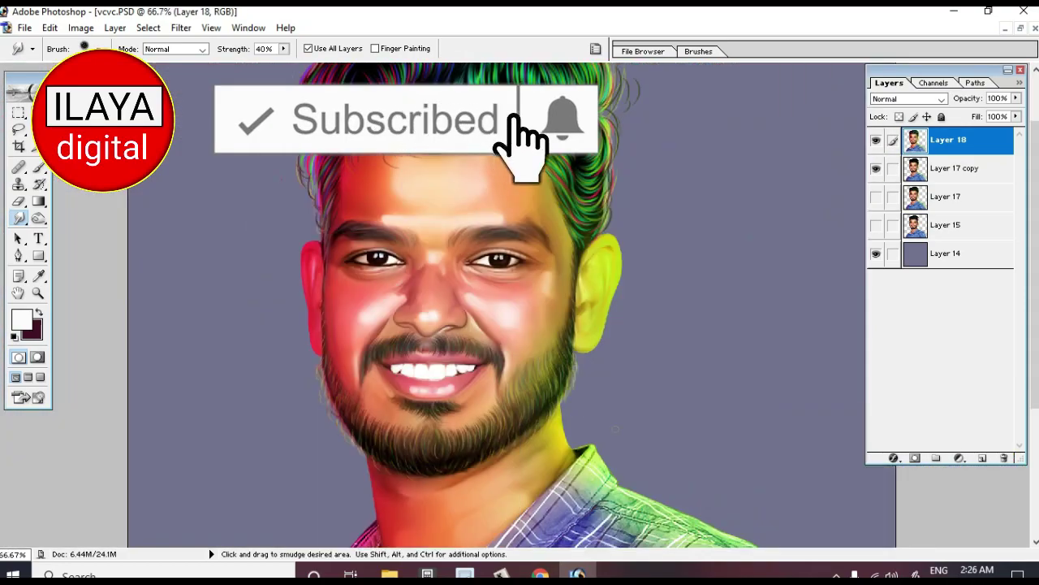
key(ctrl+alt+0)
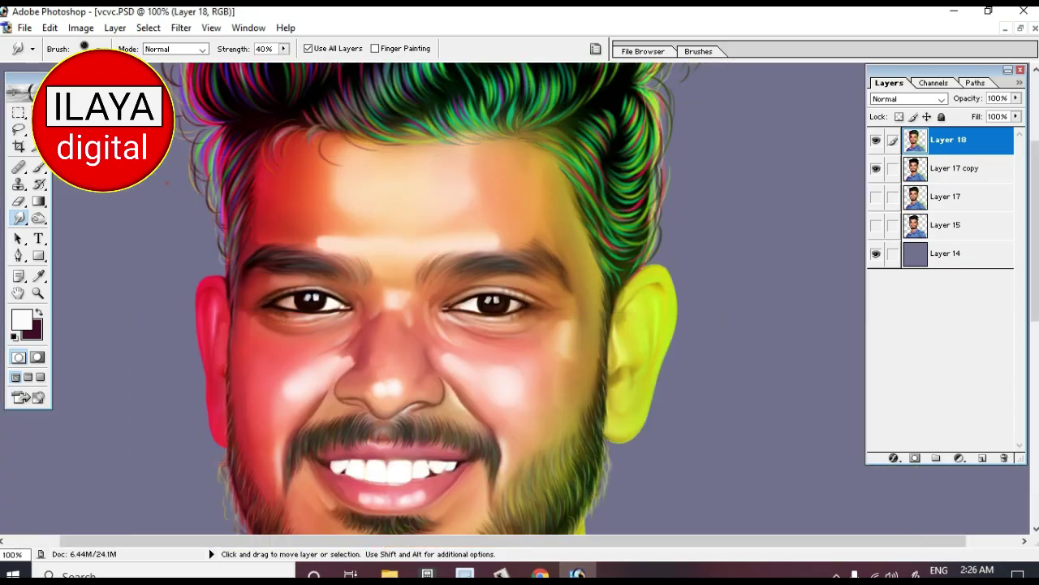
key(ctrl+0)
key(ctrl+plus)
key(ctrl+plus)
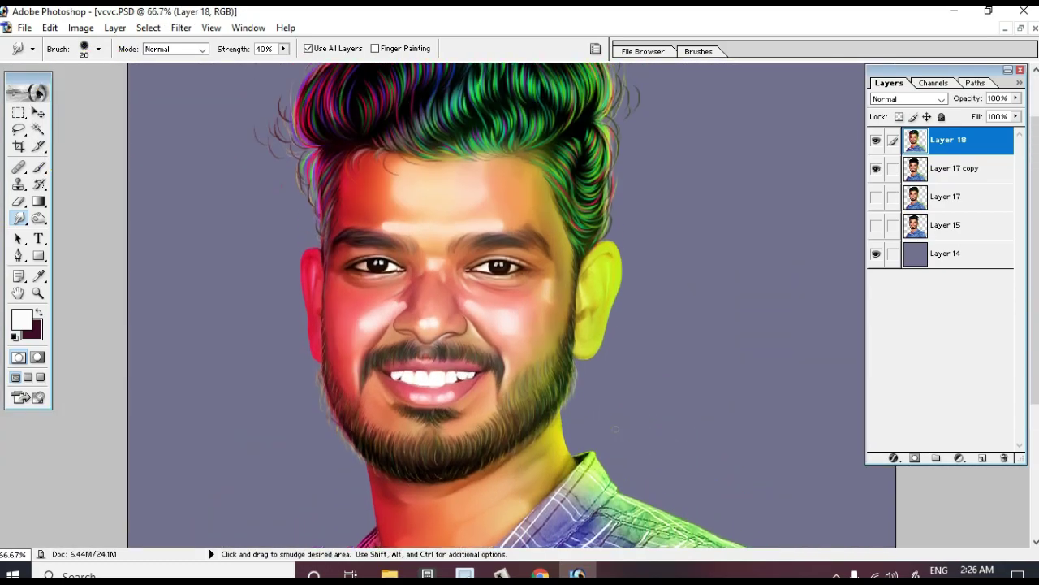
click(875, 225)
click(876, 168)
click(875, 140)
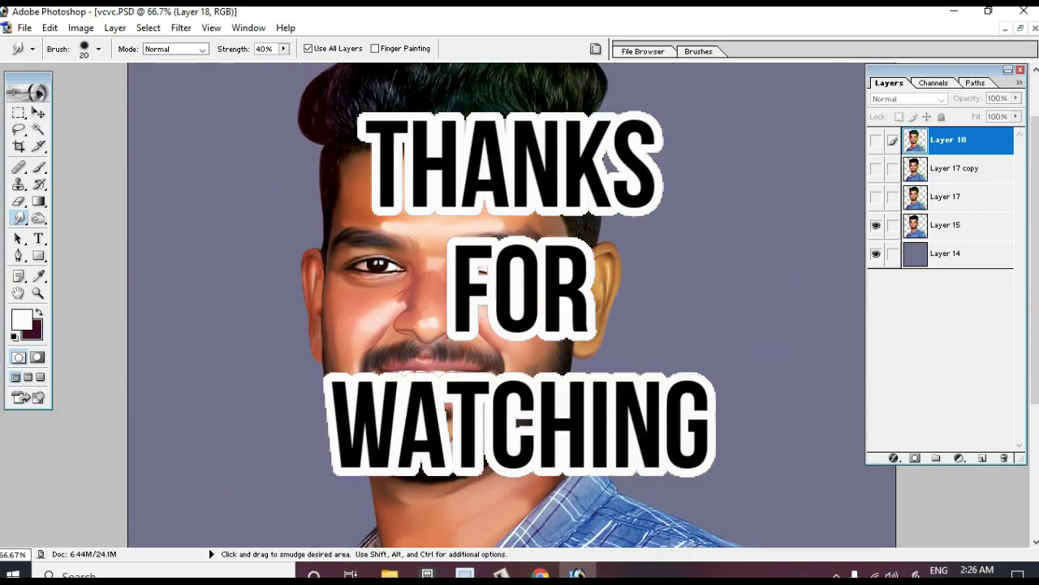
click(875, 197)
click(875, 168)
click(875, 139)
click(875, 168)
click(875, 197)
click(876, 225)
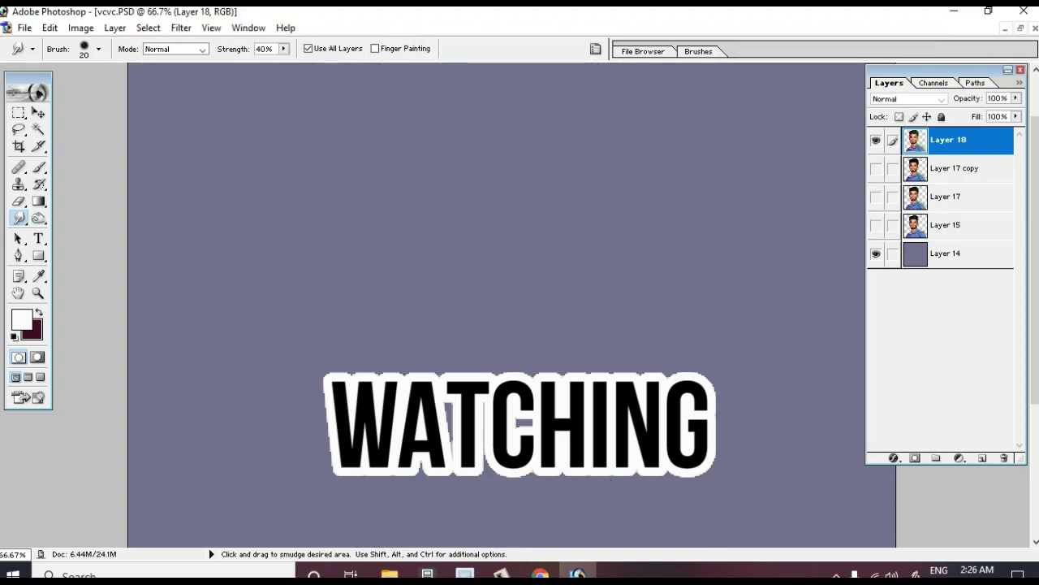